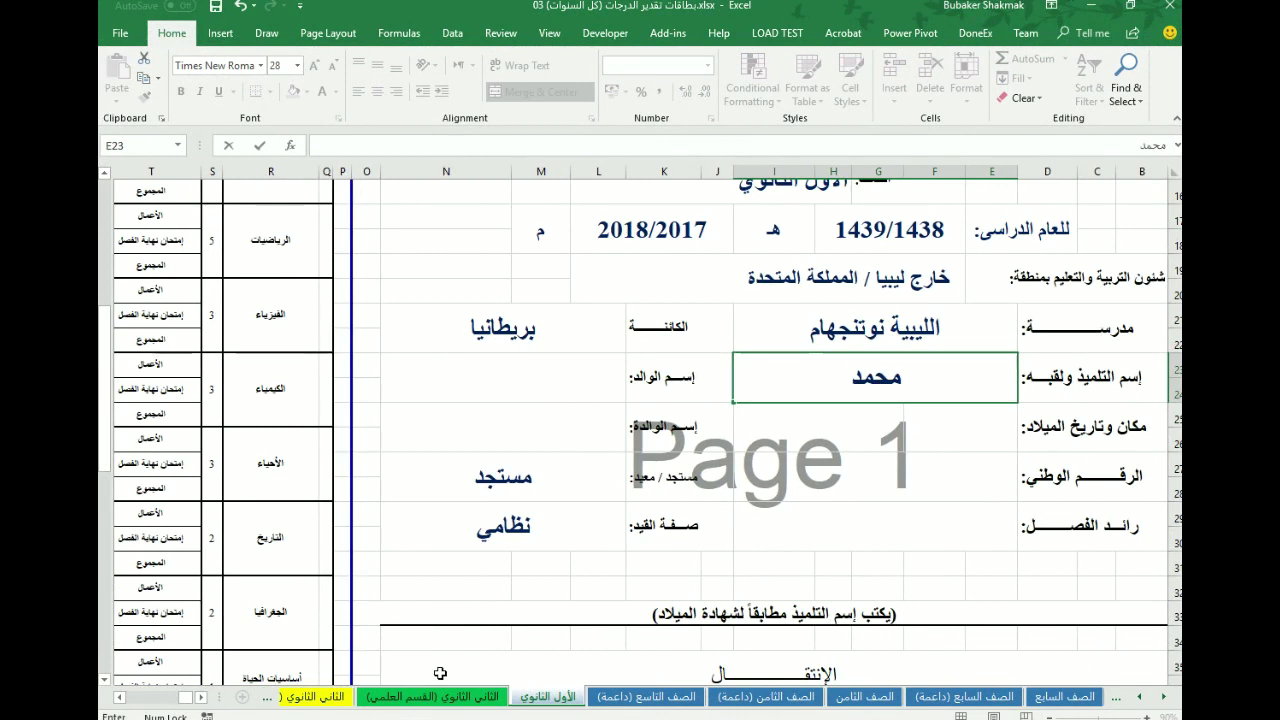
- Enter the father's name, birthplace Tripoli, birth date 1/1/2001 and the mother's name
click(558, 385)
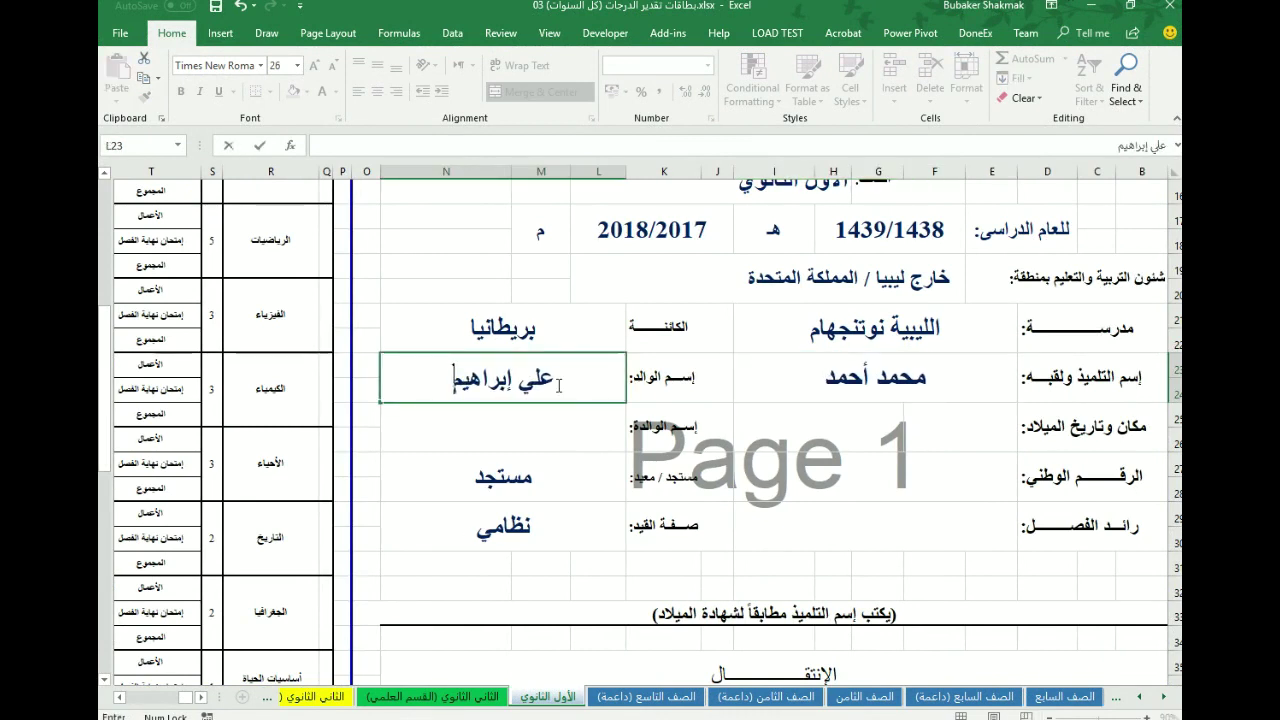
click(958, 428)
text(طرابلس)
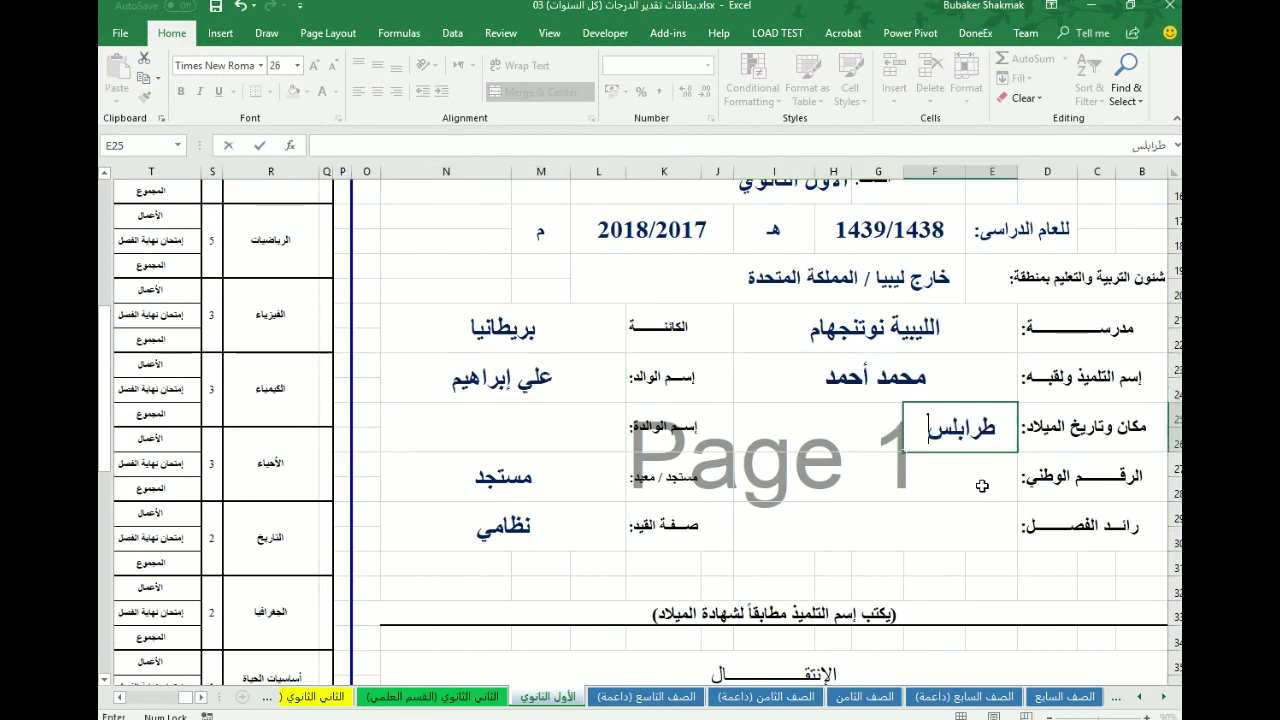
key(Tab)
text(1/1/2001)
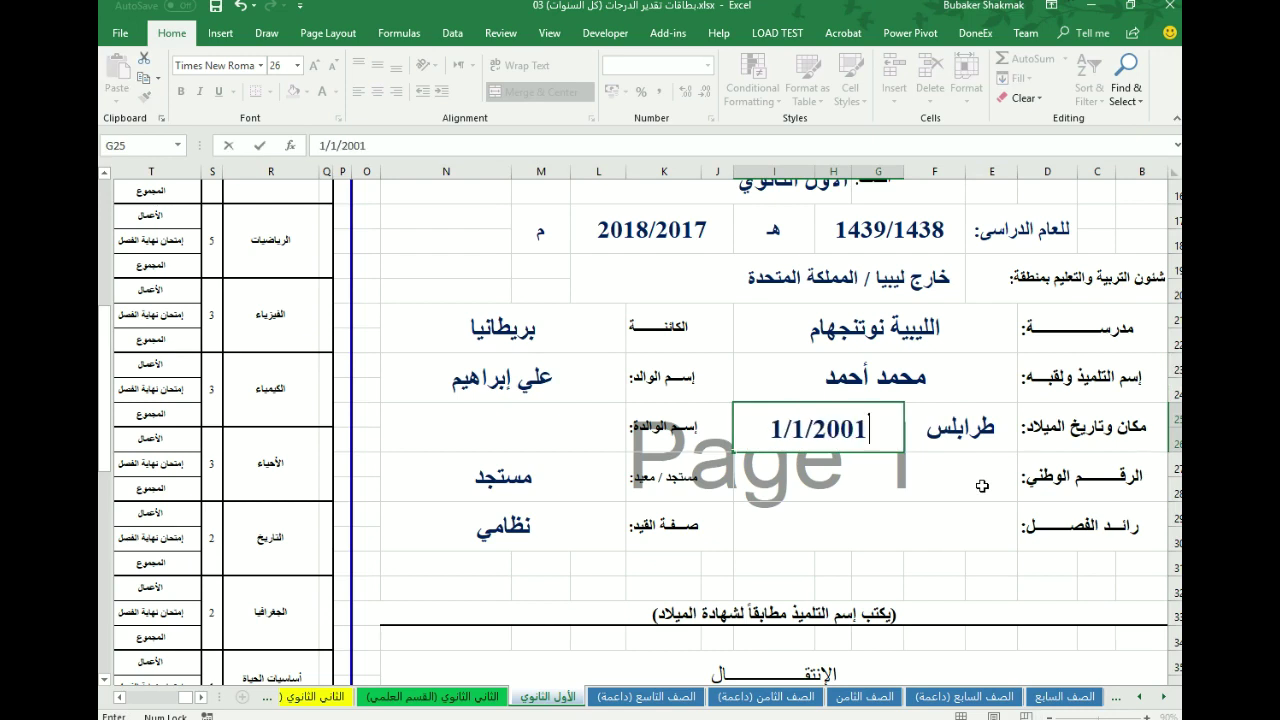
key(Tab)
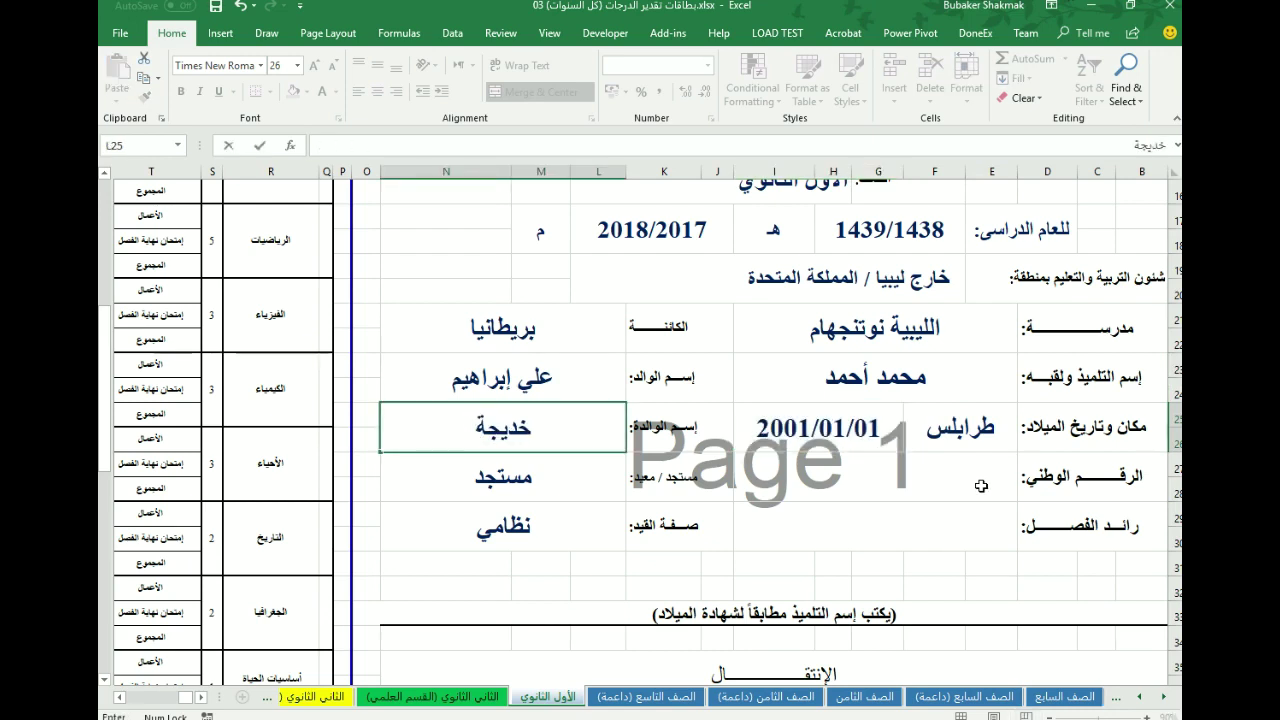
- Fill in the student's national number and the class adviser's name
click(910, 486)
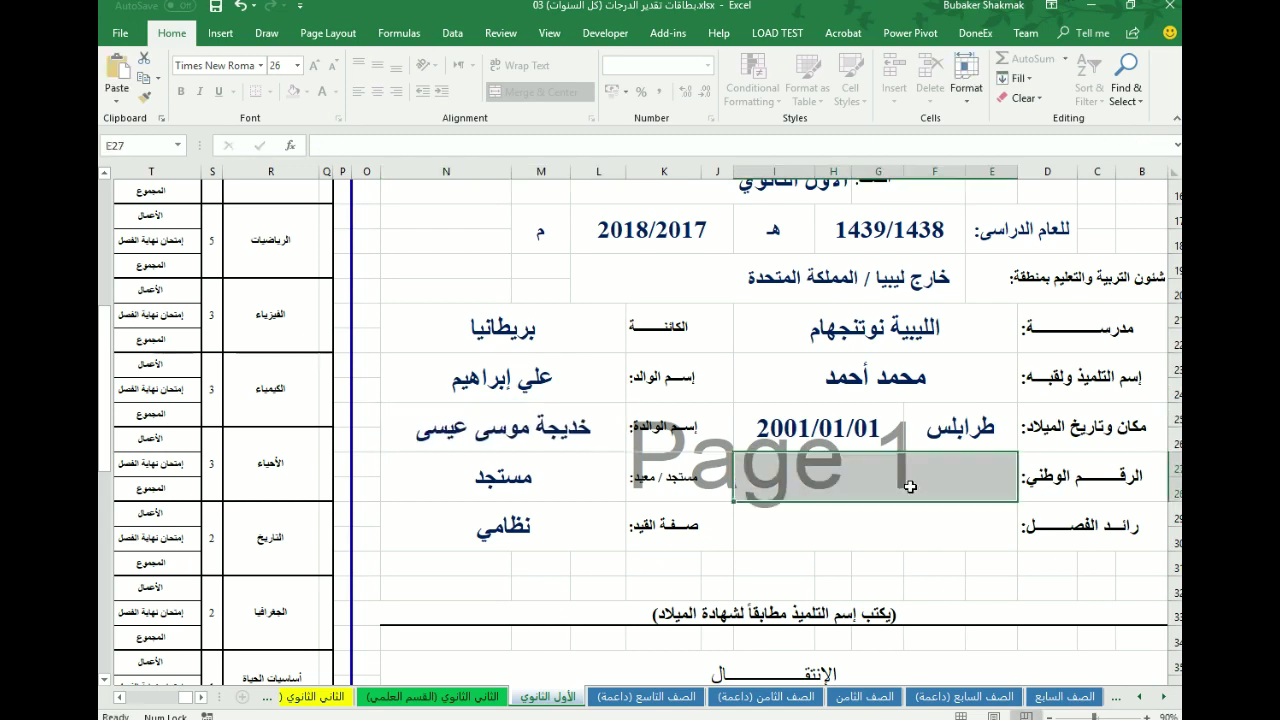
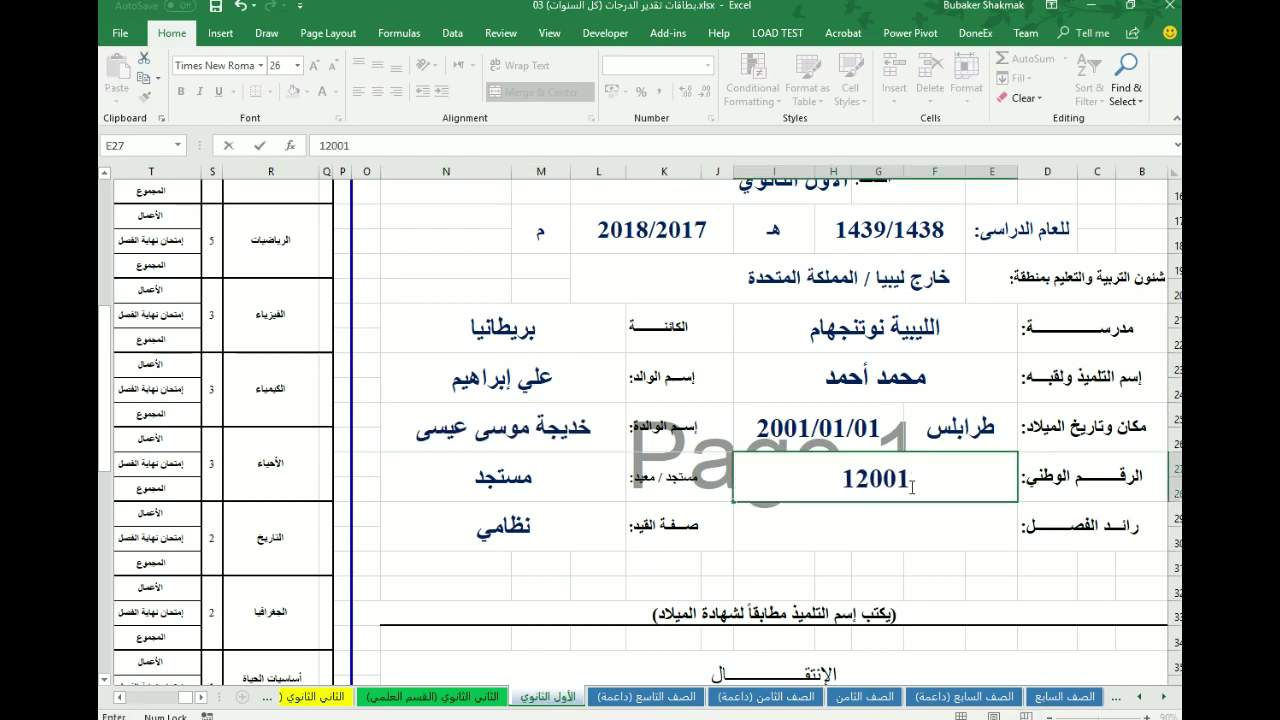
key(Tab)
click(922, 532)
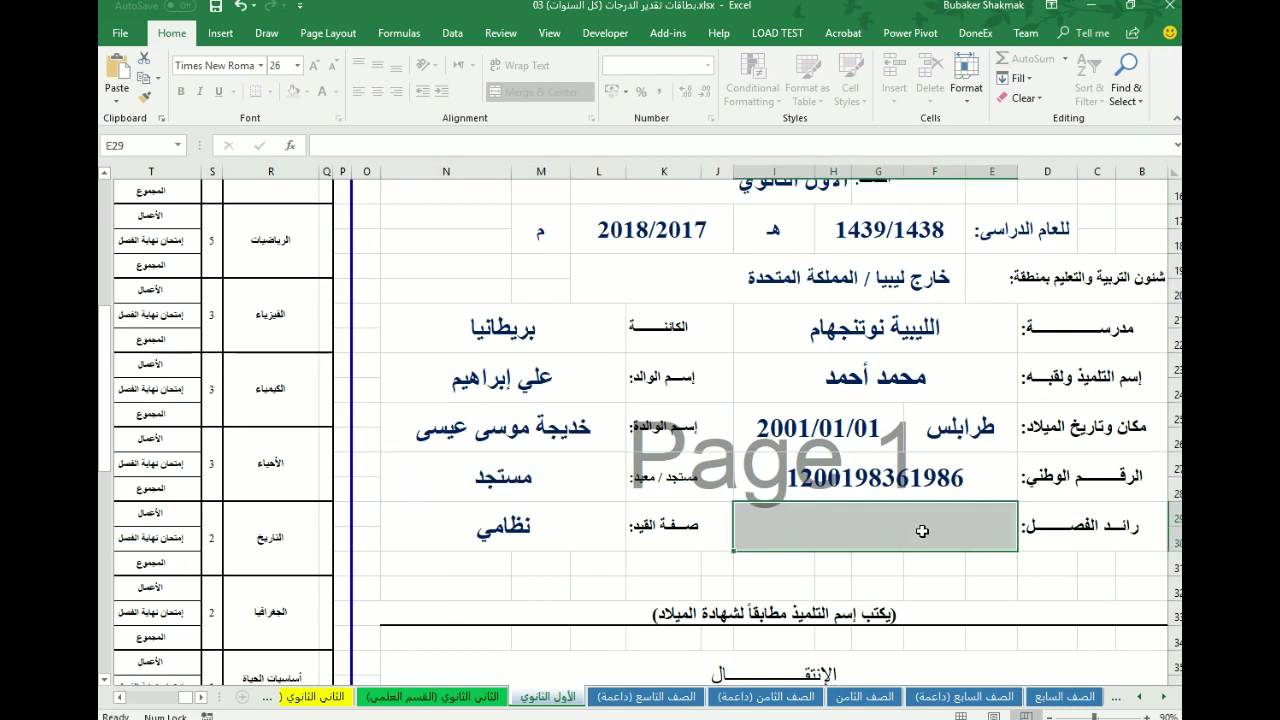
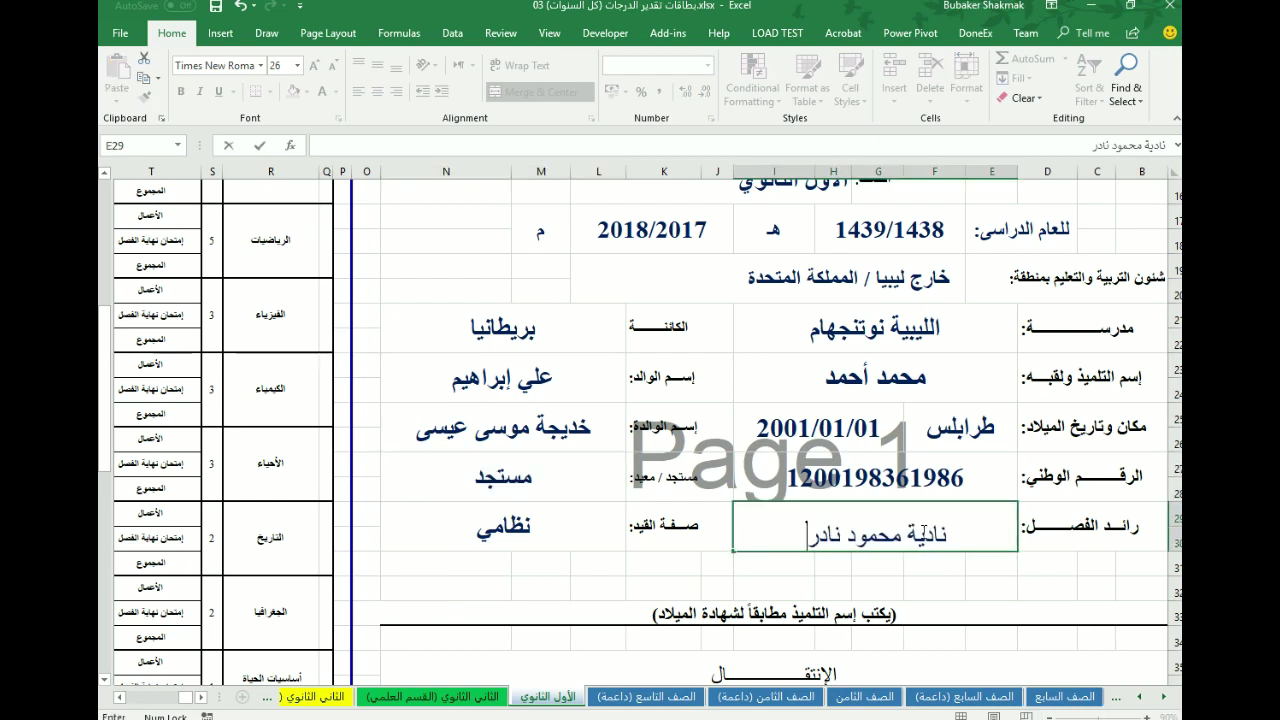
key(Tab)
key(Tab)
key(Tab)
key(Tab)
key(Tab)
key(Tab)
key(Tab)
key(Tab)
key(Tab)
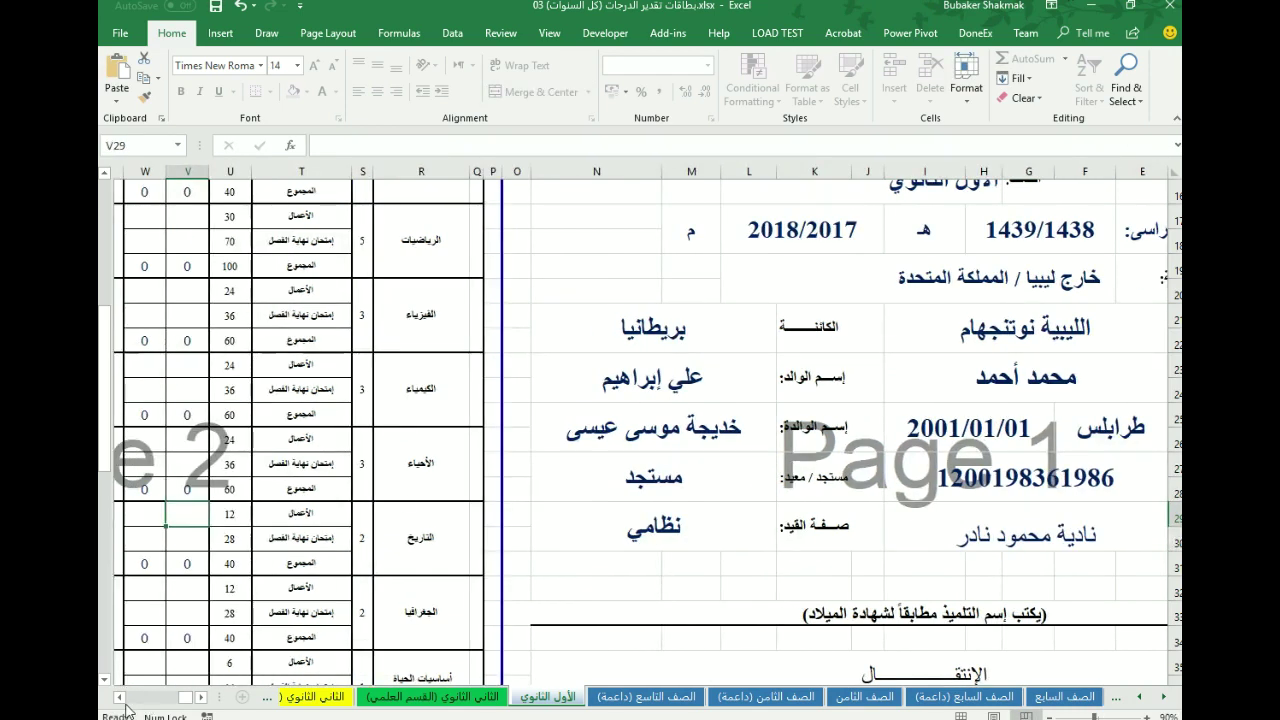
- Enter seat number 1105 in cell AE9 on the report's second page
click(121, 699)
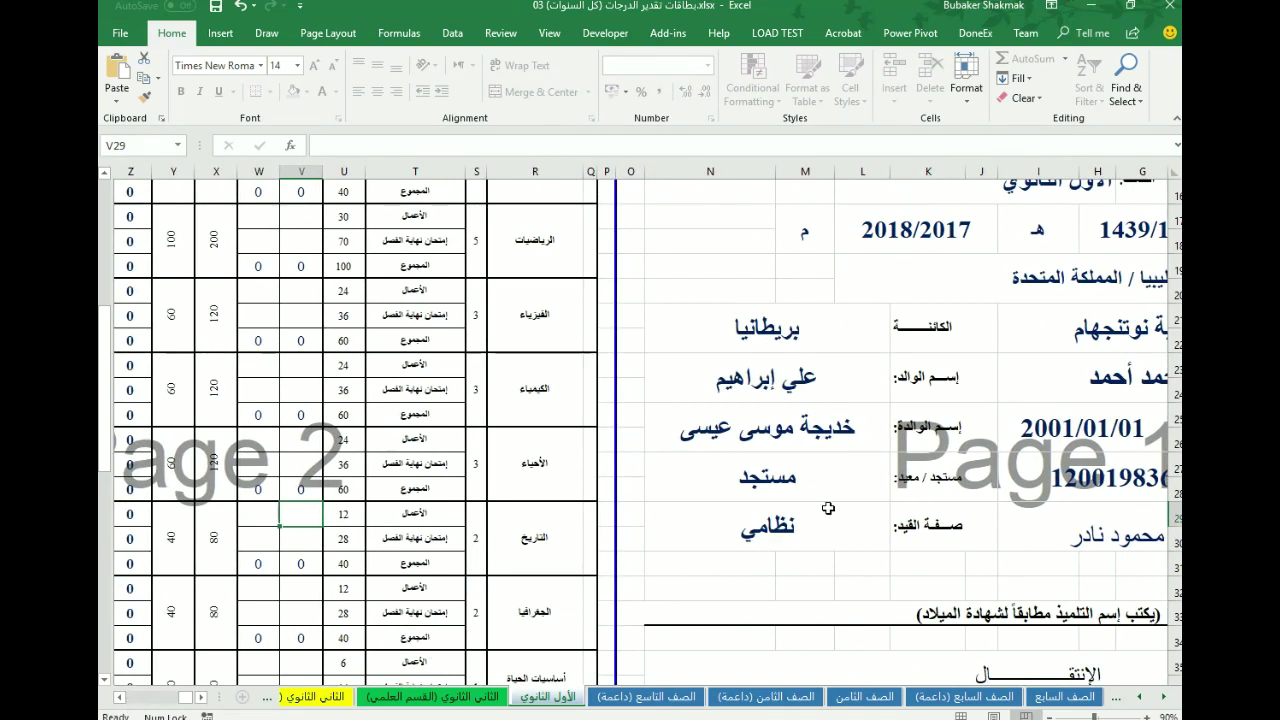
scroll(847, 535, up, 5)
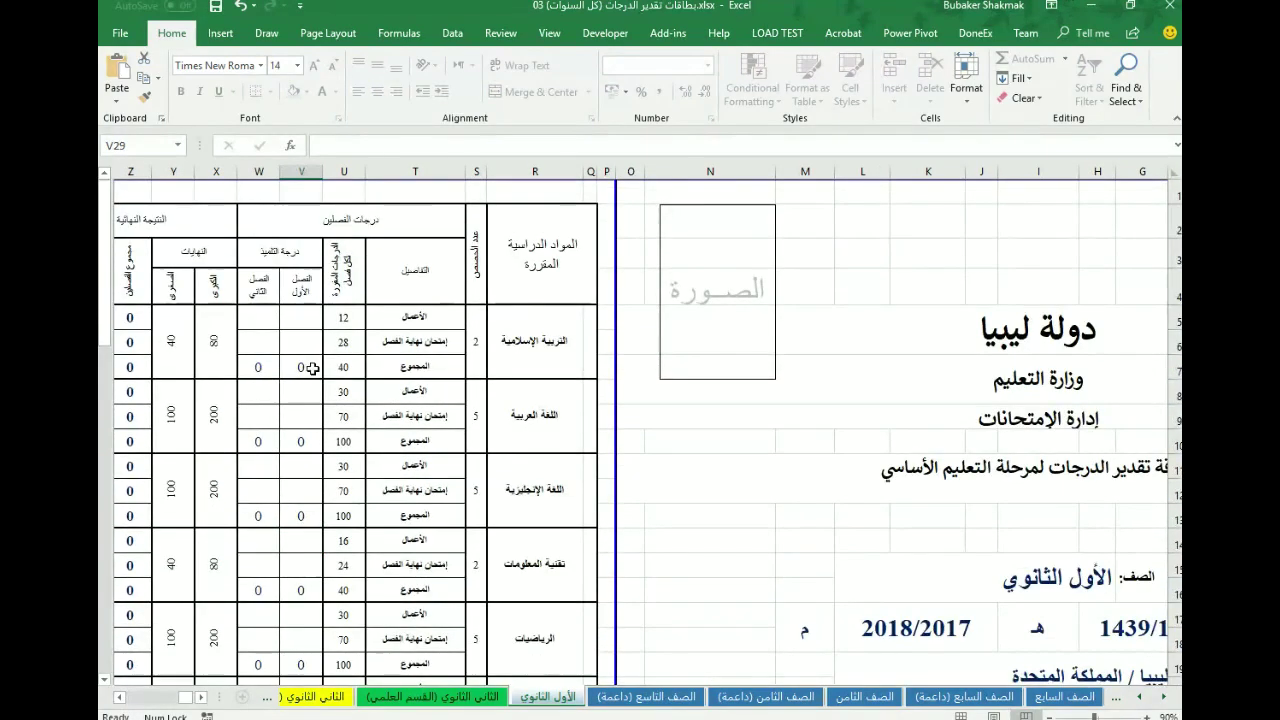
click(305, 317)
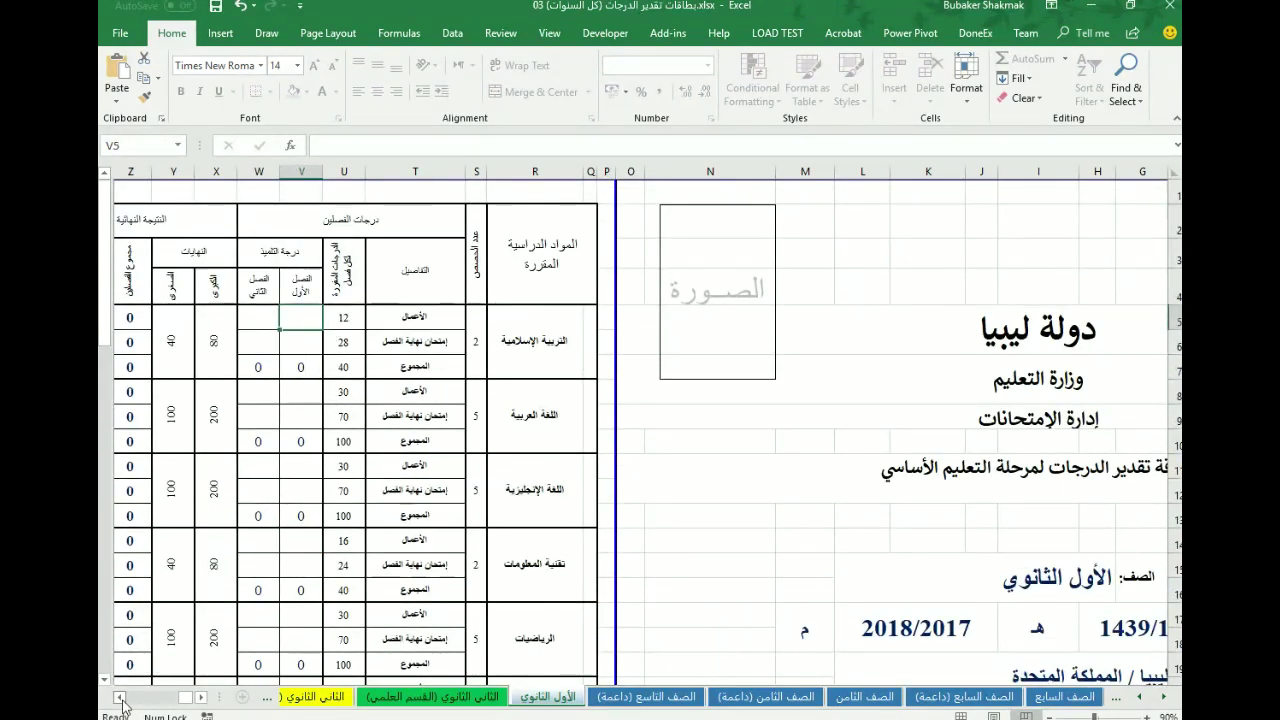
click(119, 698)
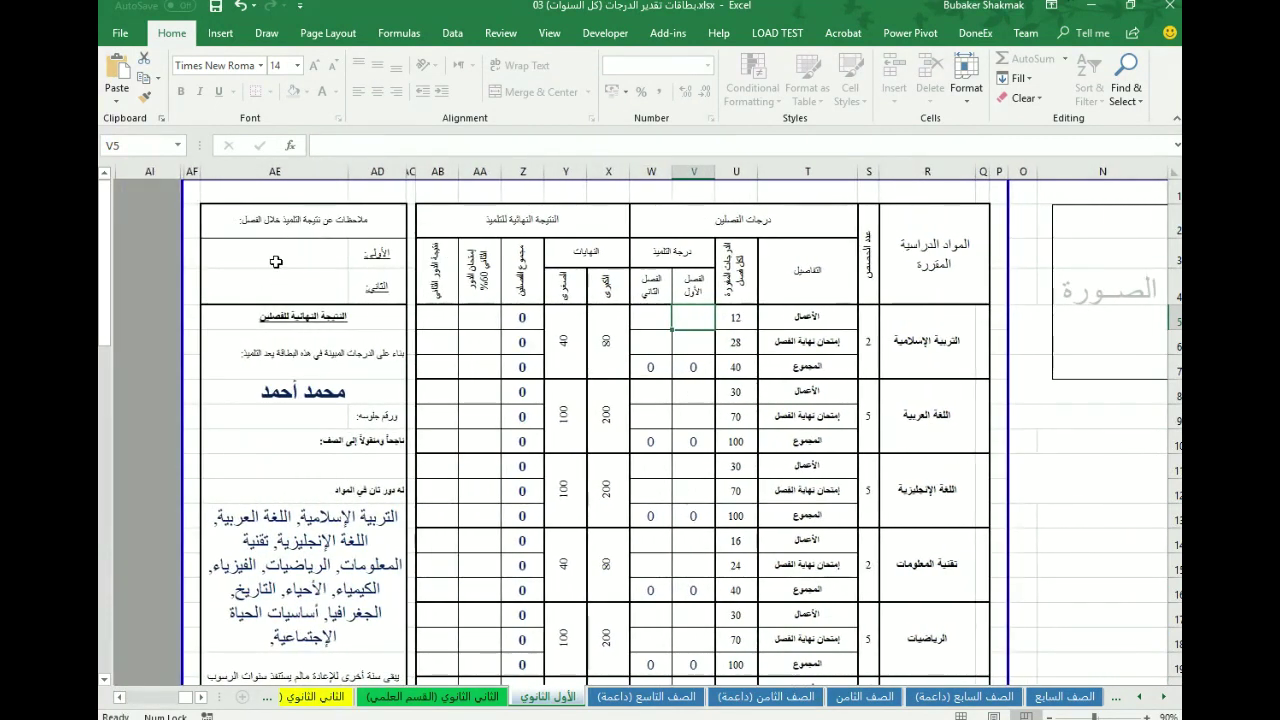
click(308, 420)
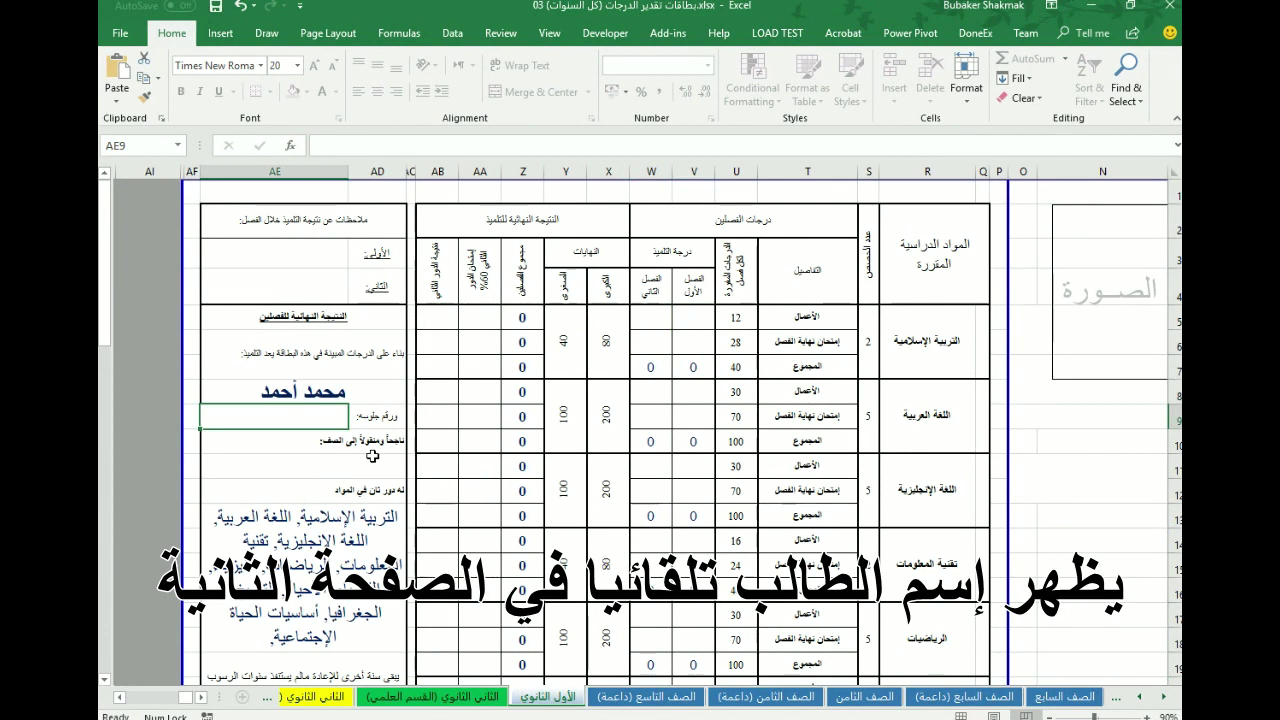
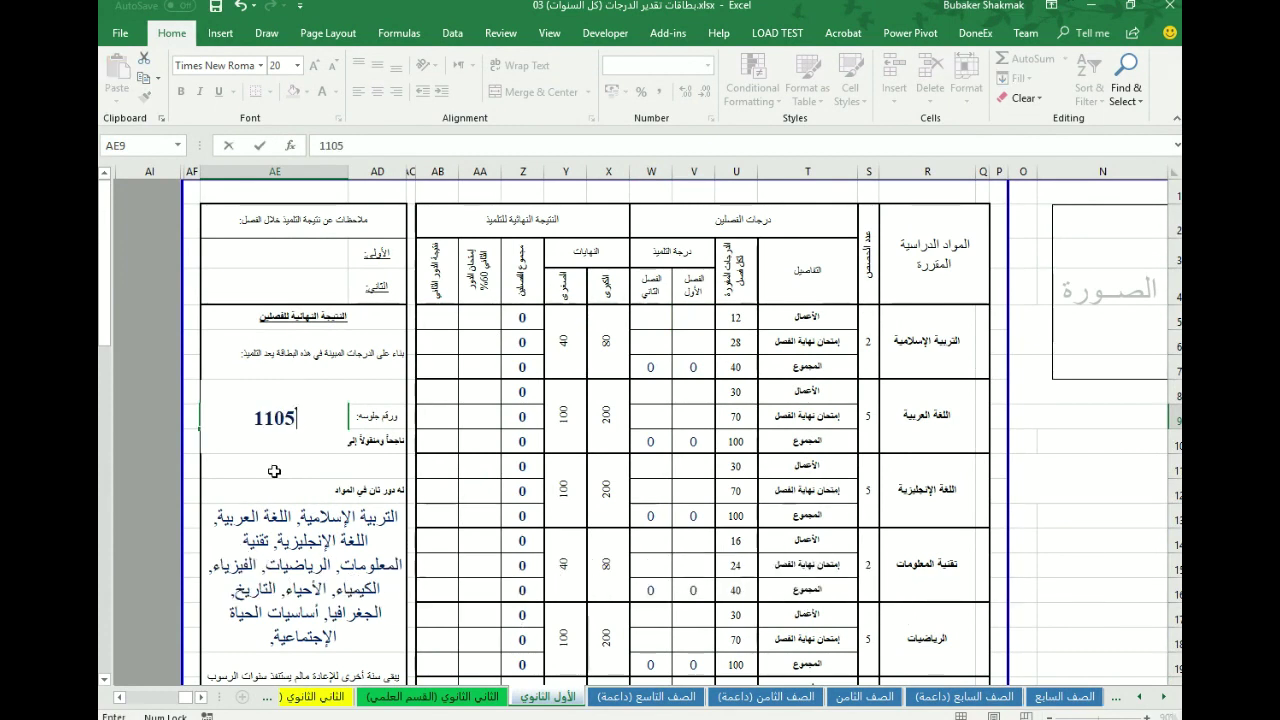
key(Return)
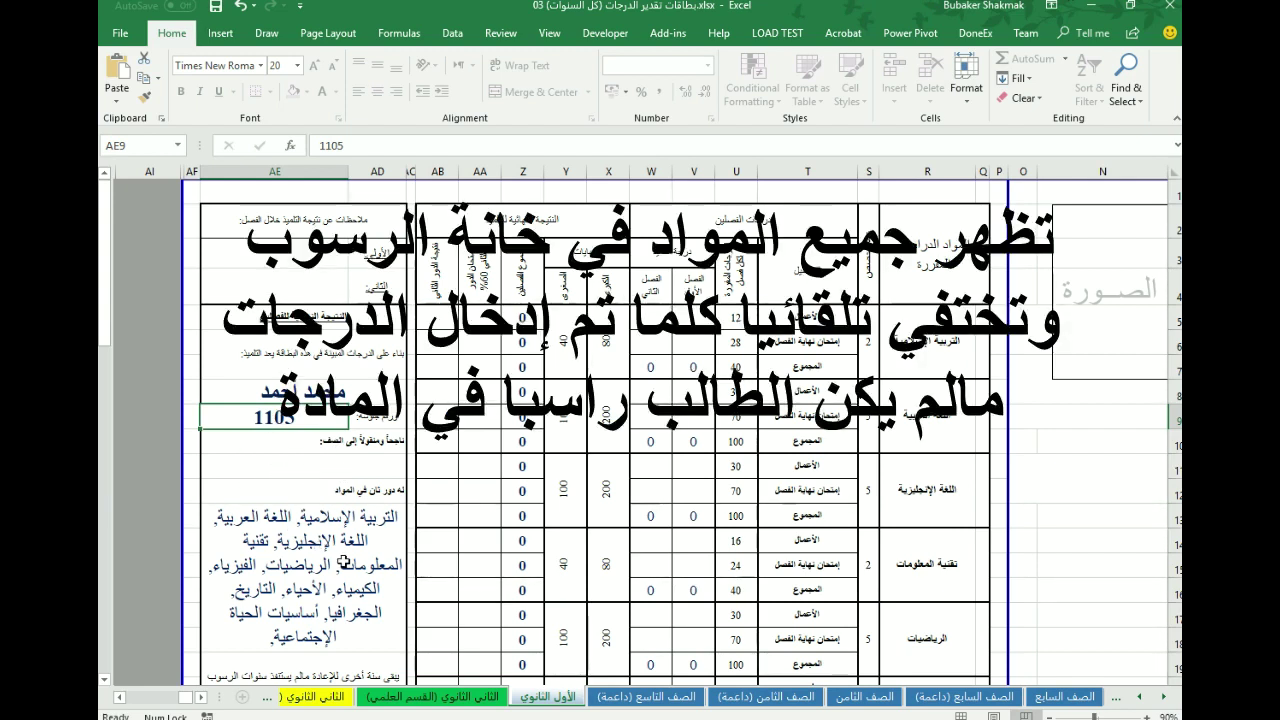
- Enter Islamic Education grades: coursework 12 and 12, exam 15
click(693, 318)
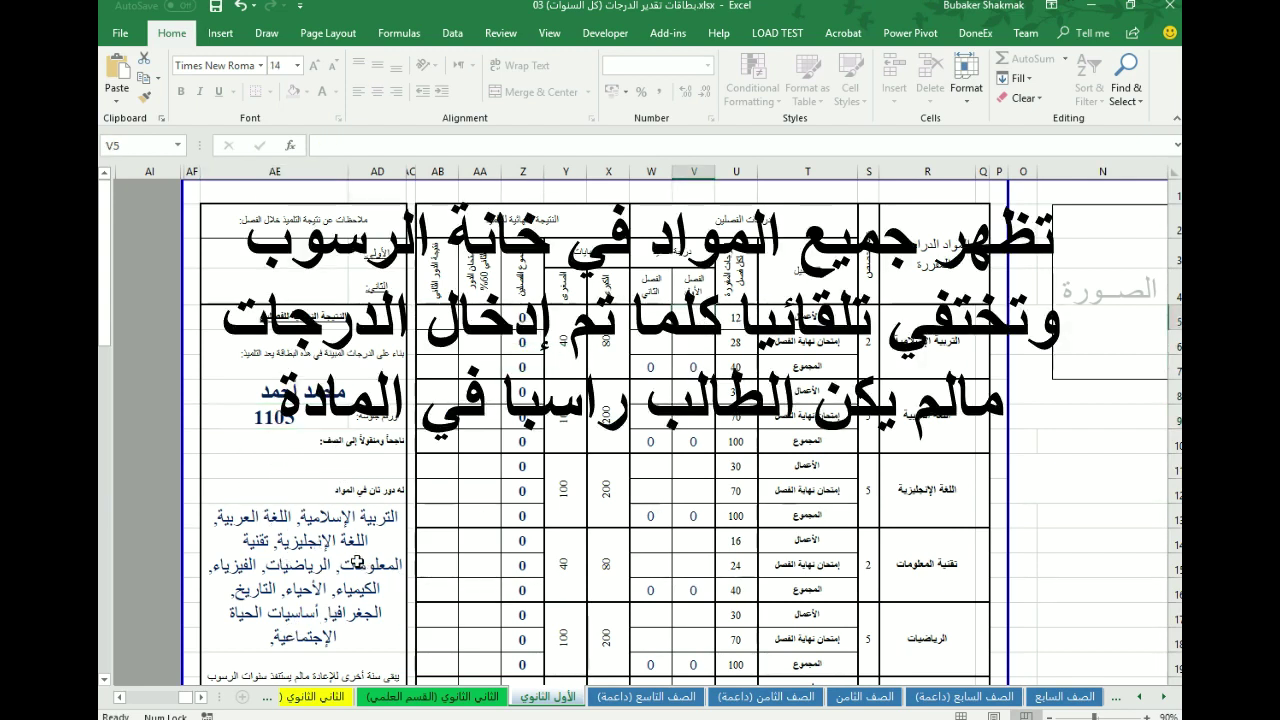
text(12)
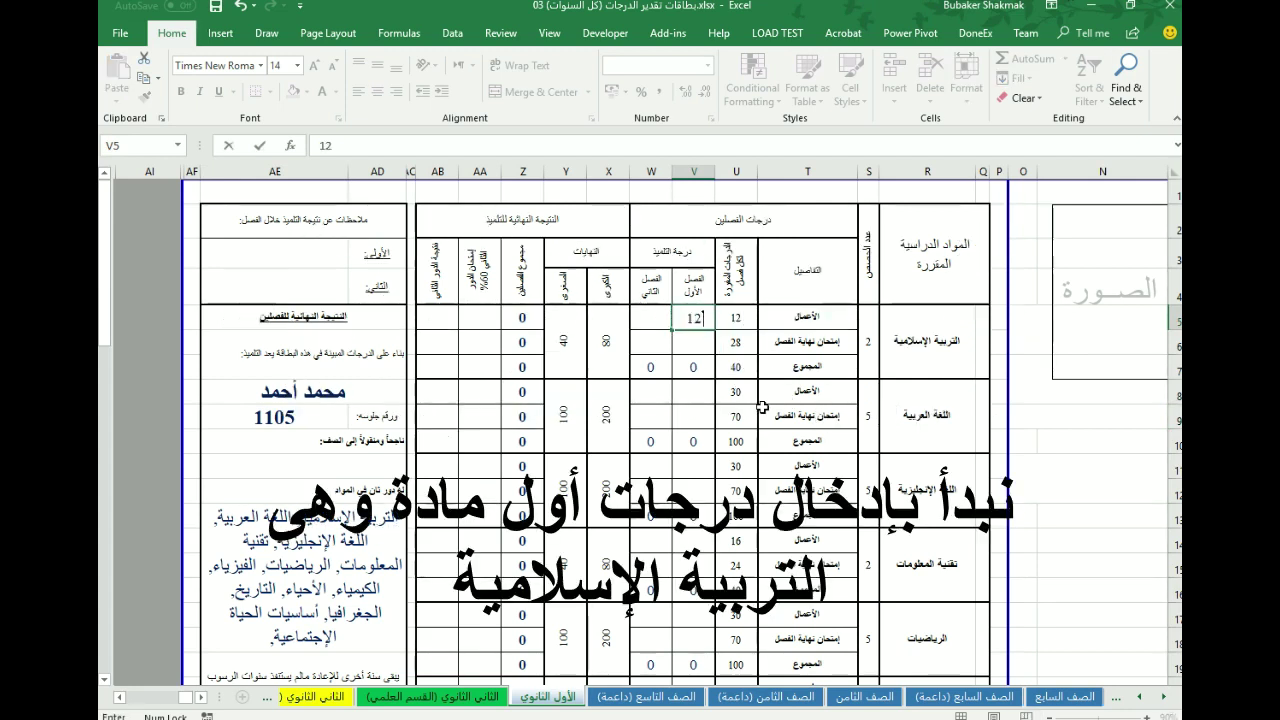
key(Tab)
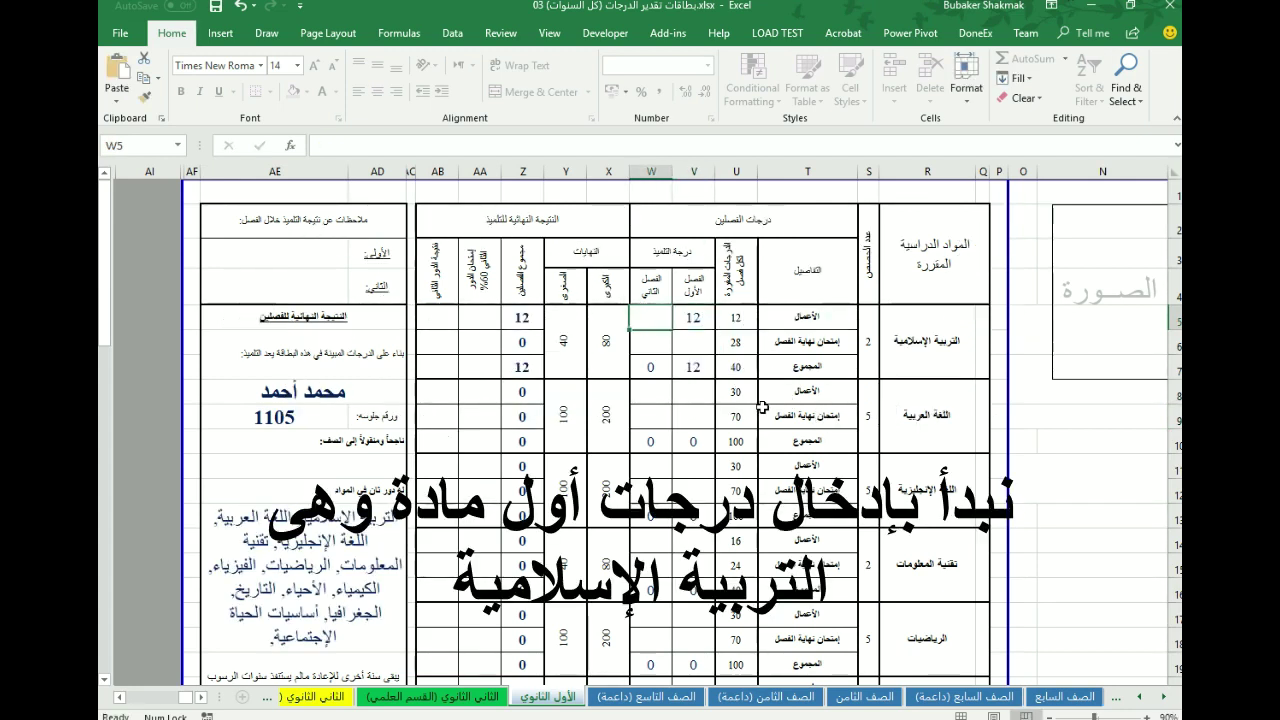
text(12)
key(Return)
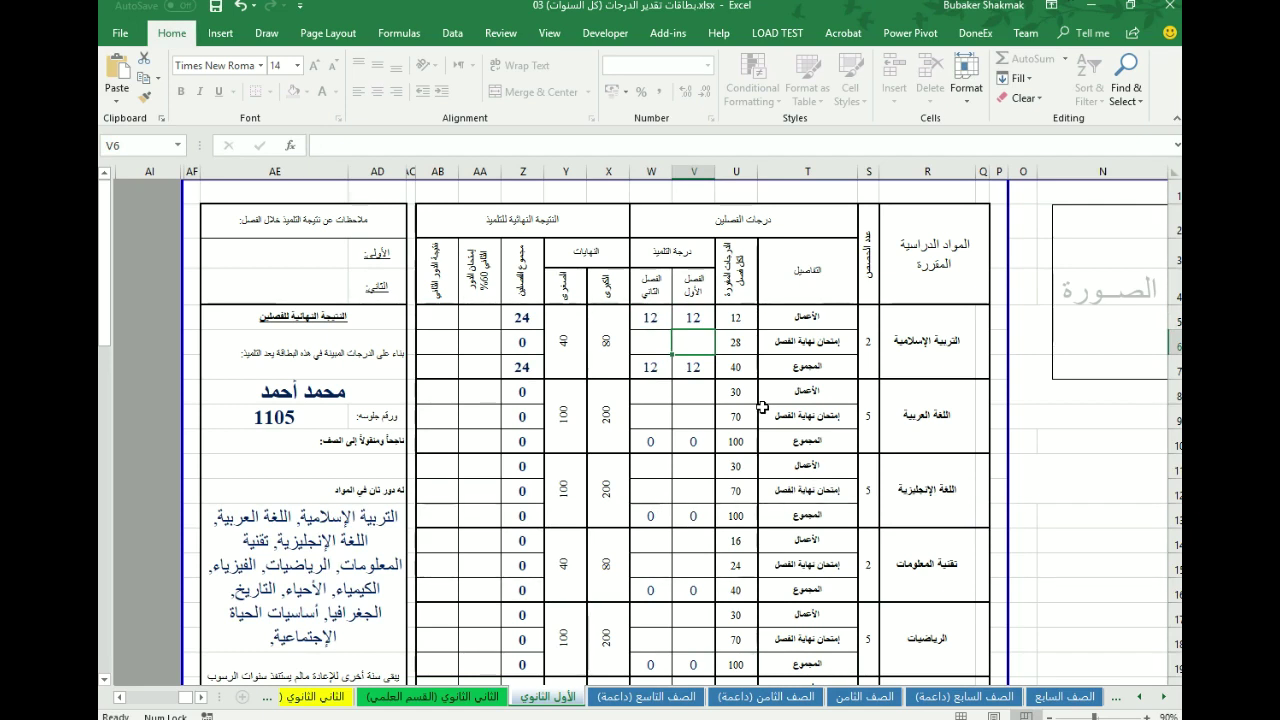
text(1)
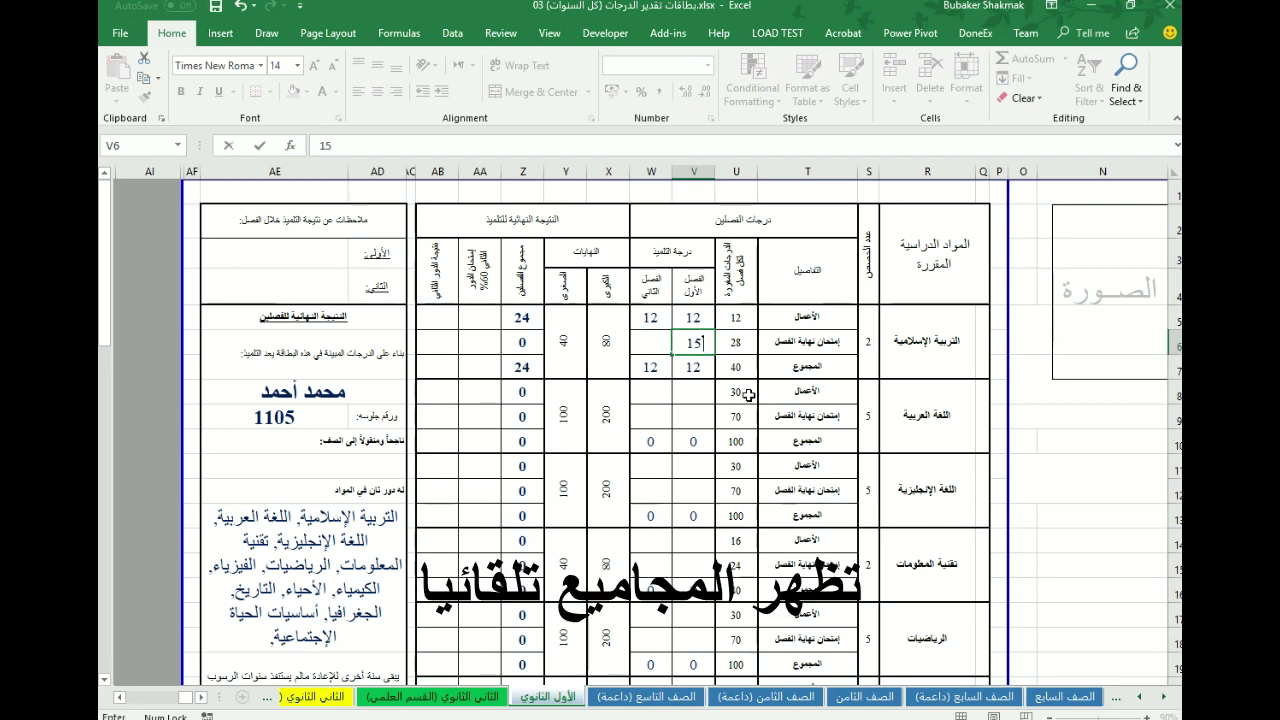
text(5)
key(Return)
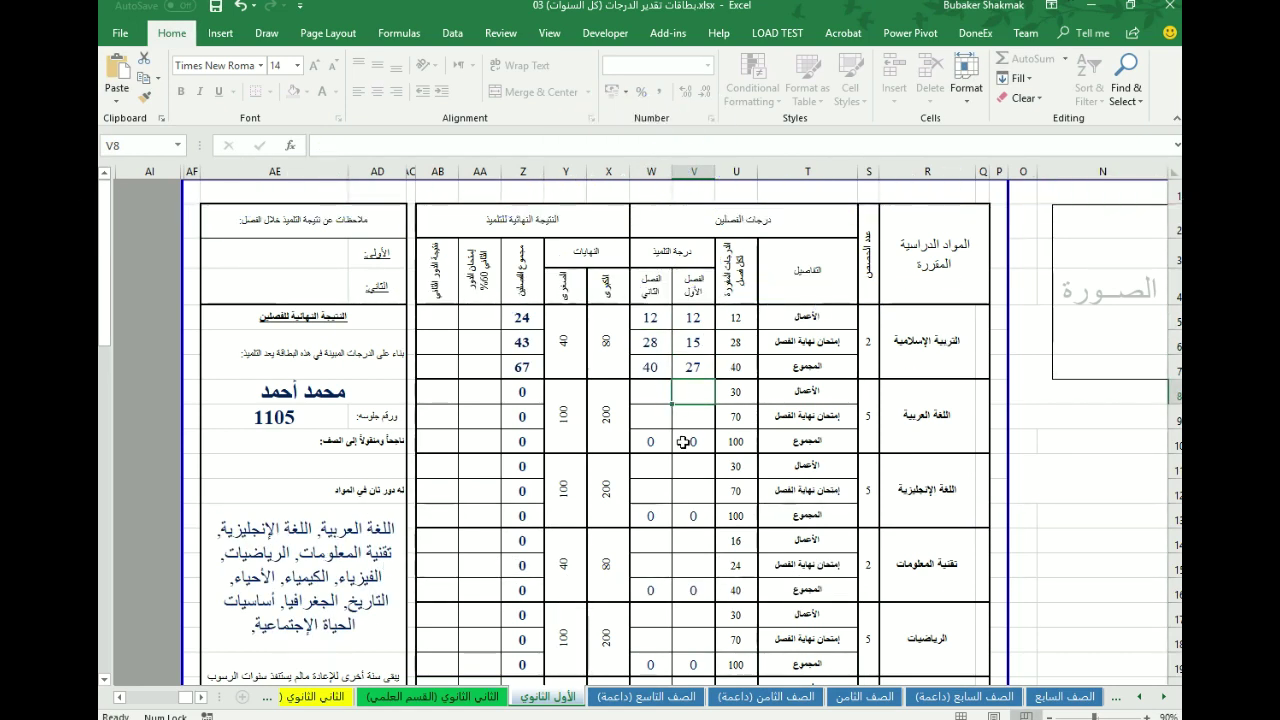
- Enter Arabic grades: coursework 30 and 30, exams 70 and 30
text(30)
key(Tab)
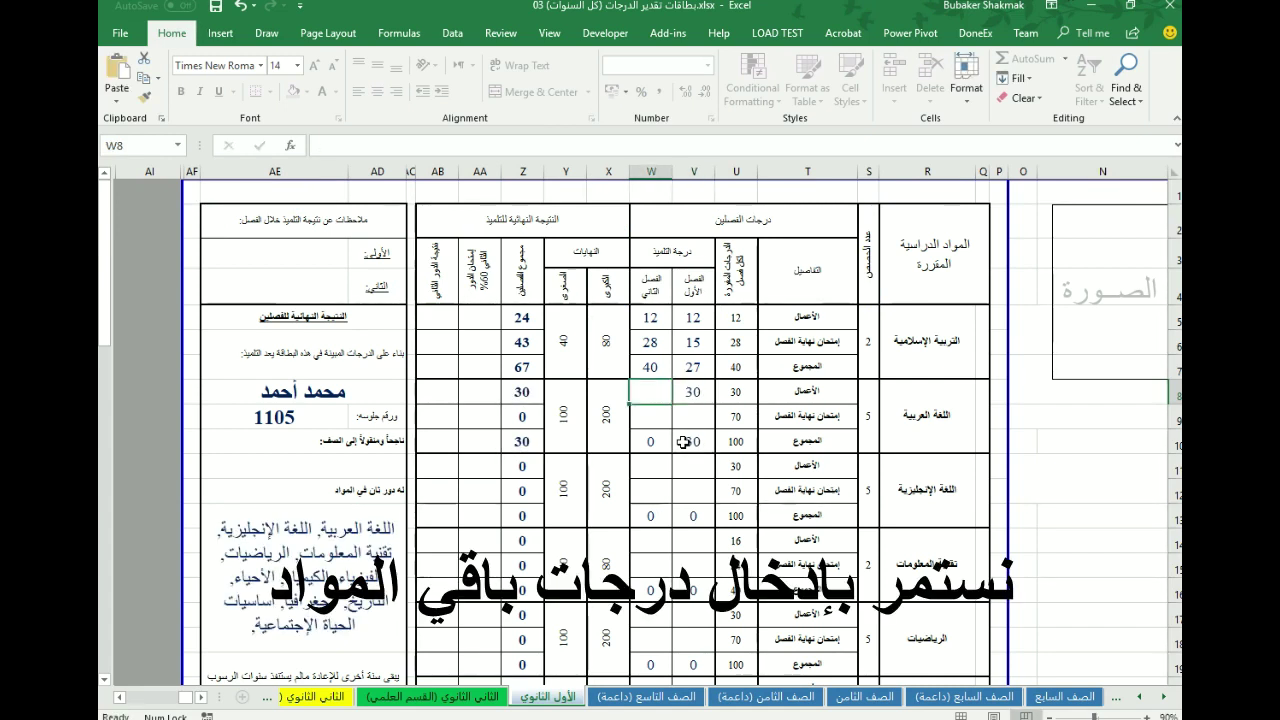
text(30)
key(Return)
click(664, 424)
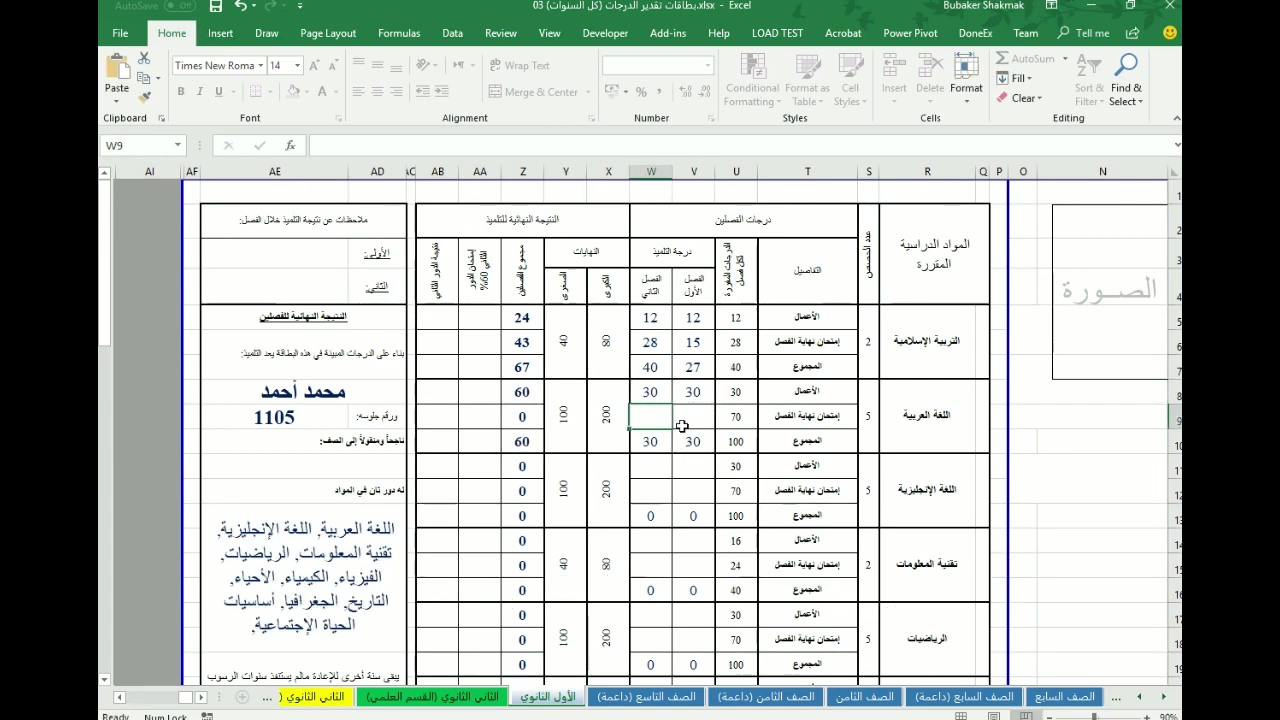
text(70)
click(681, 426)
text(70)
key(Return)
key(Return)
text(30)
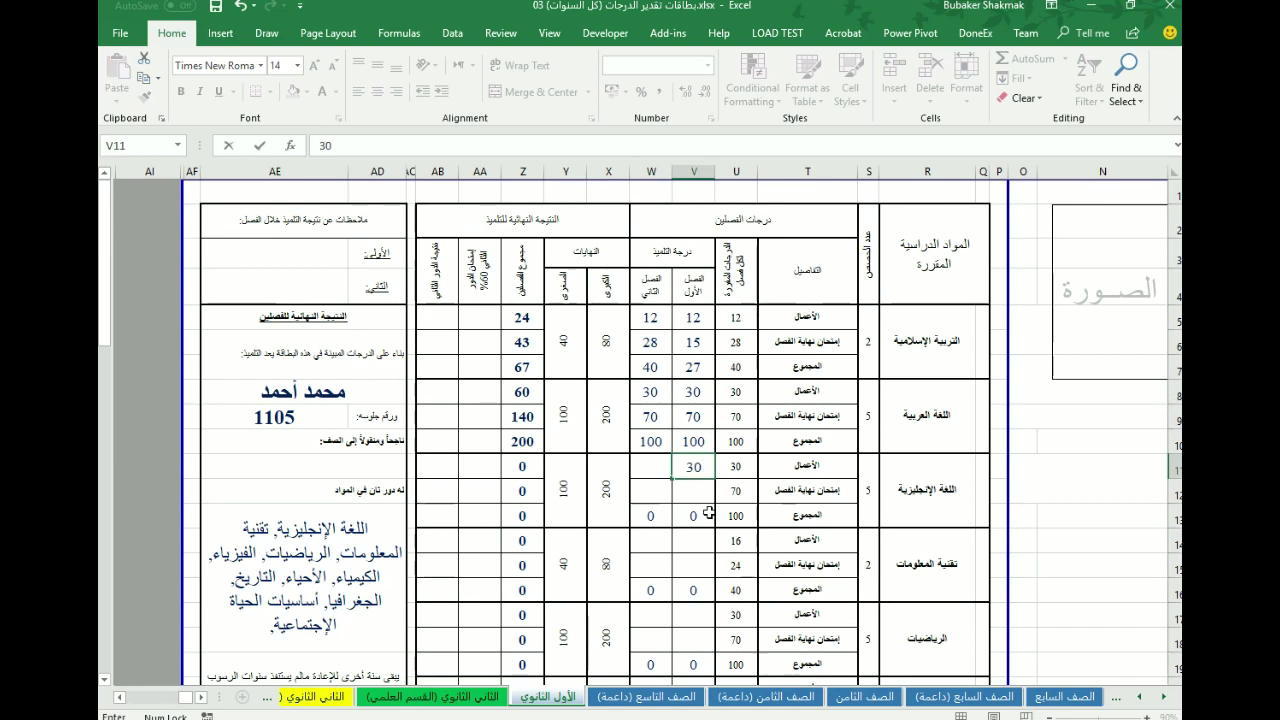
- Enter 75 for English, triggering the over-limit validation error
key(Return)
text(75)
key(Return)
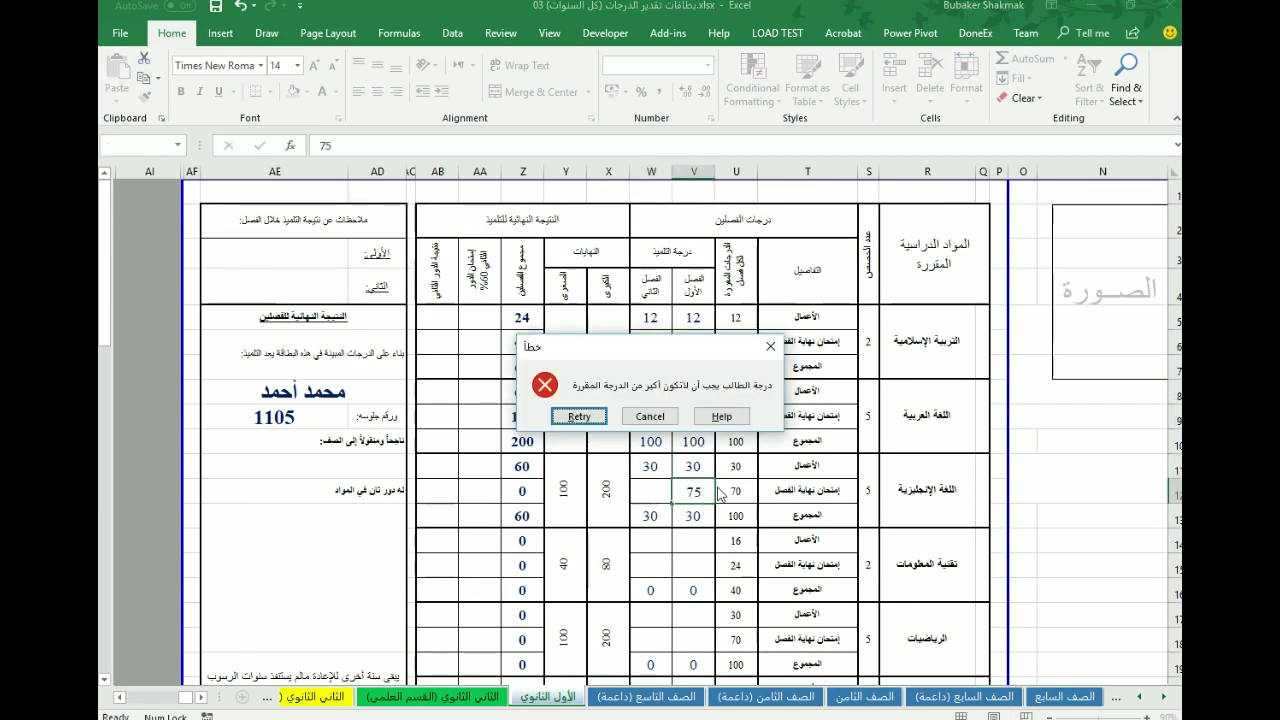
- Dismiss the validation errors and correct the English exam mark to 70
click(650, 416)
text(70)
key(Return)
text(71)
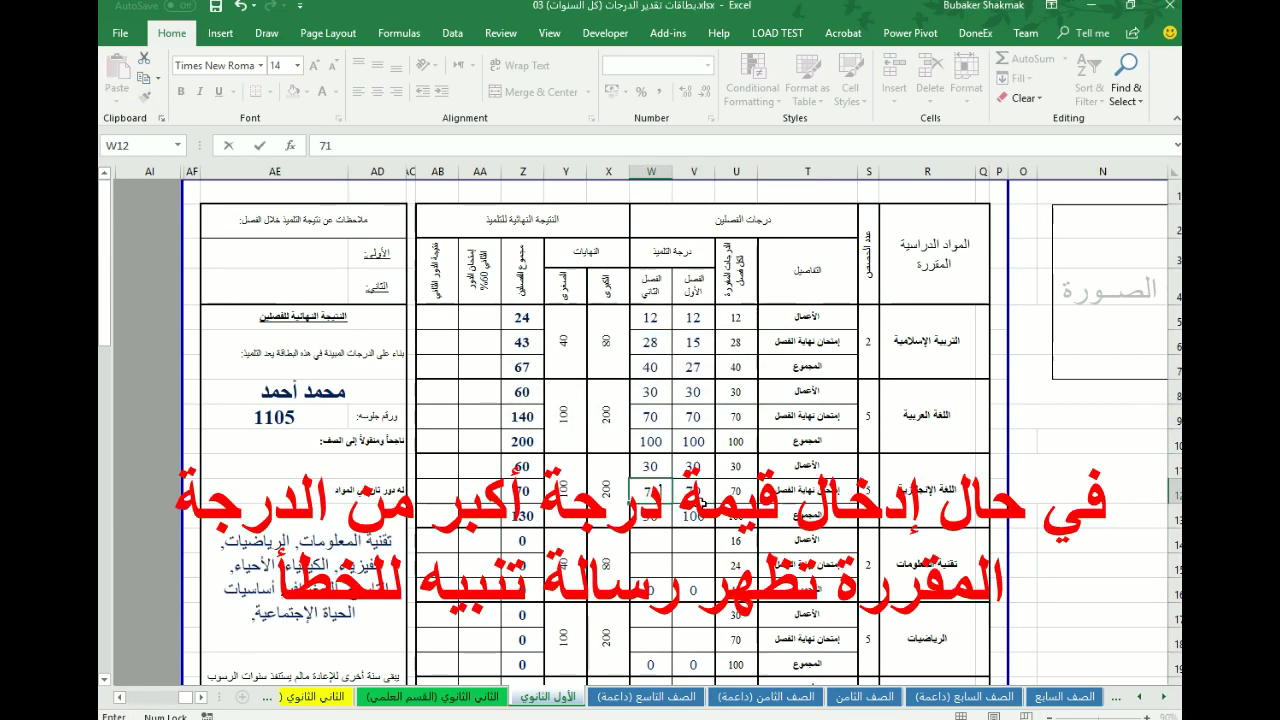
key(Return)
click(651, 494)
- Enter IT marks: coursework 16 and 16, exams 24 and 24
click(694, 540)
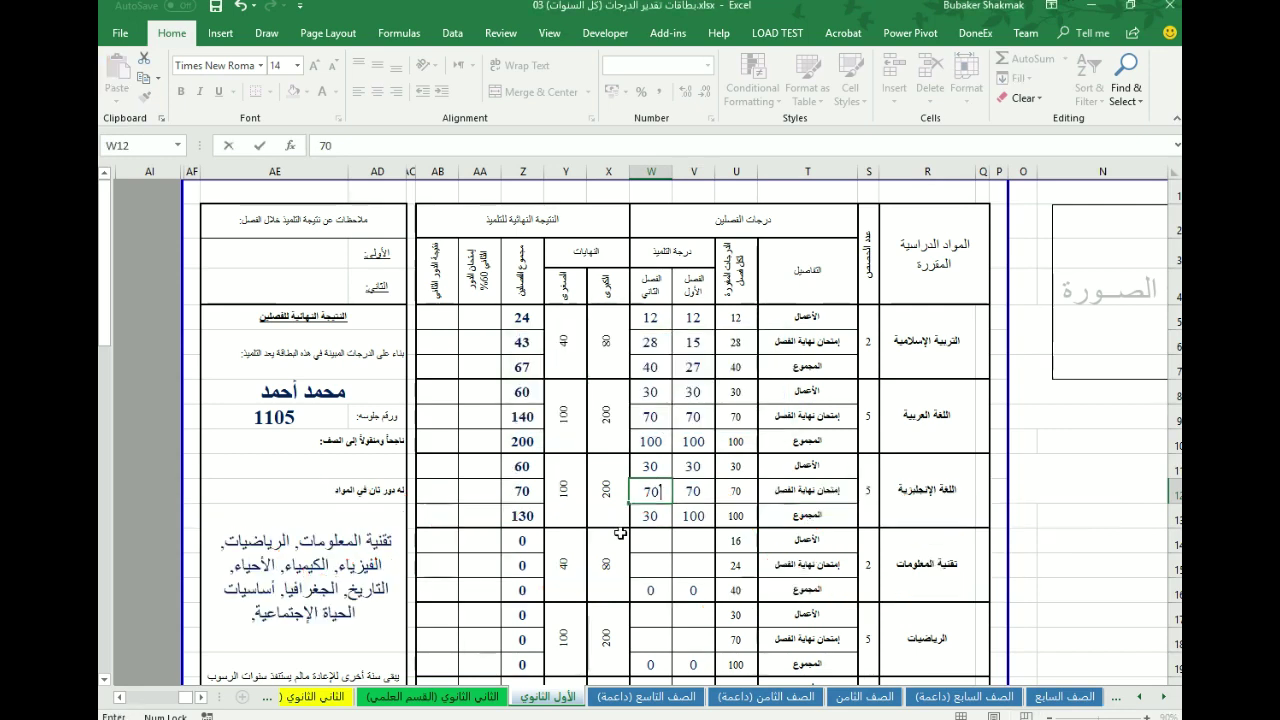
text(16)
key(Tab)
text(16)
key(Down)
text(24)
key(Return)
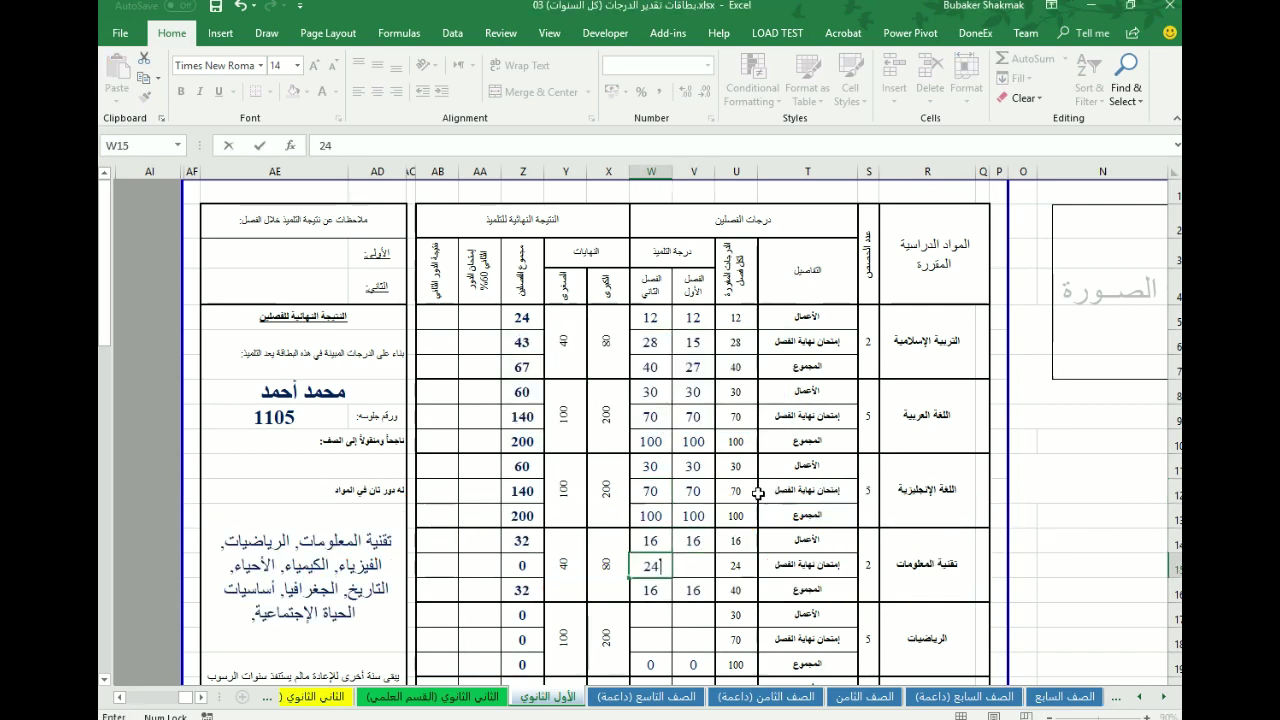
click(687, 566)
text(24)
key(Return)
- Enter Math marks: coursework 30, exams 70 and 70
text(30)
key(Return)
text(7030)
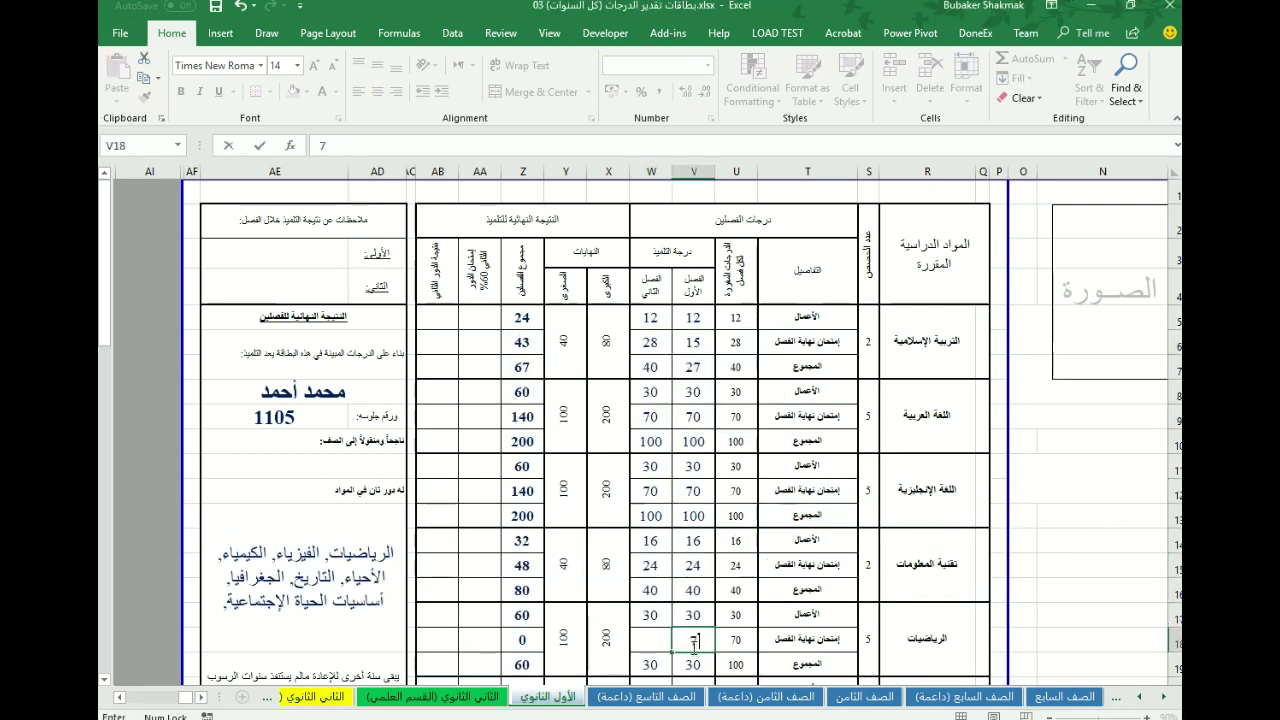
key(Return)
text(70)
key(Return)
key(Return)
- Enter Physics marks, correcting rejected coursework 26 to 24, with exams 36 and 36
scroll(660, 600, down, 2)
text(26)
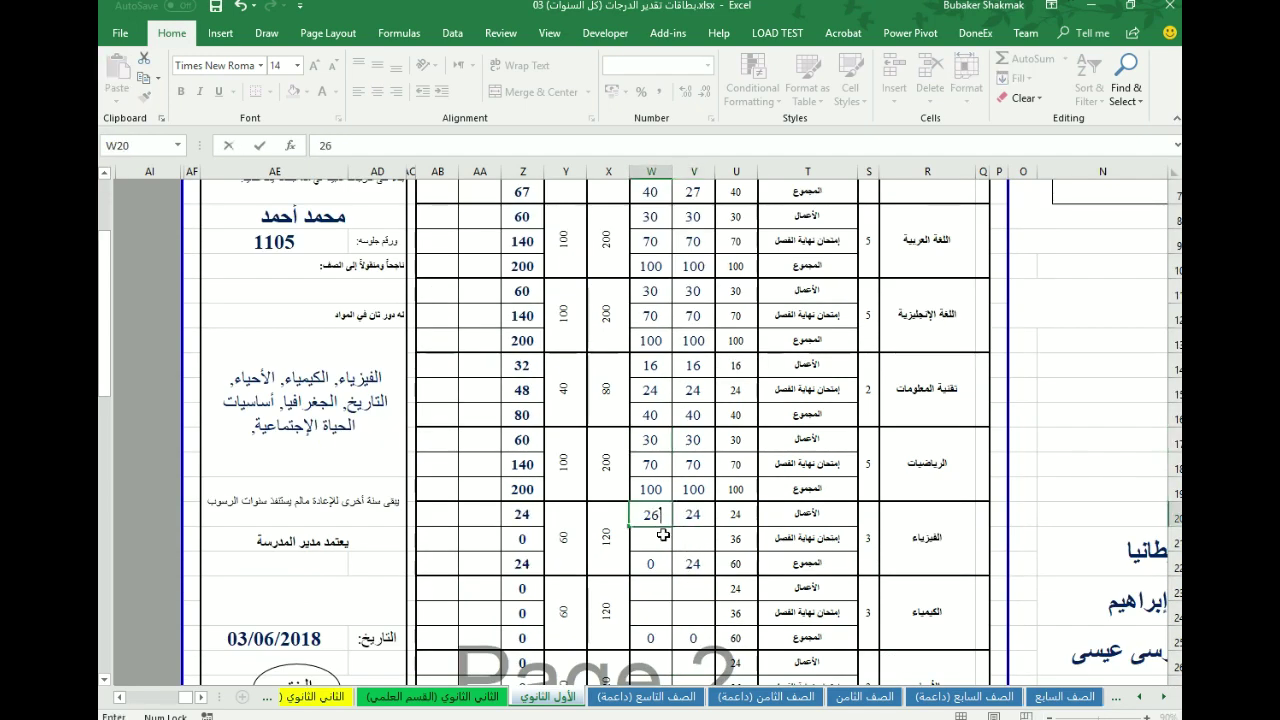
key(Return)
key(Return)
text(24)
key(Return)
click(680, 538)
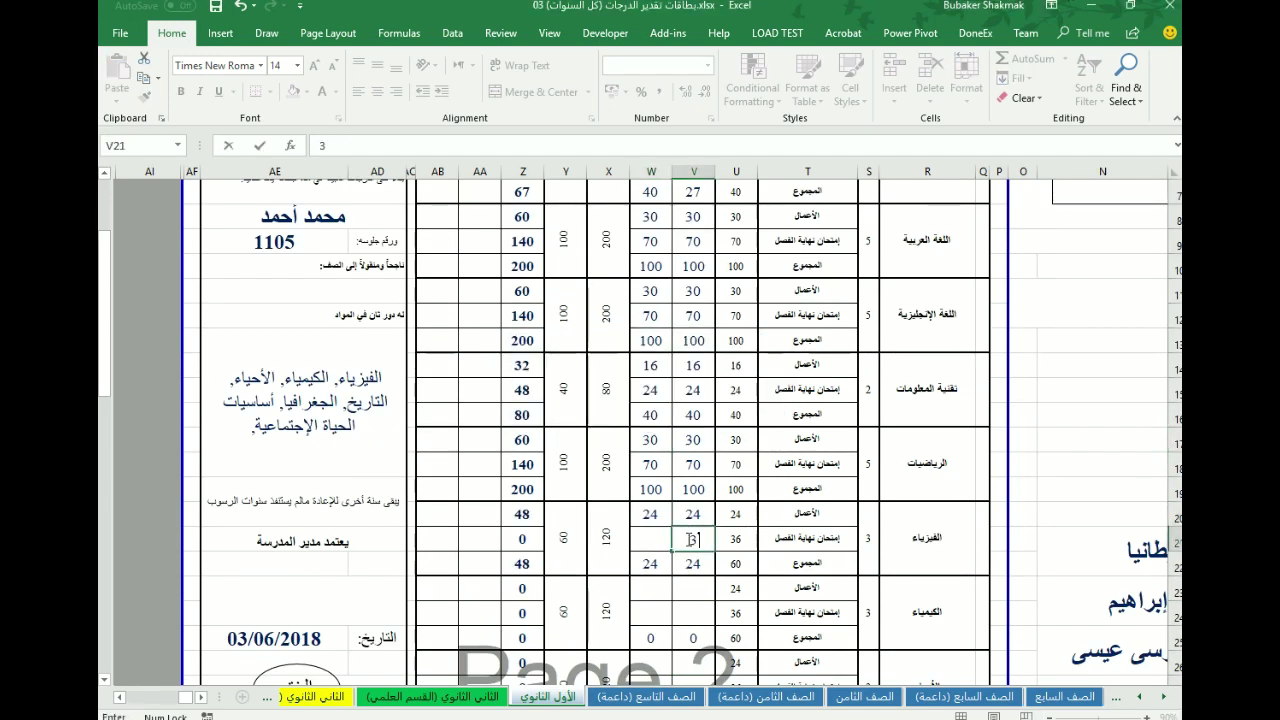
text(36)
key(Tab)
text(36)
- Enter Chemistry marks (24, 24, 36) and Biology coursework 24
key(Return)
key(Return)
text(24)
key(Tab)
text(24)
key(Return)
text(36)
key(Tab)
text(2)
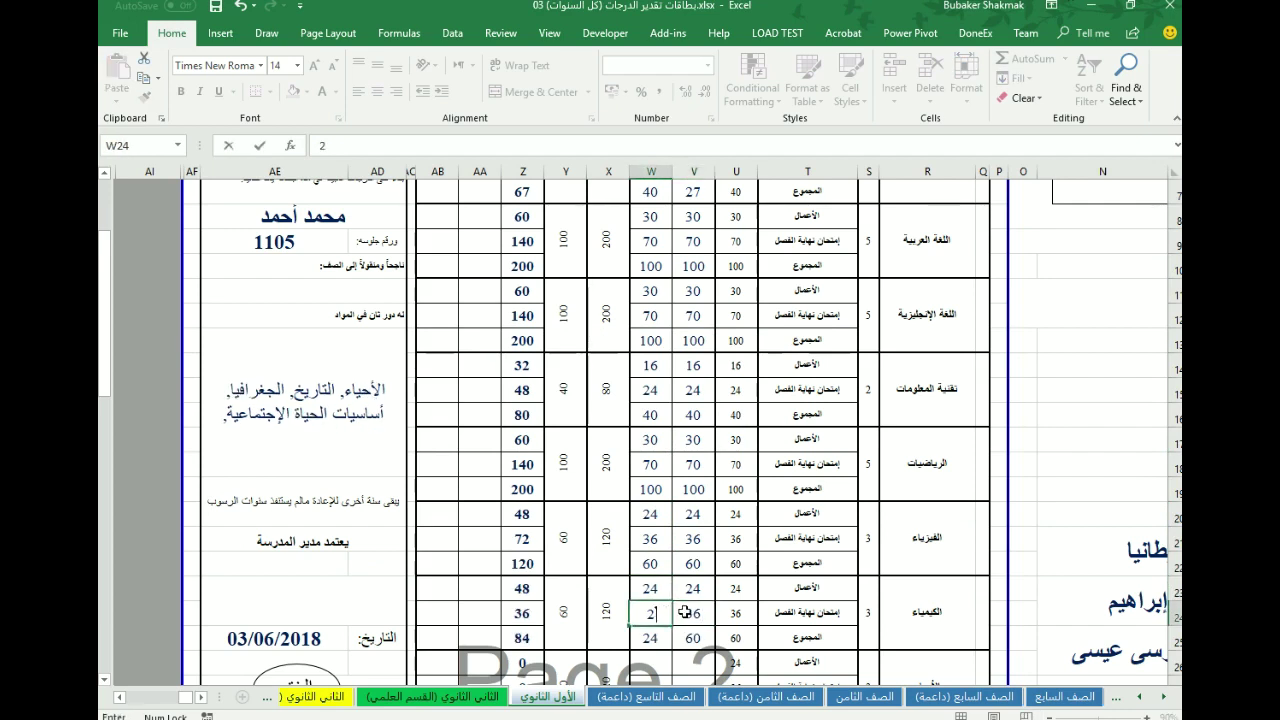
key(Return)
key(Return)
scroll(697, 621, down, 4)
text(24)
key(Tab)
text(24)
- Enter Biology exams 36 and 36 and History marks 12, 12, 28, 28
key(Return)
text(36	36)
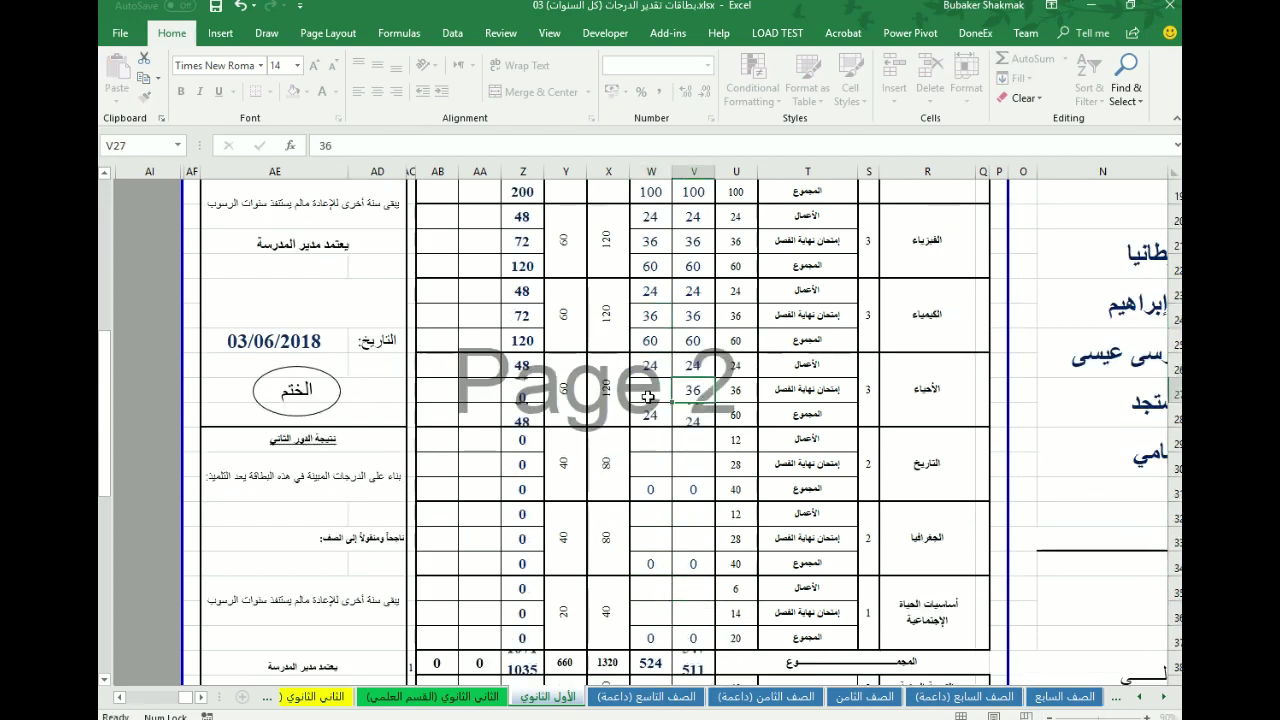
key(Return)
key(Return)
text(12)
key(Tab)
text(12)
key(Return)
text(2)
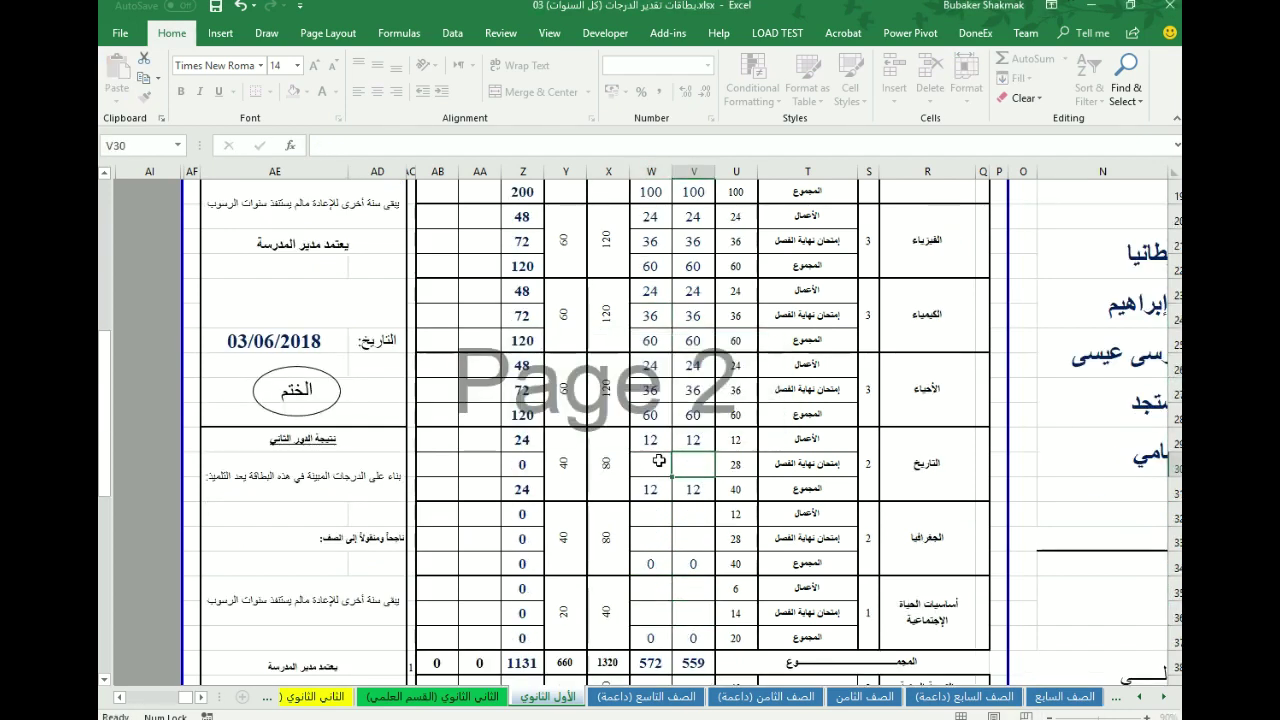
text(8	28)
key(Return)
key(Return)
text(12	12)
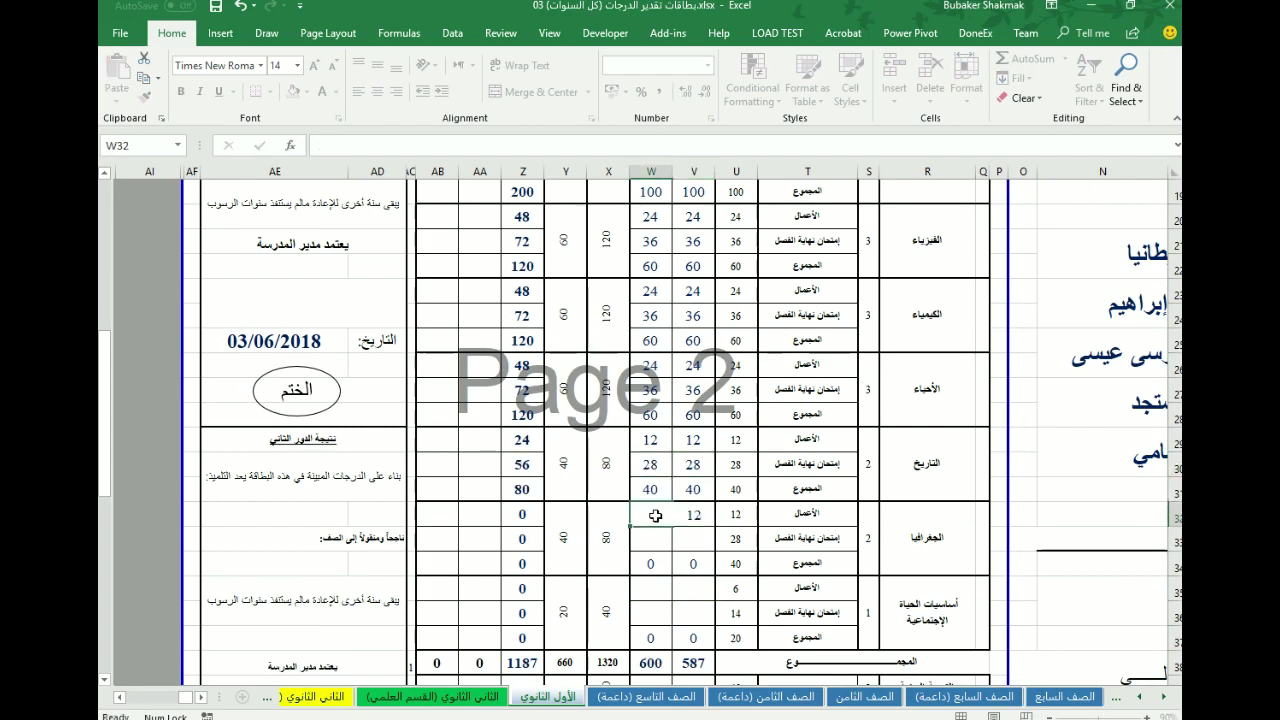
key(Return)
text(28	28)
- Enter Geography marks 6 and 6 and the life-skills mark 14
key(Return)
key(Return)
scroll(657, 540, down, 1)
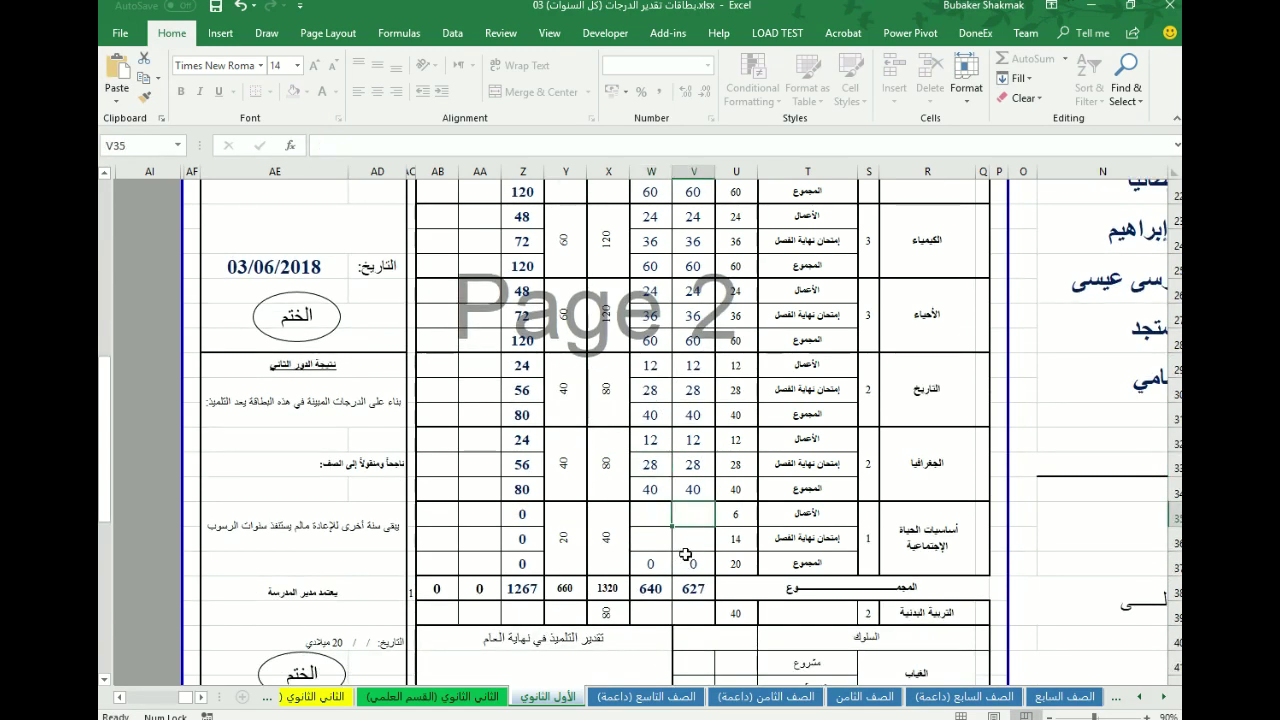
text(6	6)
key(Return)
text(14)
key(Tab)
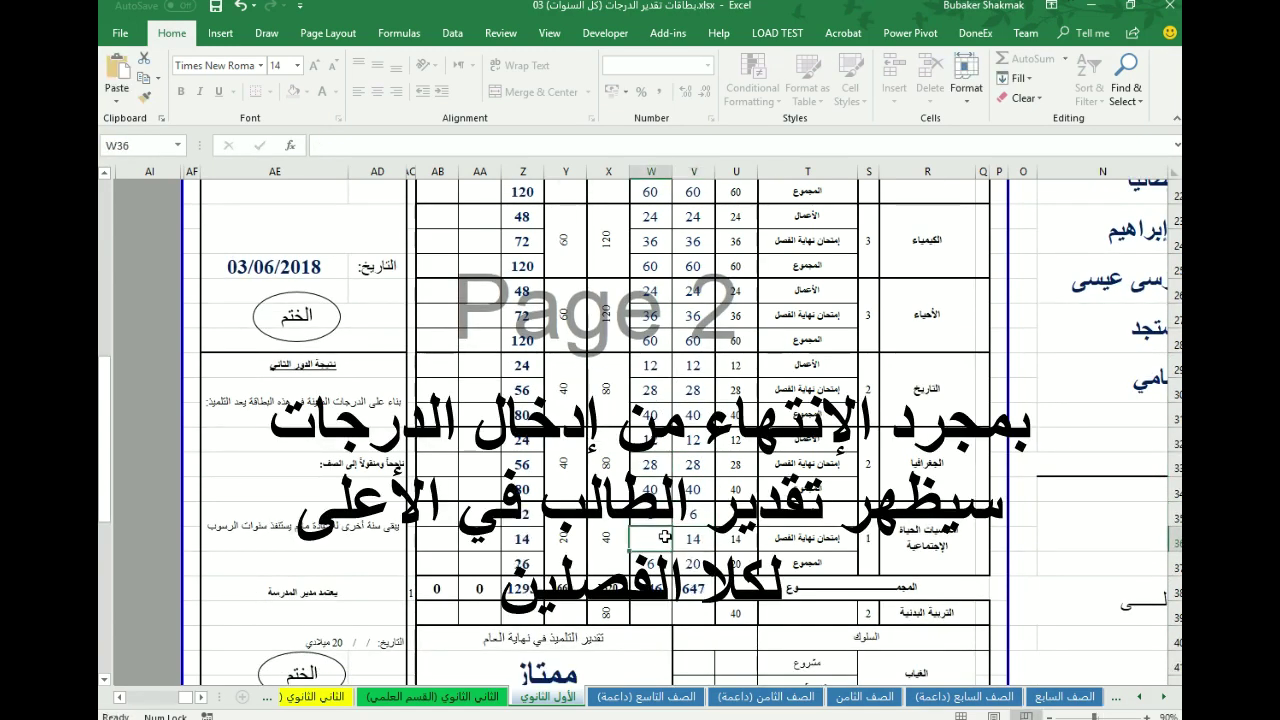
text(14)
click(705, 512)
scroll(667, 470, up, 7)
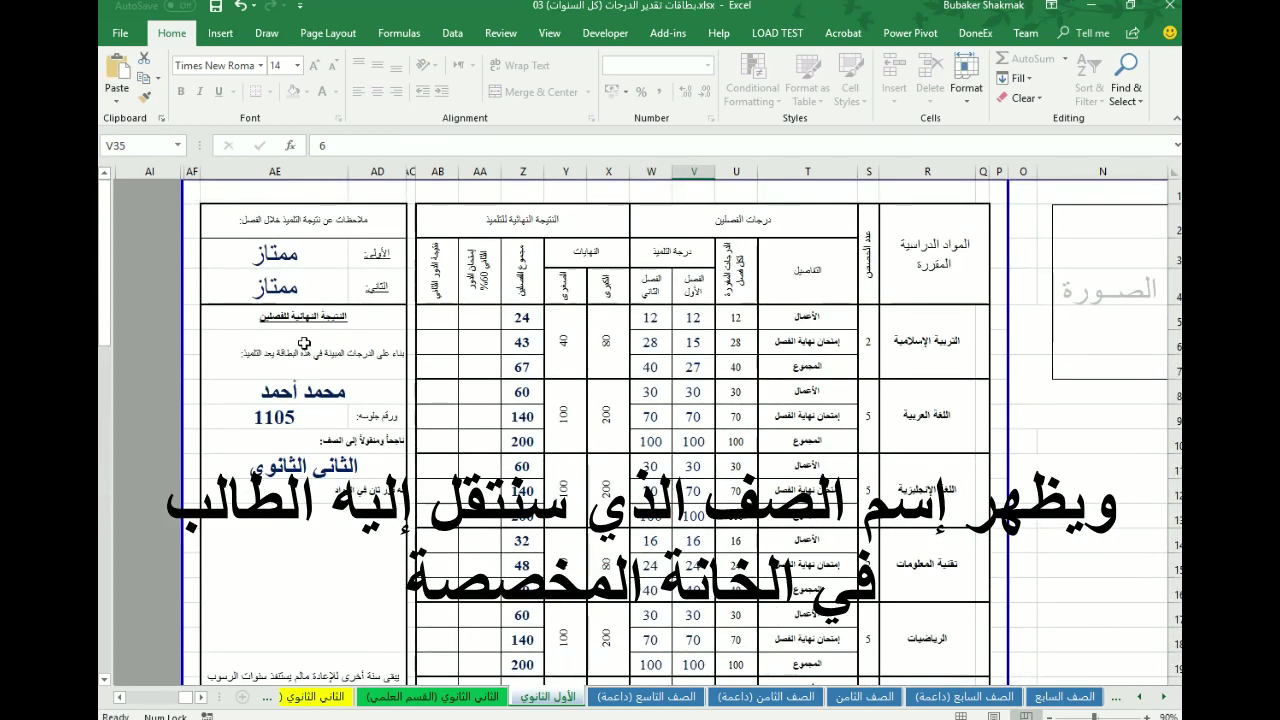
scroll(600, 518, down, 9)
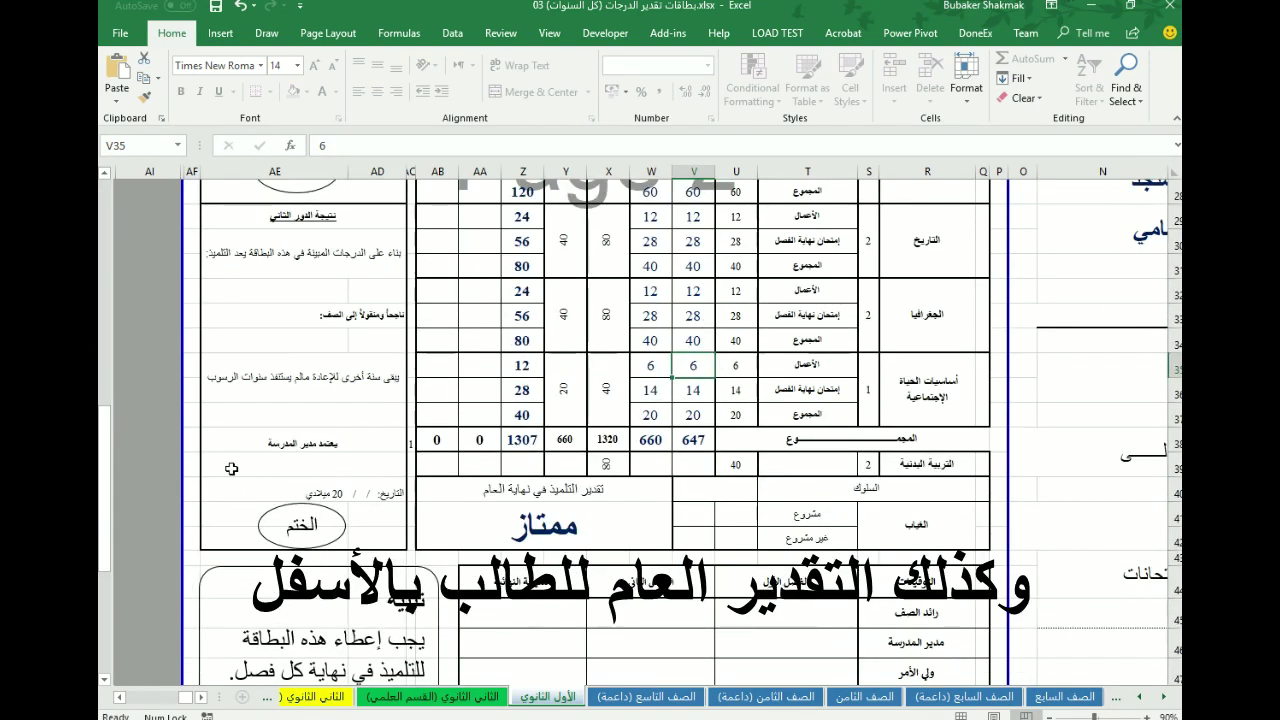
scroll(675, 479, up, 6)
click(268, 565)
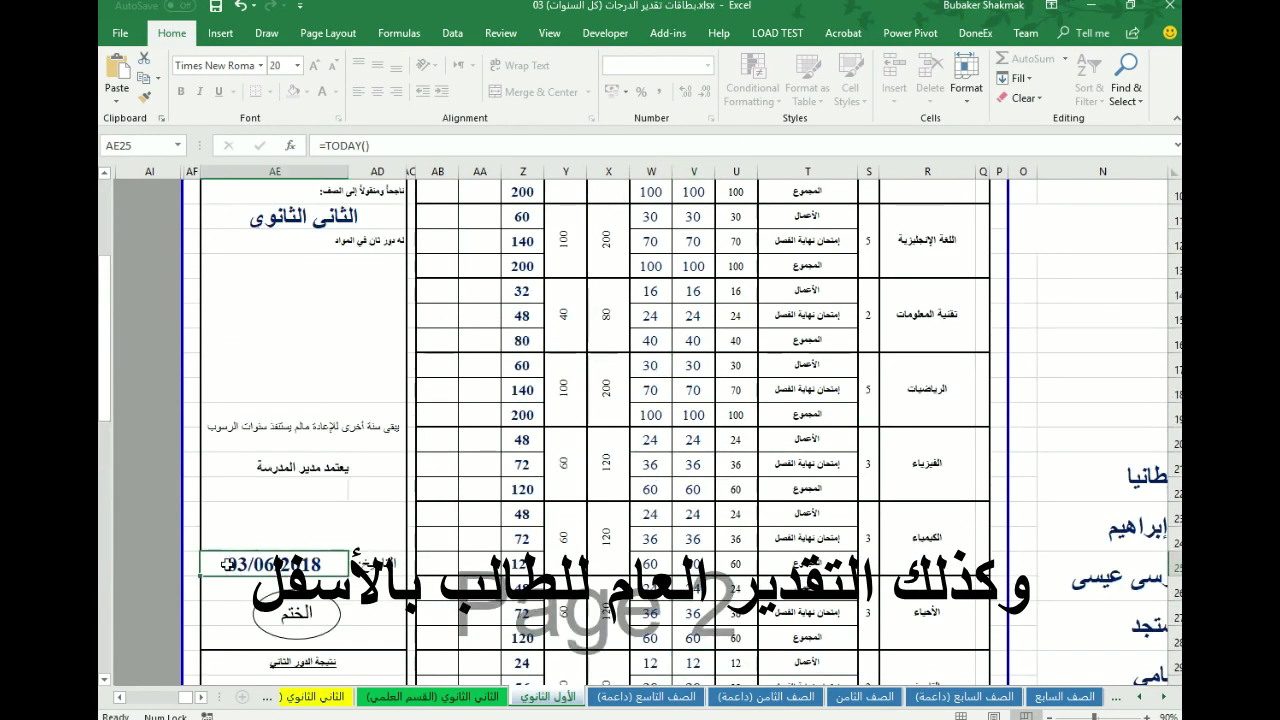
scroll(661, 503, up, 3)
scroll(688, 477, down, 8)
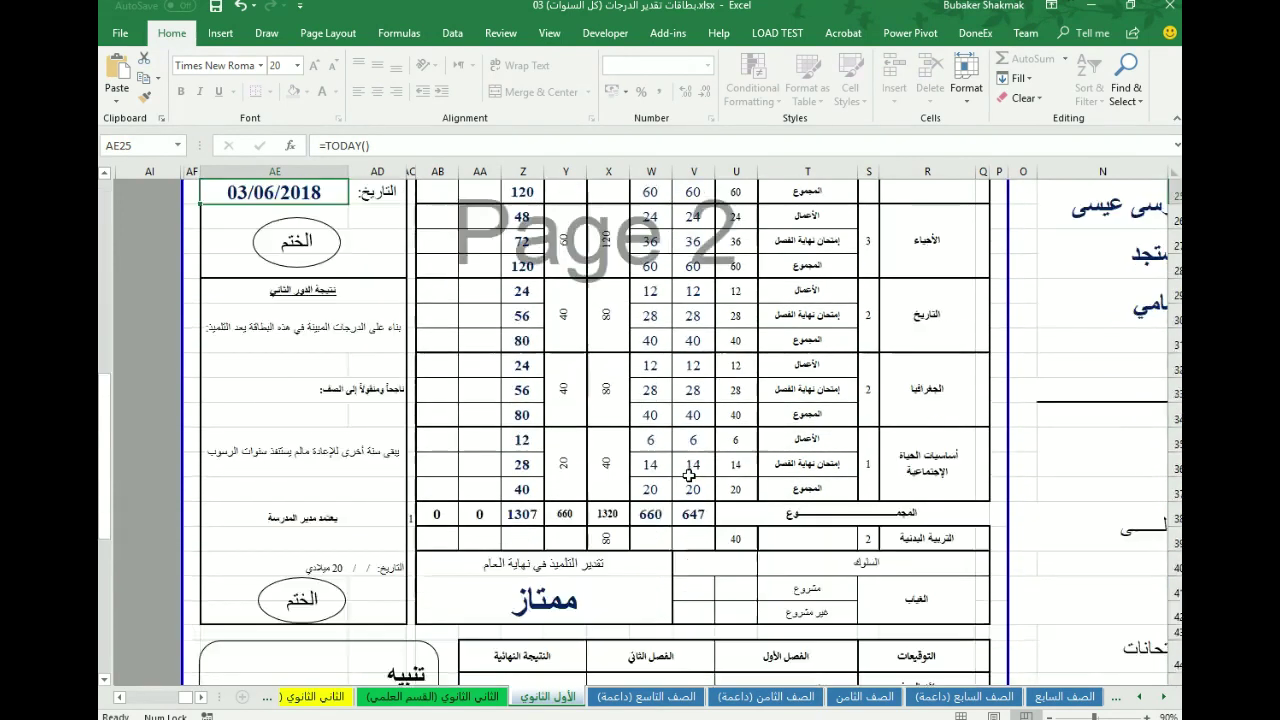
scroll(688, 477, up, 8)
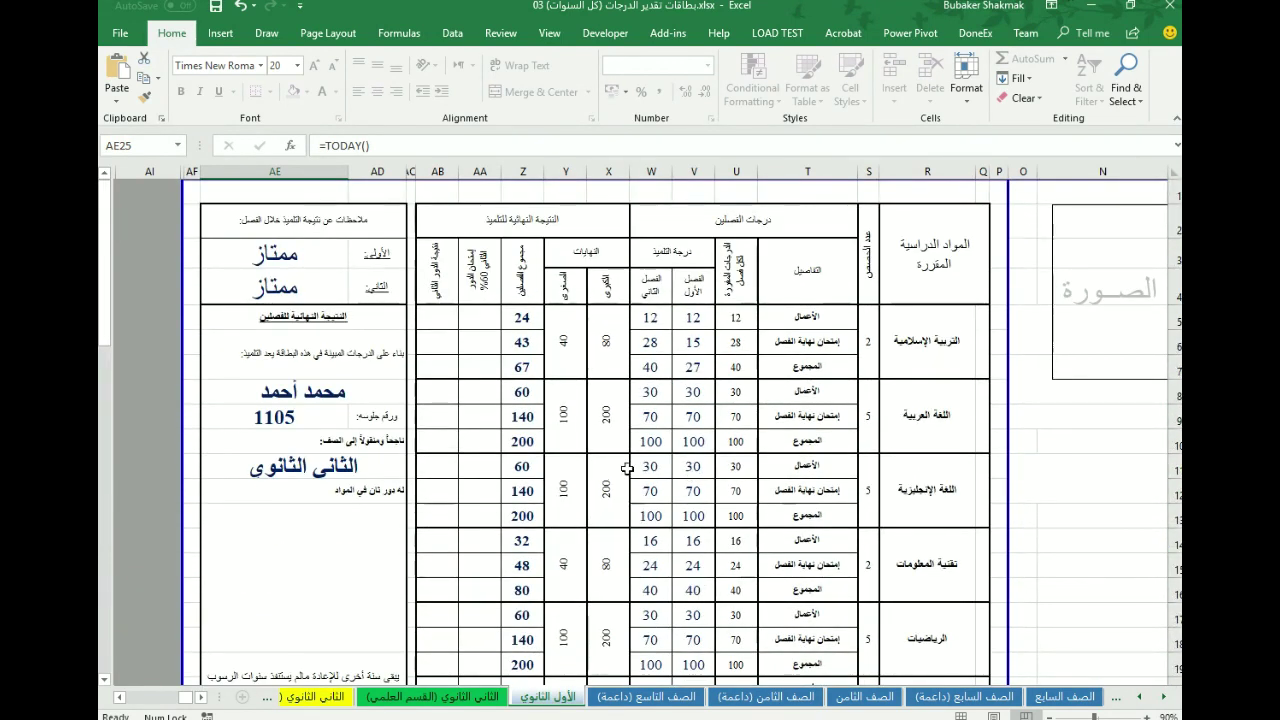
click(651, 318)
key(Down)
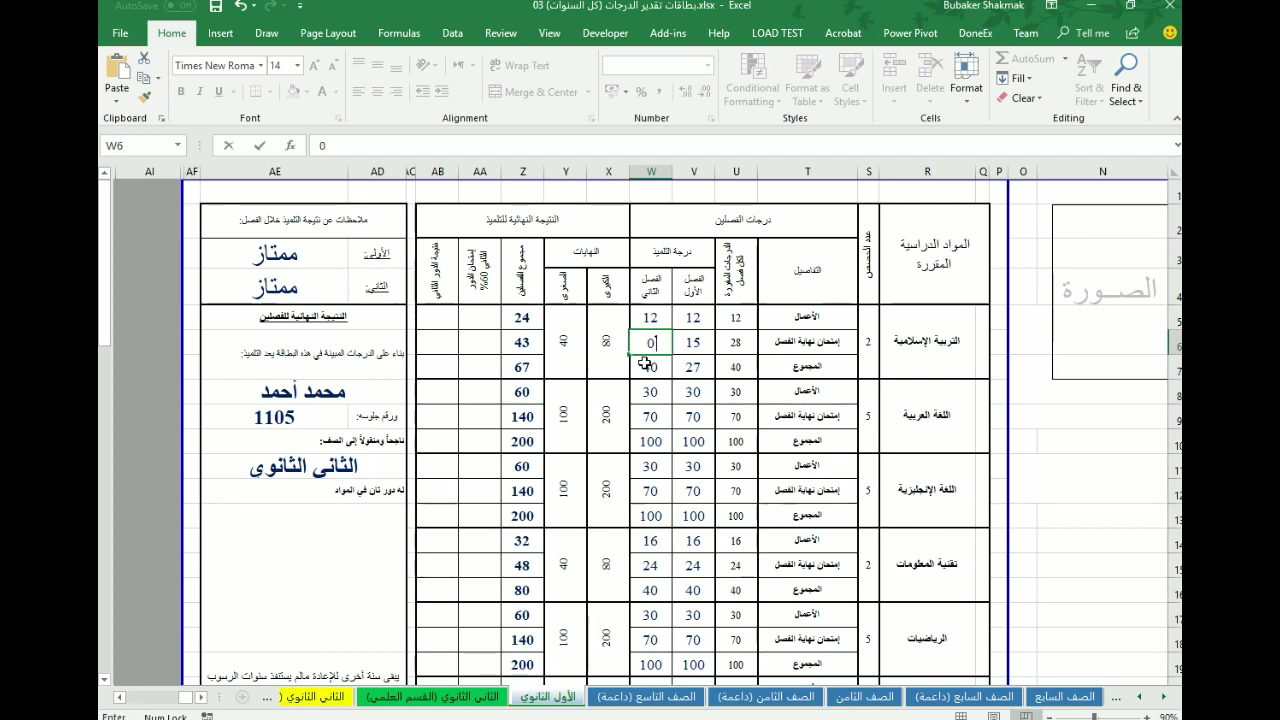
- Enter 0 as the second-term Islamic Education exam mark to see the failing result
text(0)
key(ctrl+Return)
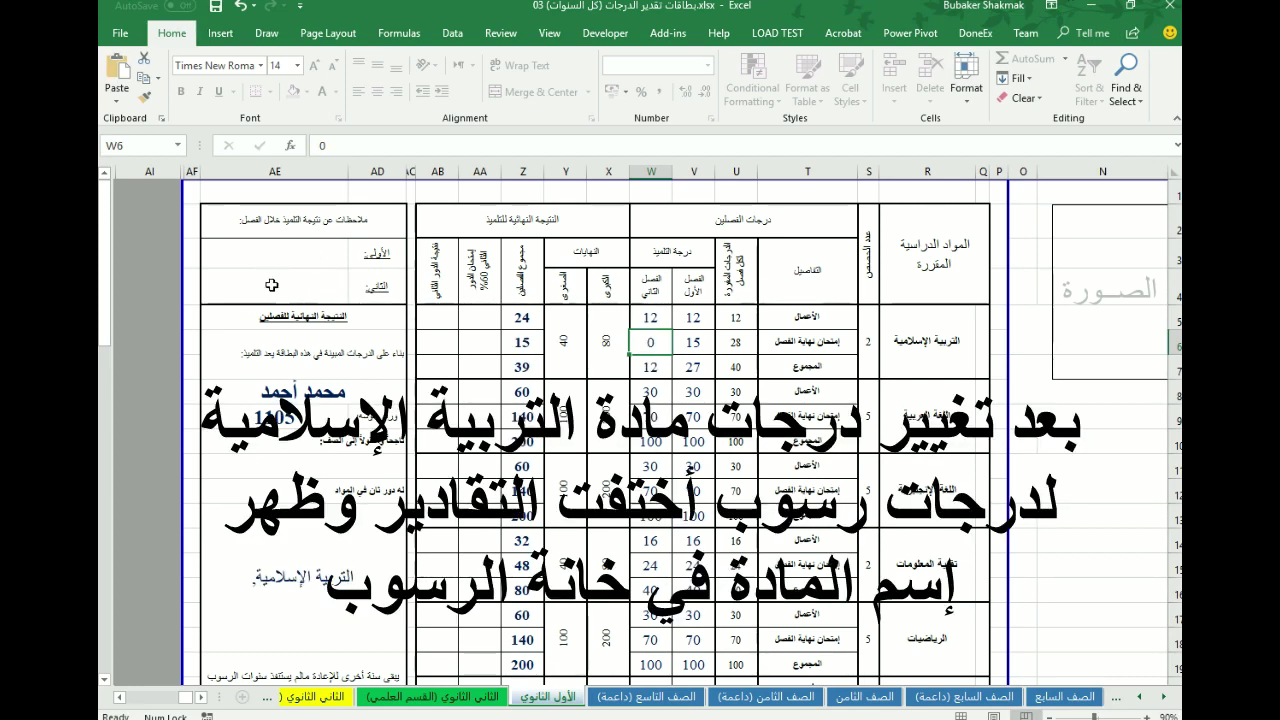
key(Right)
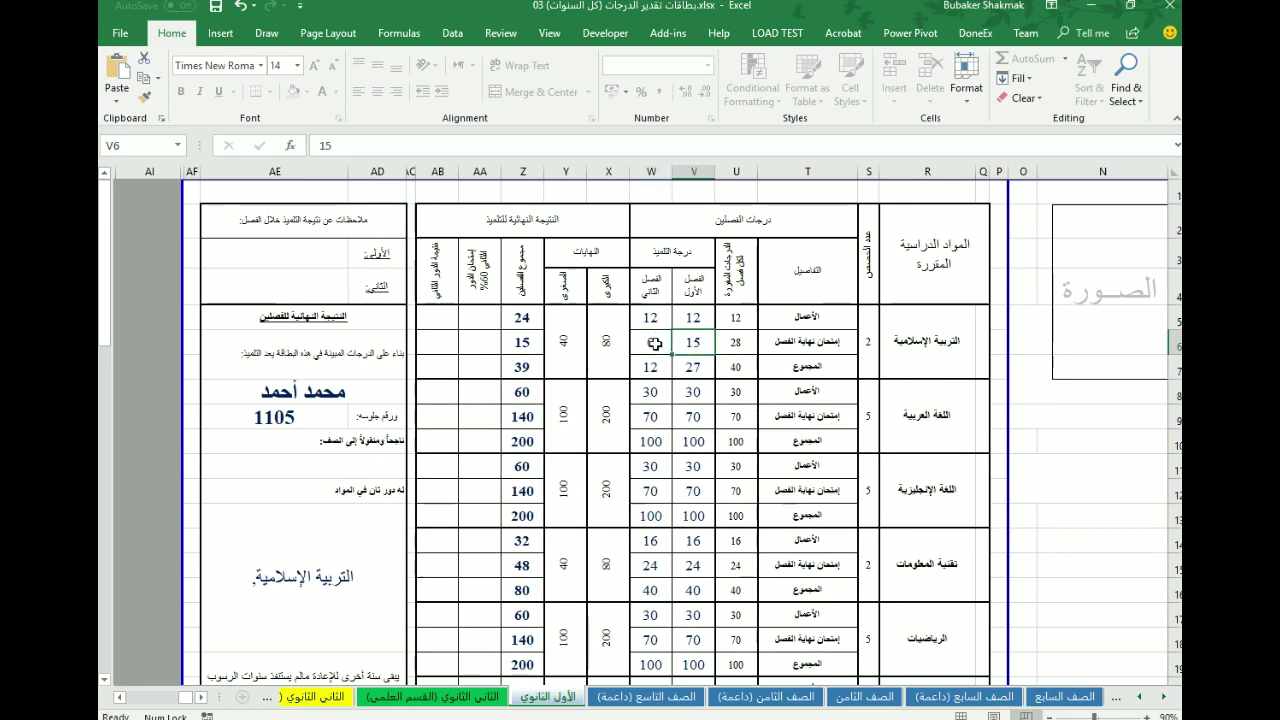
click(654, 343)
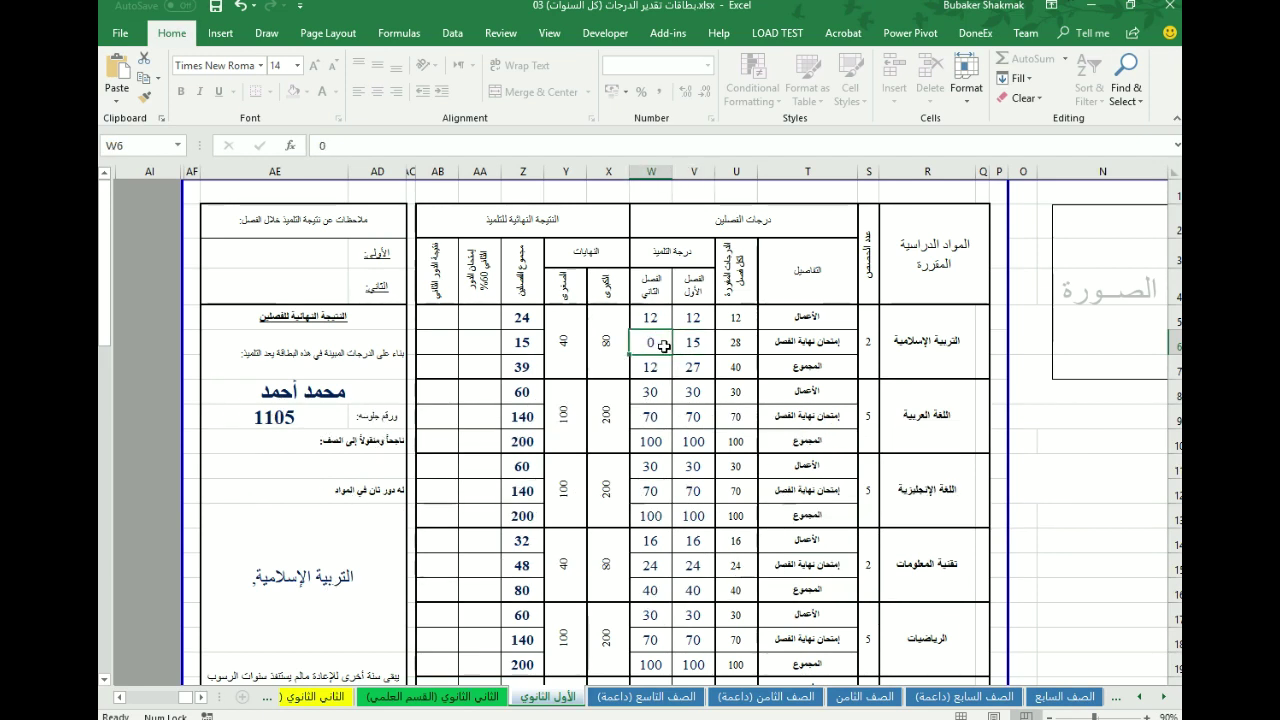
- Restore Islamic Education exam marks of 28 and 15
click(688, 347)
text(2)
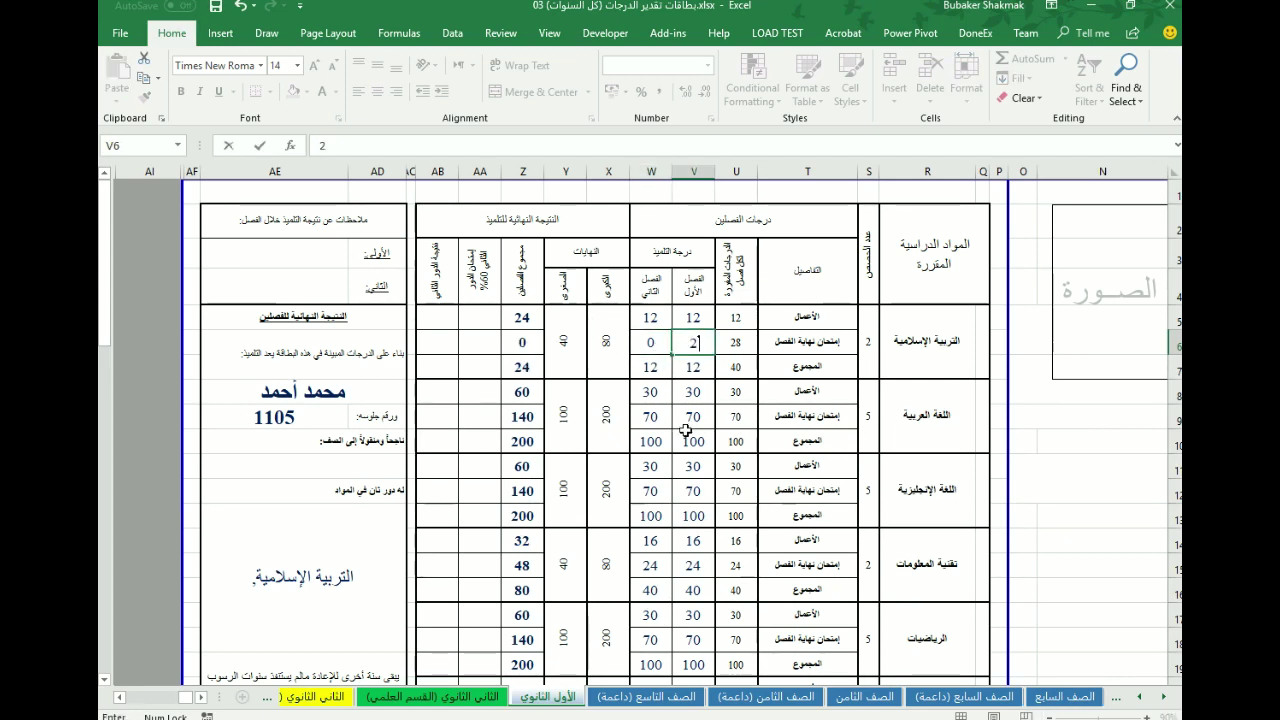
text(8)
key(Return)
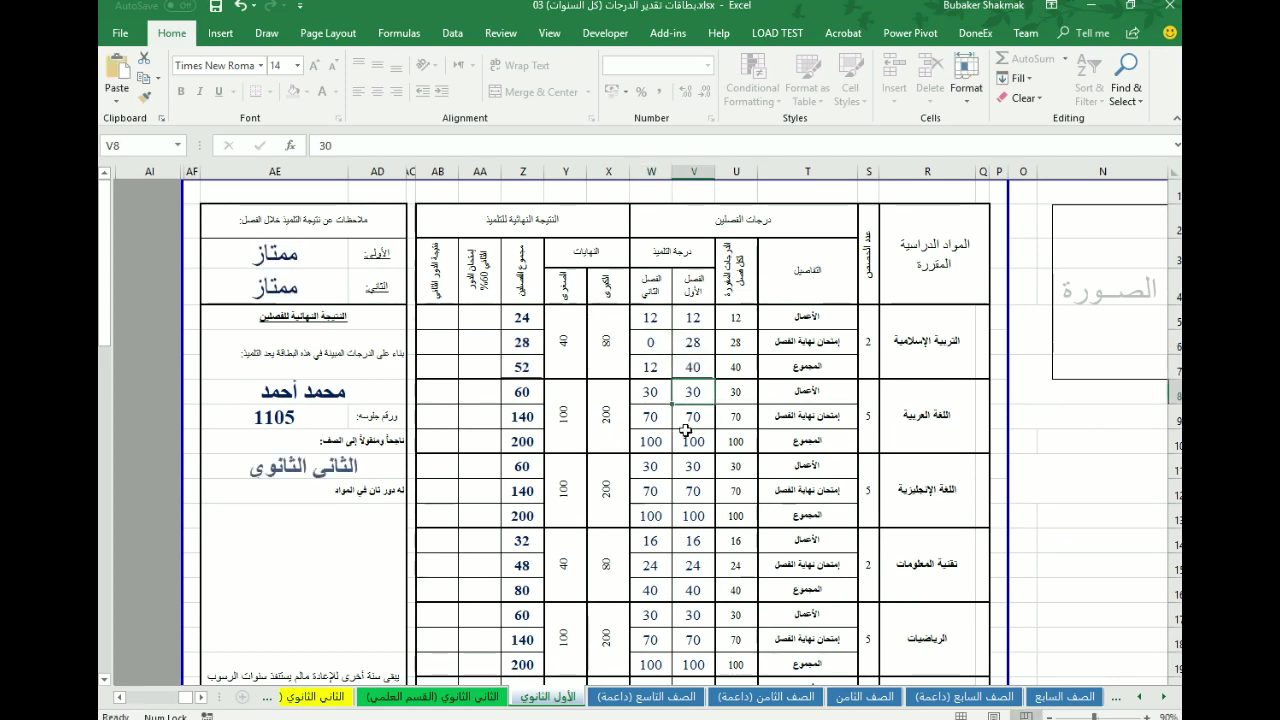
click(651, 342)
text(15)
click(694, 416)
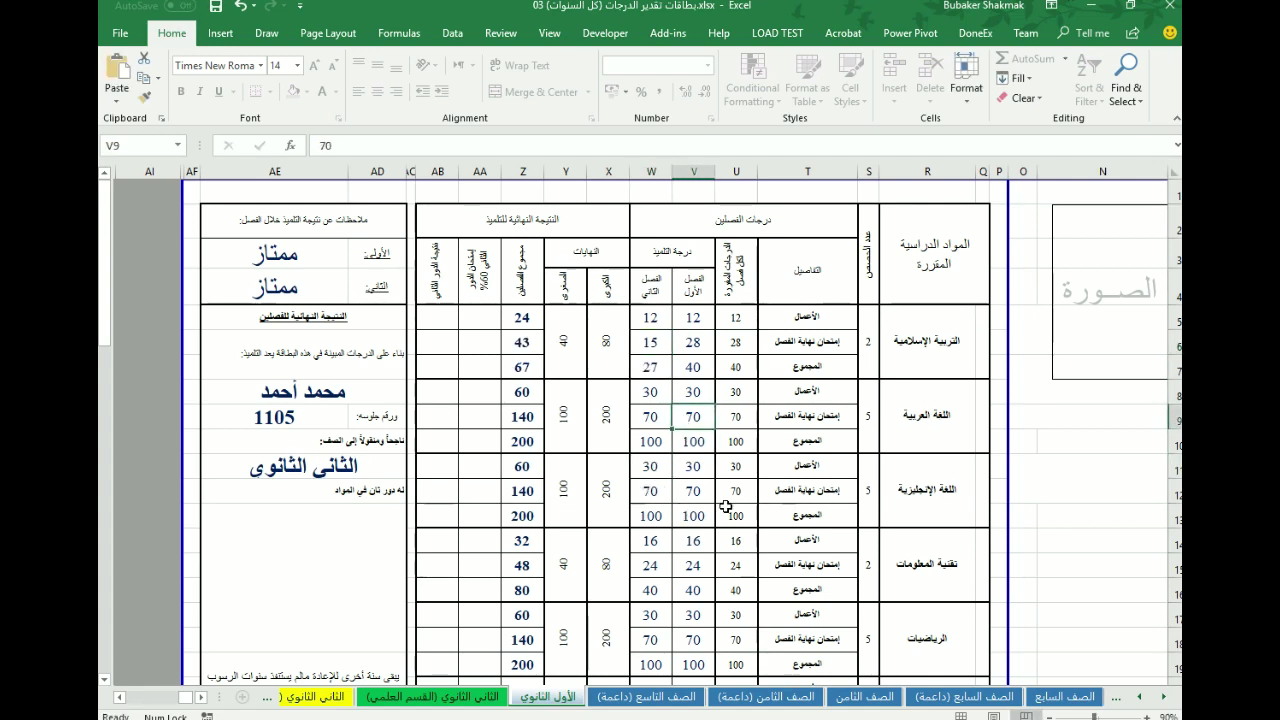
- Enter failing Arabic exam marks of 15 and 15, then raise the second-semester exam mark to 20
text(15)
key(Tab)
text(15)
key(Tab)
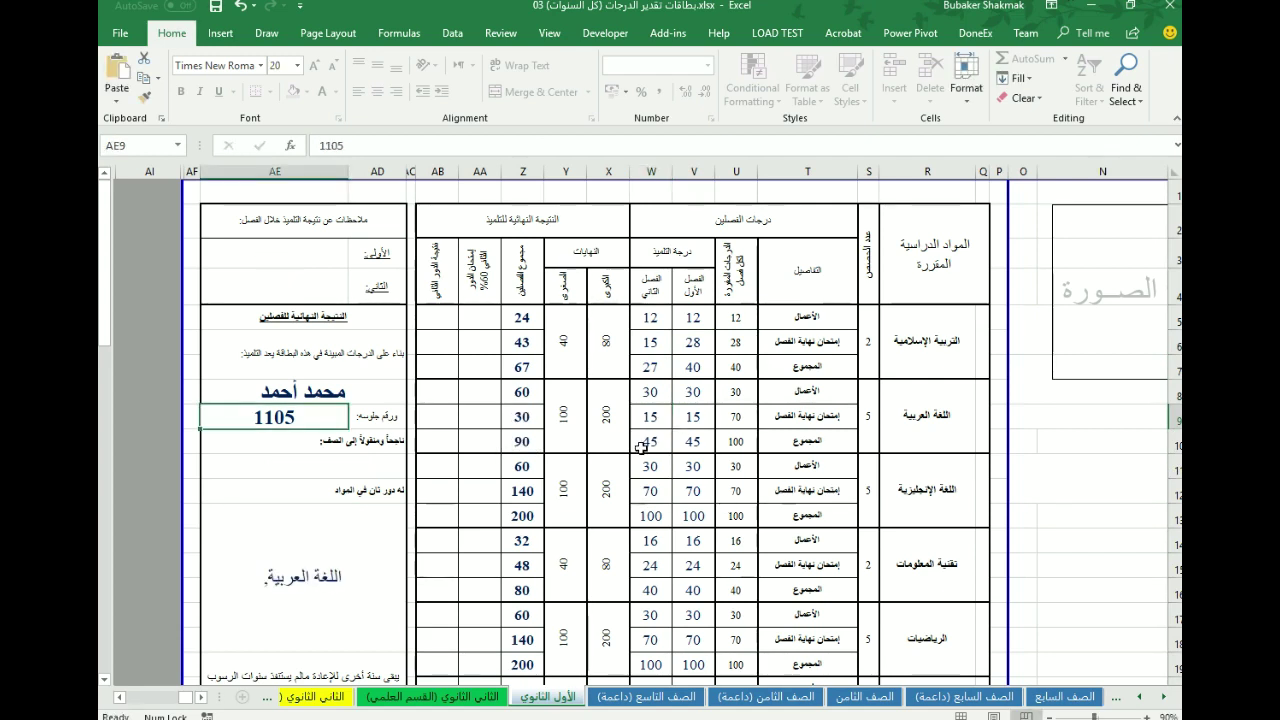
click(652, 416)
text(20)
key(ctrl+Return)
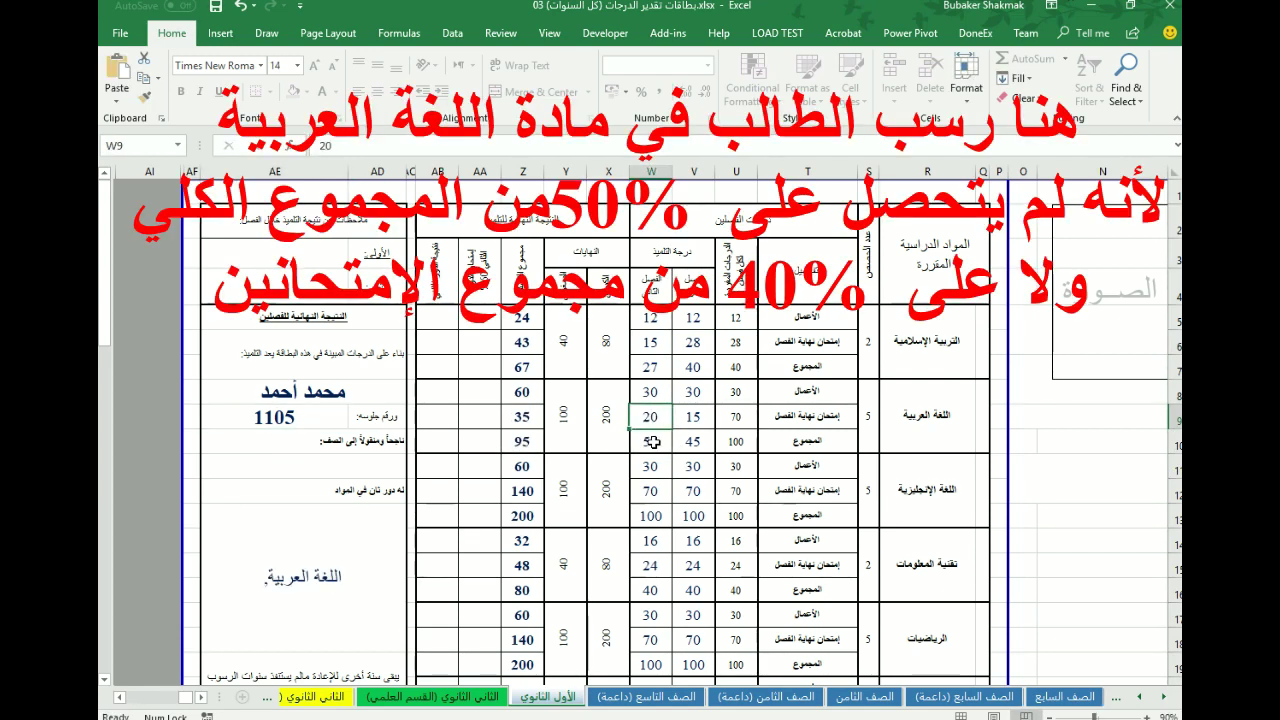
key(Up)
- Try Arabic coursework marks of 10 and 20 with exam marks of 15 and 10
text(10)
key(Return)
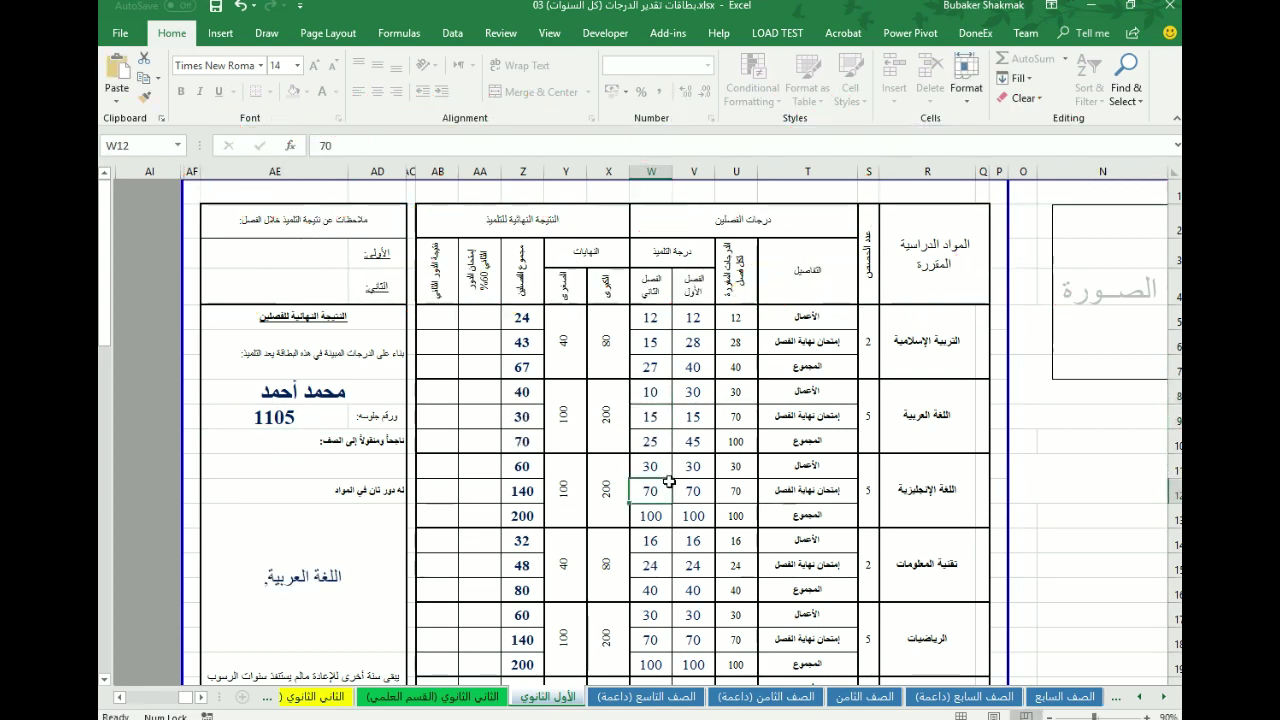
text(15)
key(ctrl+Return)
key(Up)
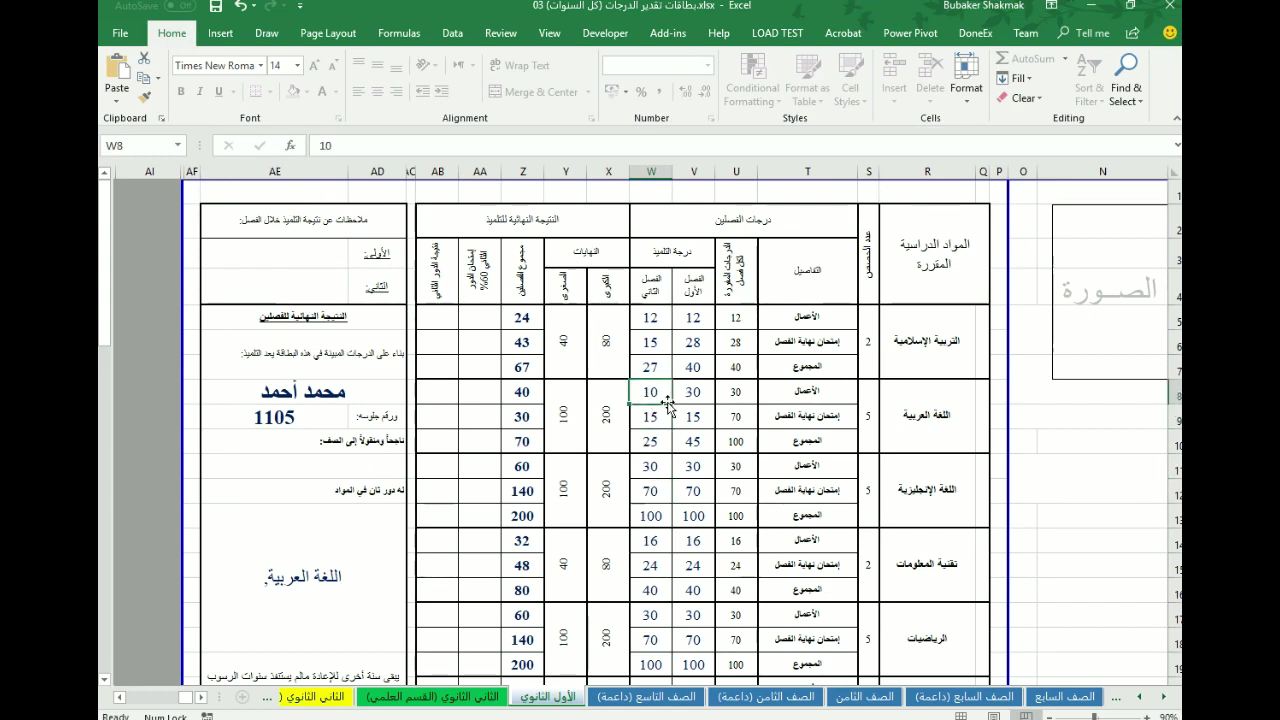
text(20)
key(Return)
text(10)
key(Up)
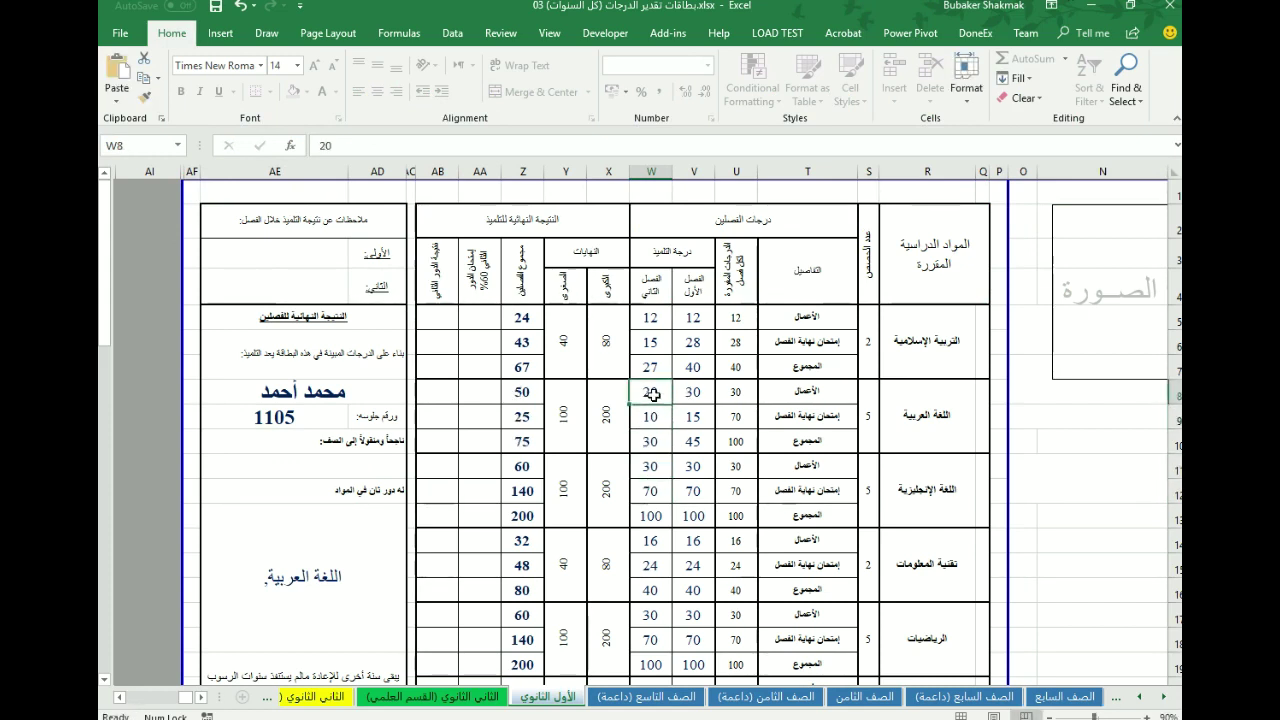
- Correct the Arabic coursework mark to 30 and set the first-semester exam mark to 20
text(4)
key(BackSpace)
text(30)
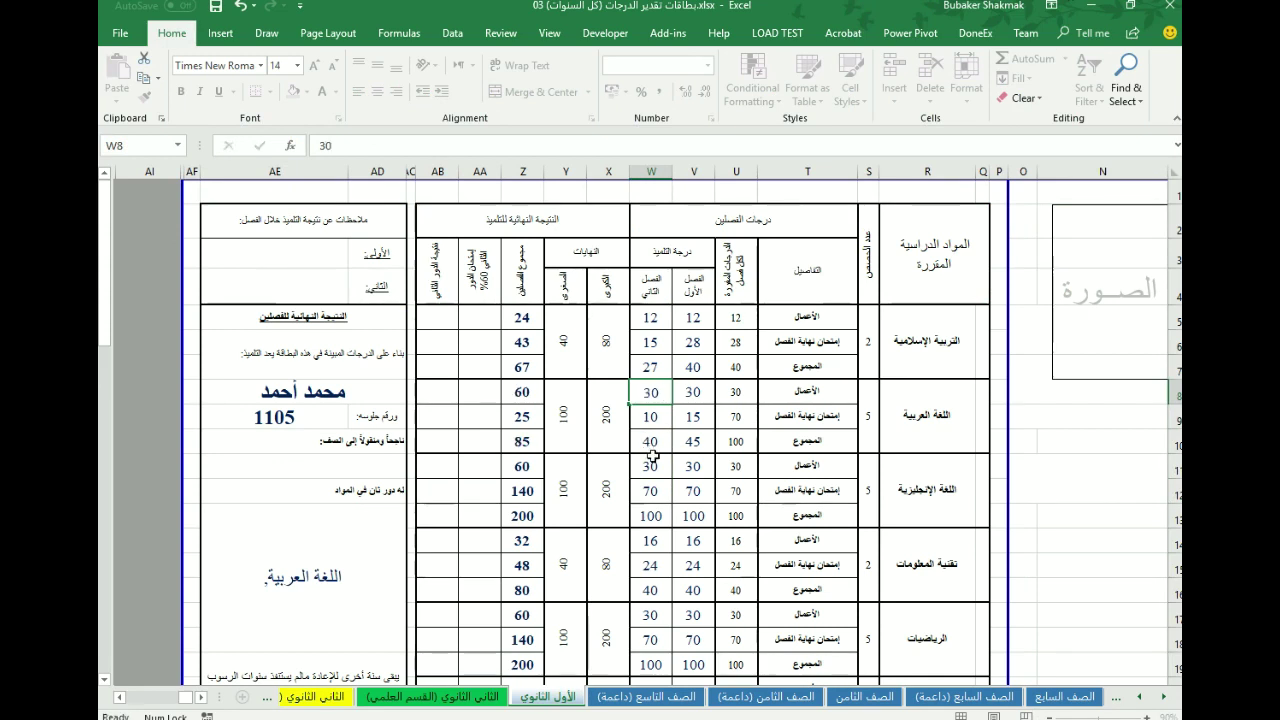
key(ctrl+Return)
click(690, 416)
text(20)
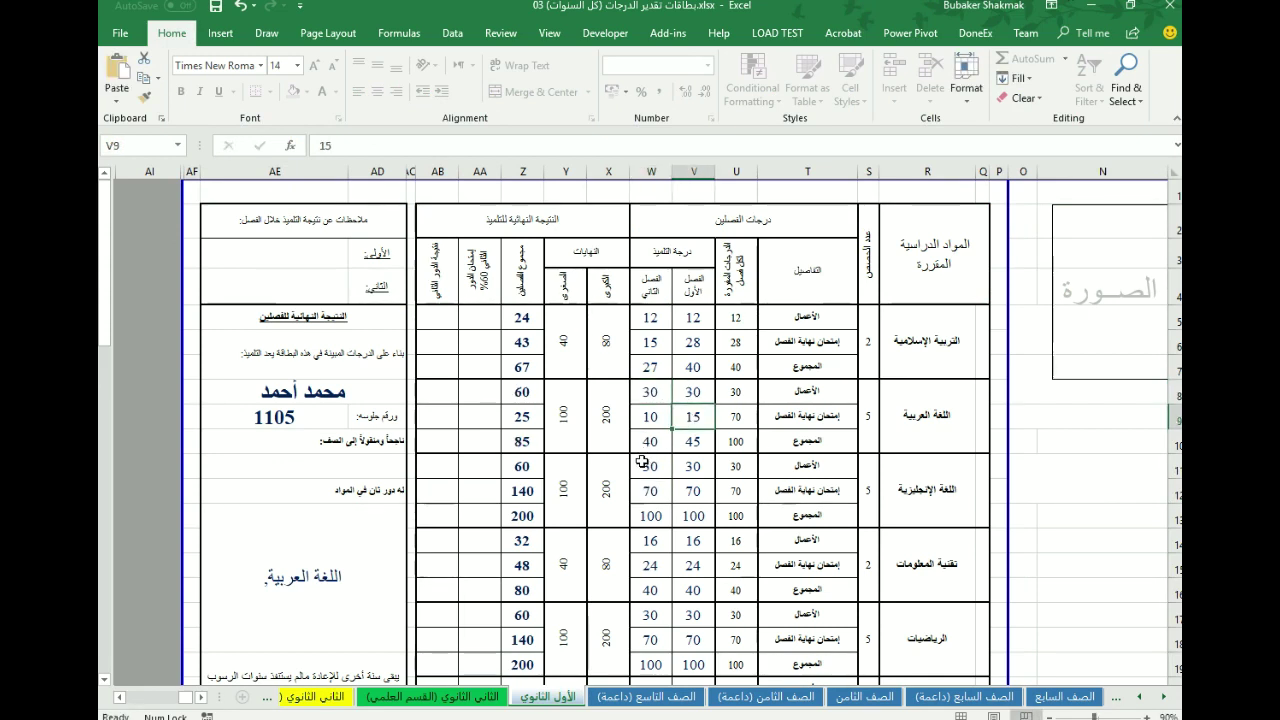
key(ctrl+Return)
- Change the first-semester Arabic exam mark to 40, bringing the Arabic total to 110
click(650, 466)
key(Up)
key(Up)
key(Right)
text(3)
key(BackSpace)
text(40)
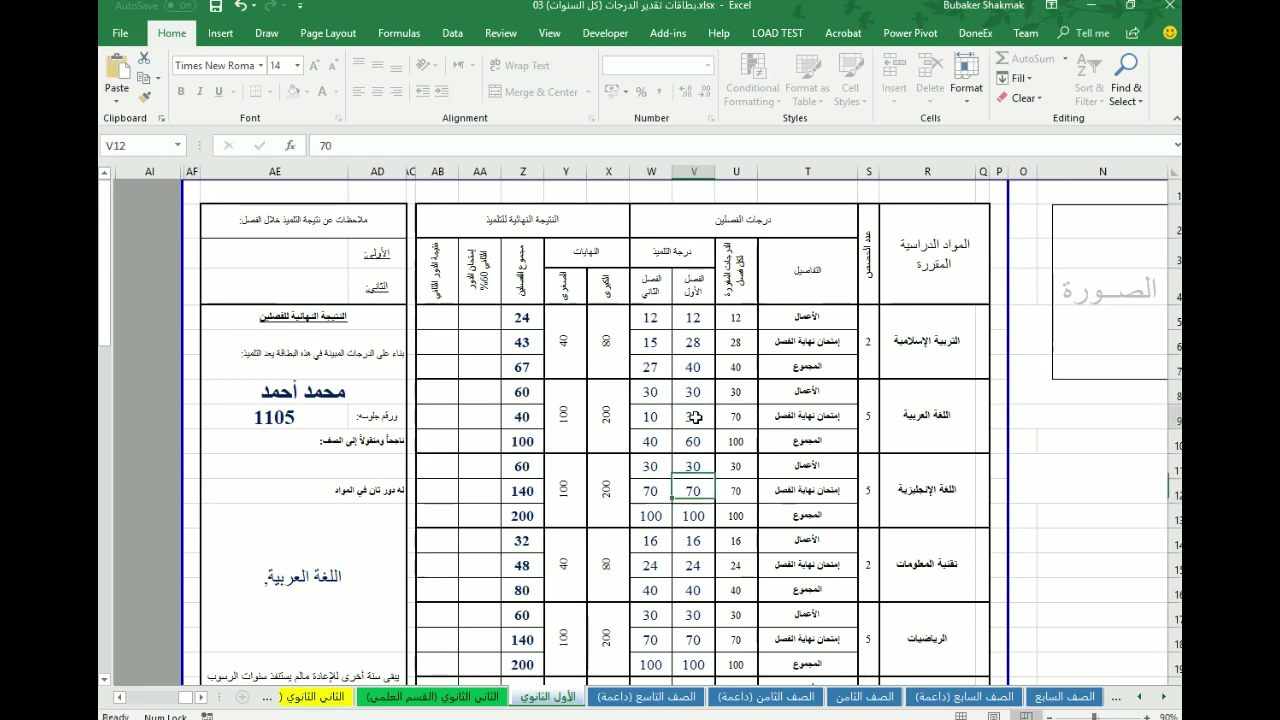
click(685, 467)
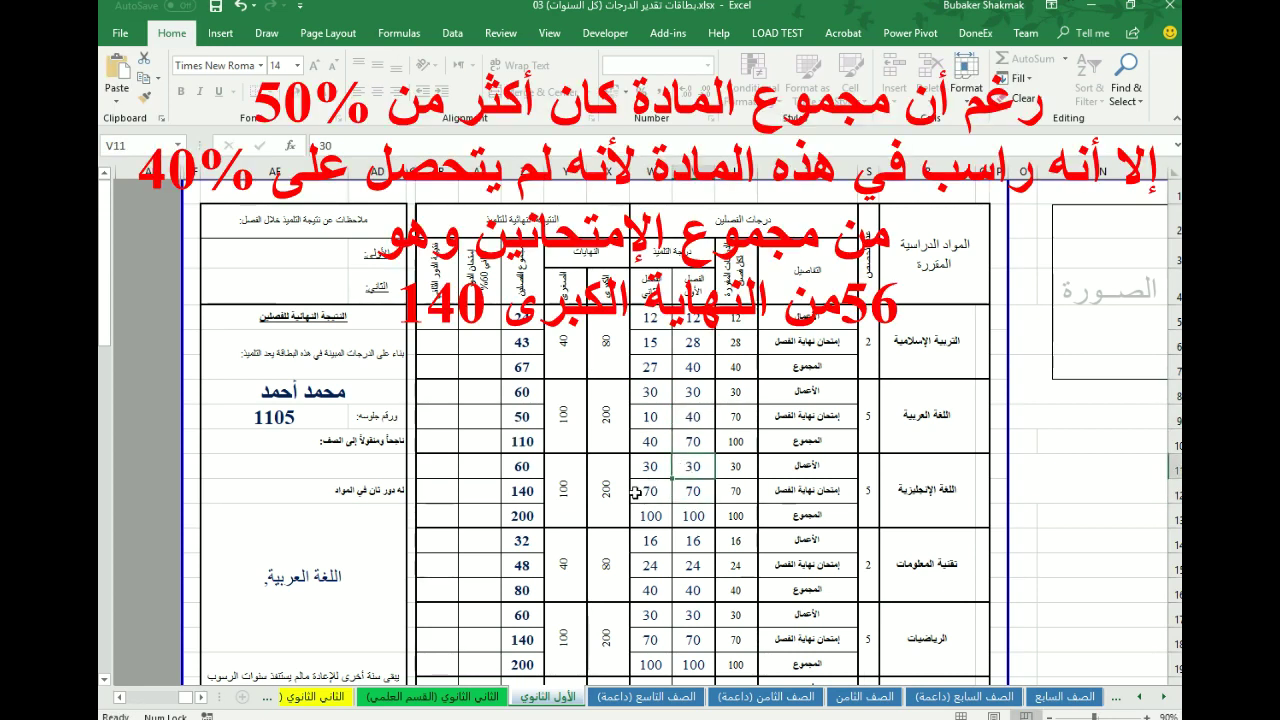
click(690, 420)
key(Left)
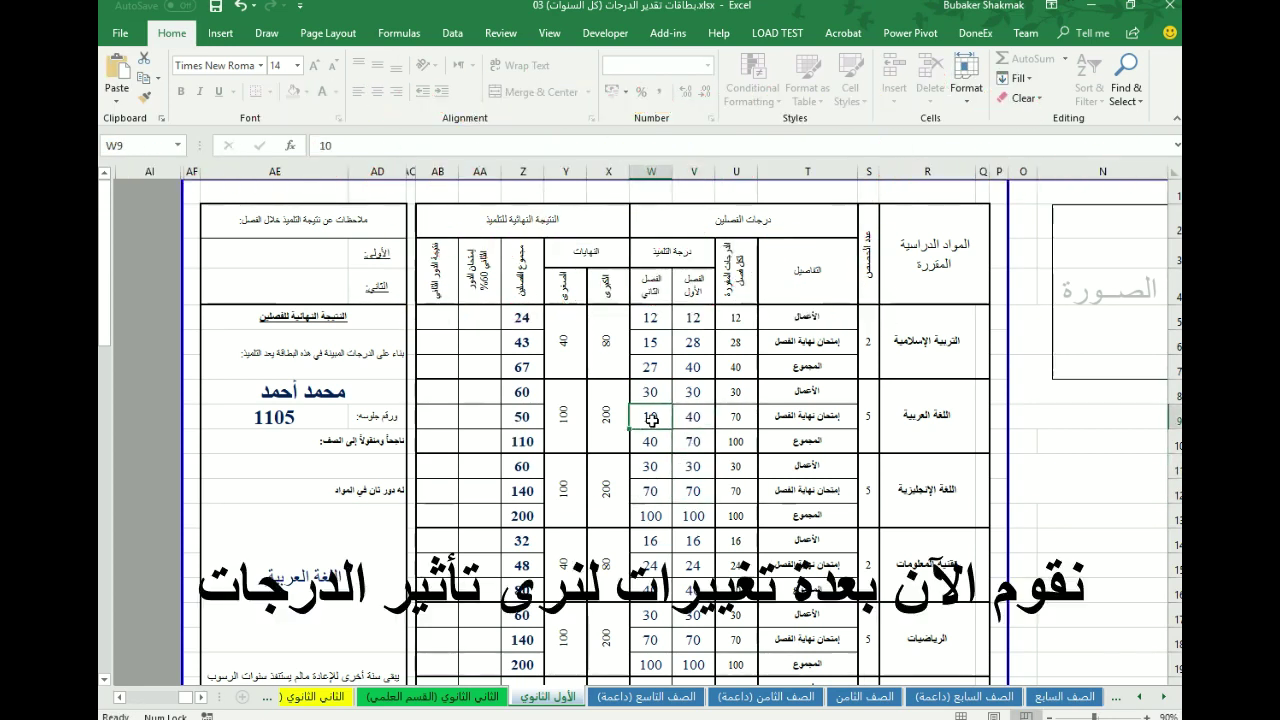
- Try Arabic exam marks of 15 and then 20
text(15)
click(650, 468)
key(Up)
key(Up)
text(20)
click(650, 468)
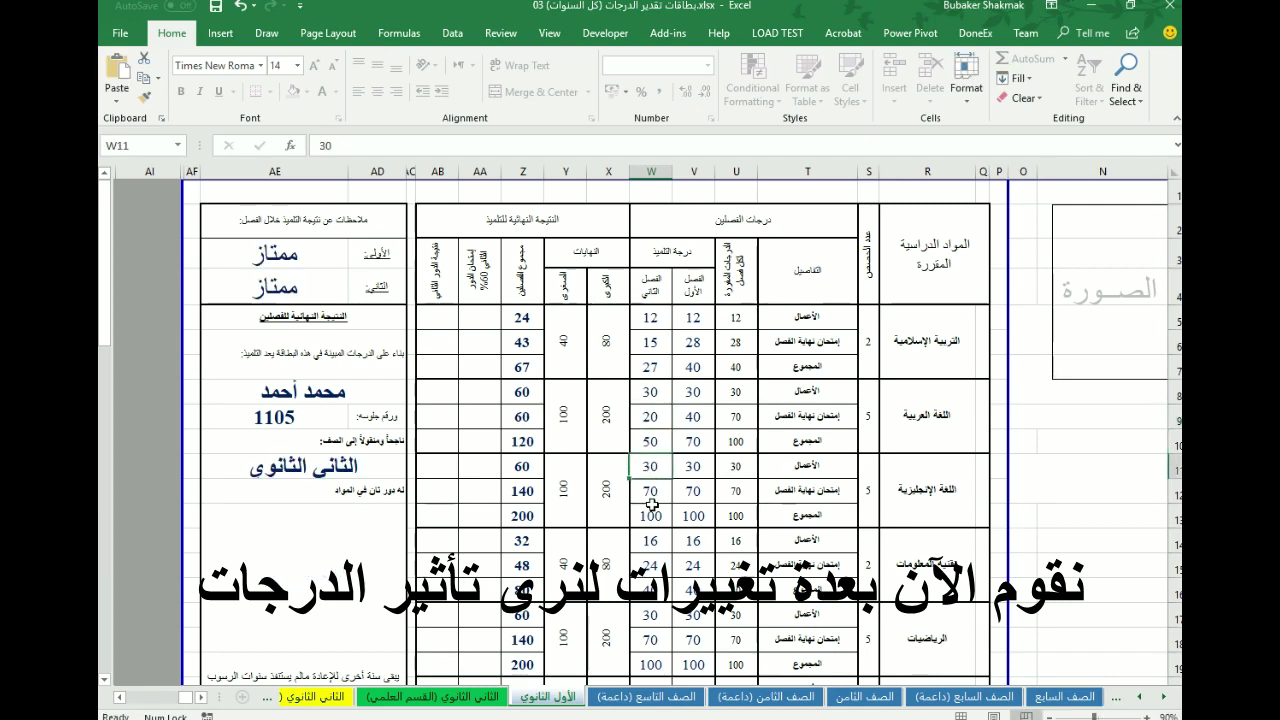
key(Up)
key(Up)
key(Right)
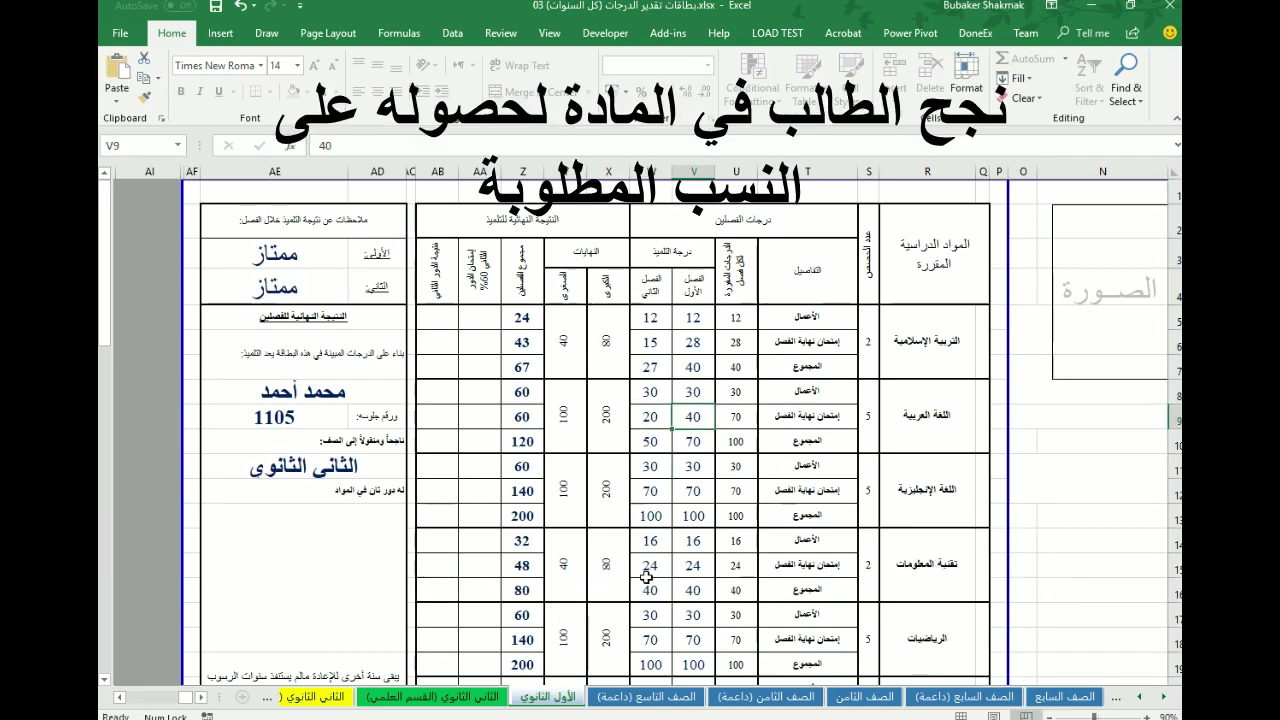
- Enter Arabic exam marks of 45 and 16 and a coursework mark of 15
text(45)
key(Left)
text(16)
click(650, 466)
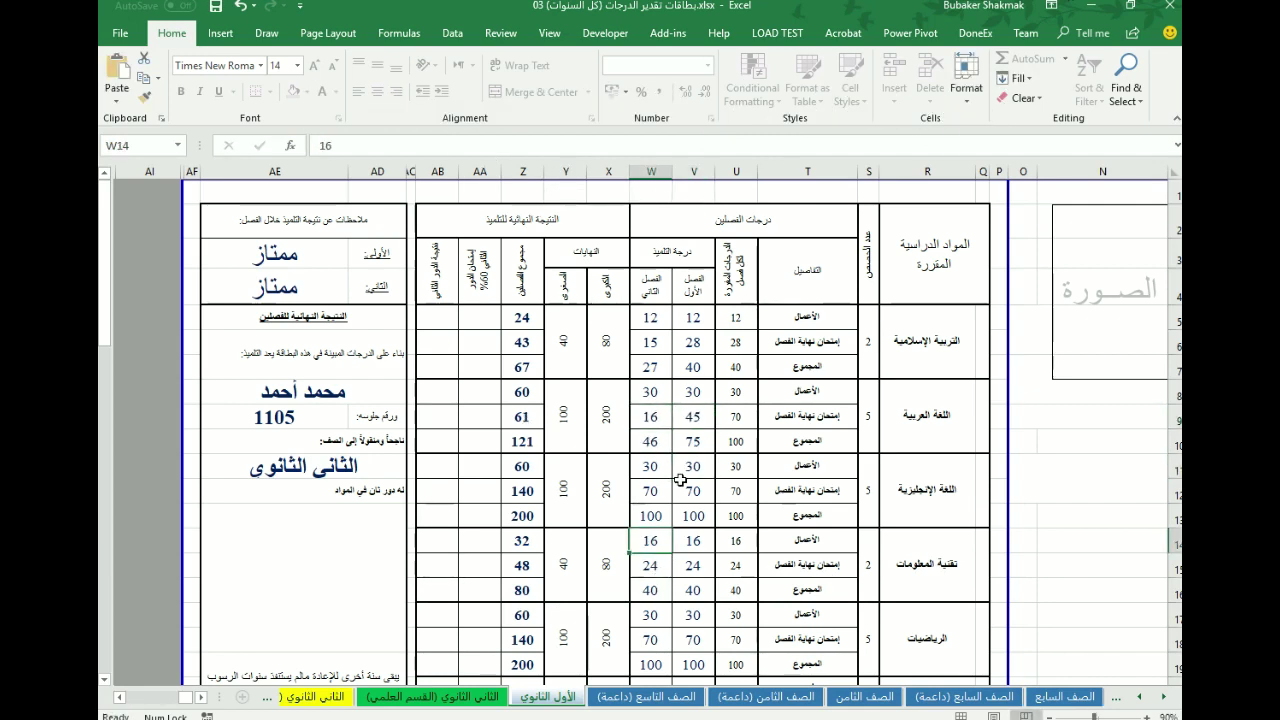
key(Up)
key(Up)
key(Up)
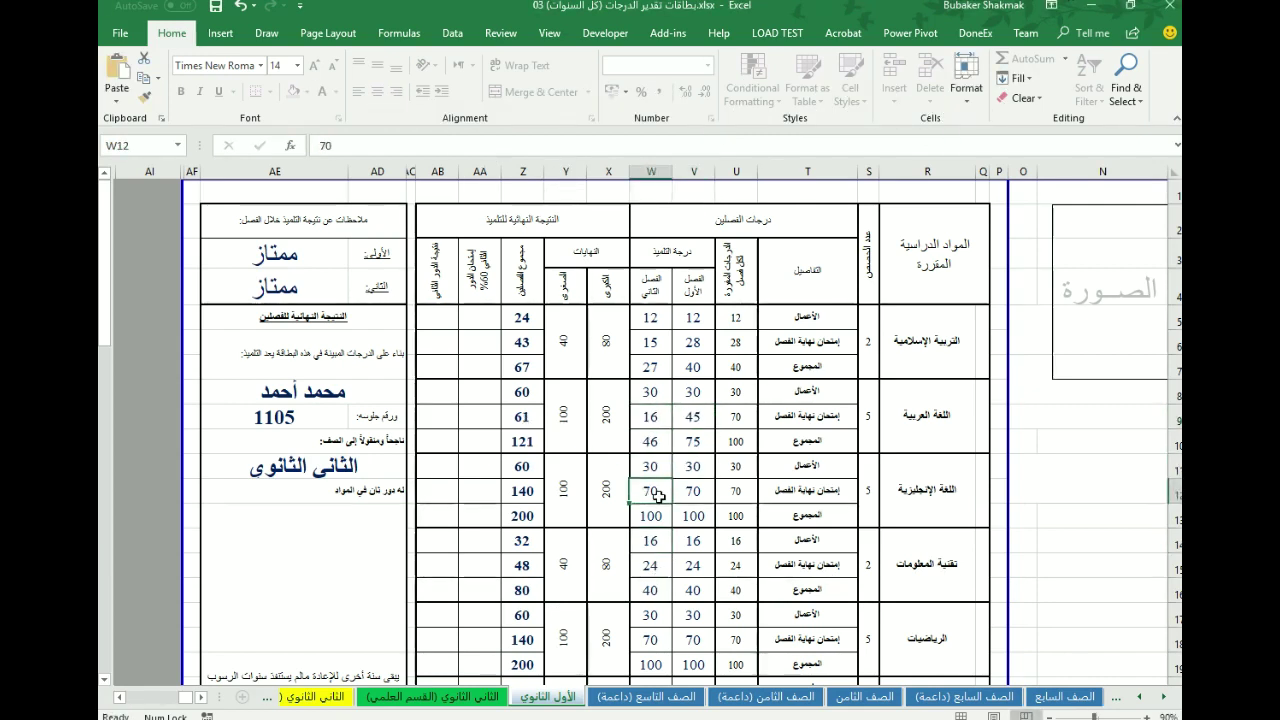
text(15)
key(Return)
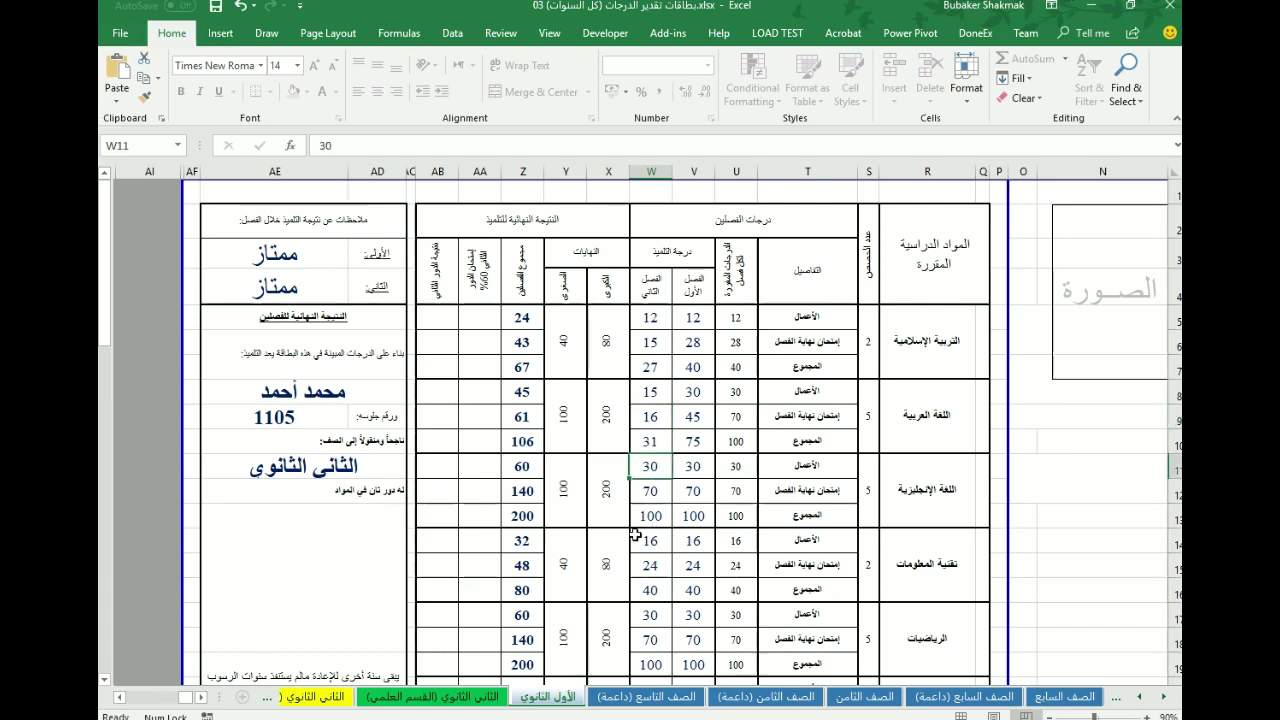
- Finalize Arabic with coursework 30 and second-term exam mark 11, totalling 116
text(10)
key(ctrl+Return)
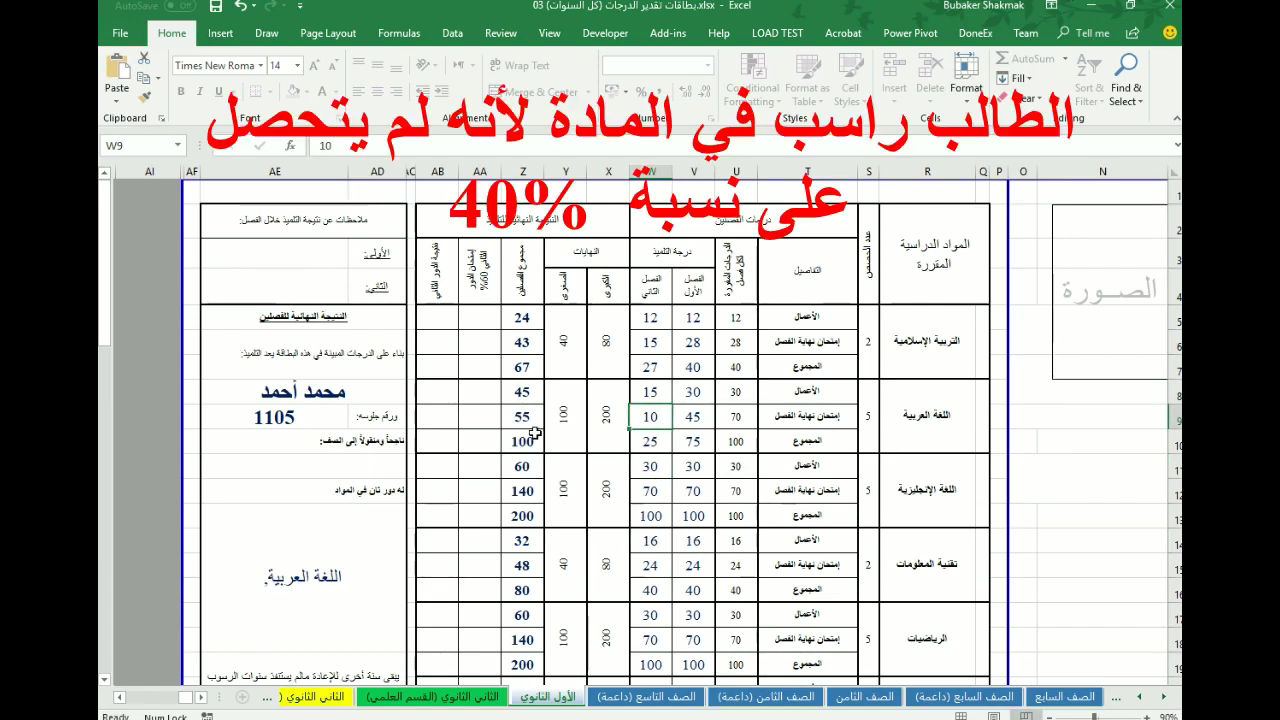
click(650, 392)
text(30)
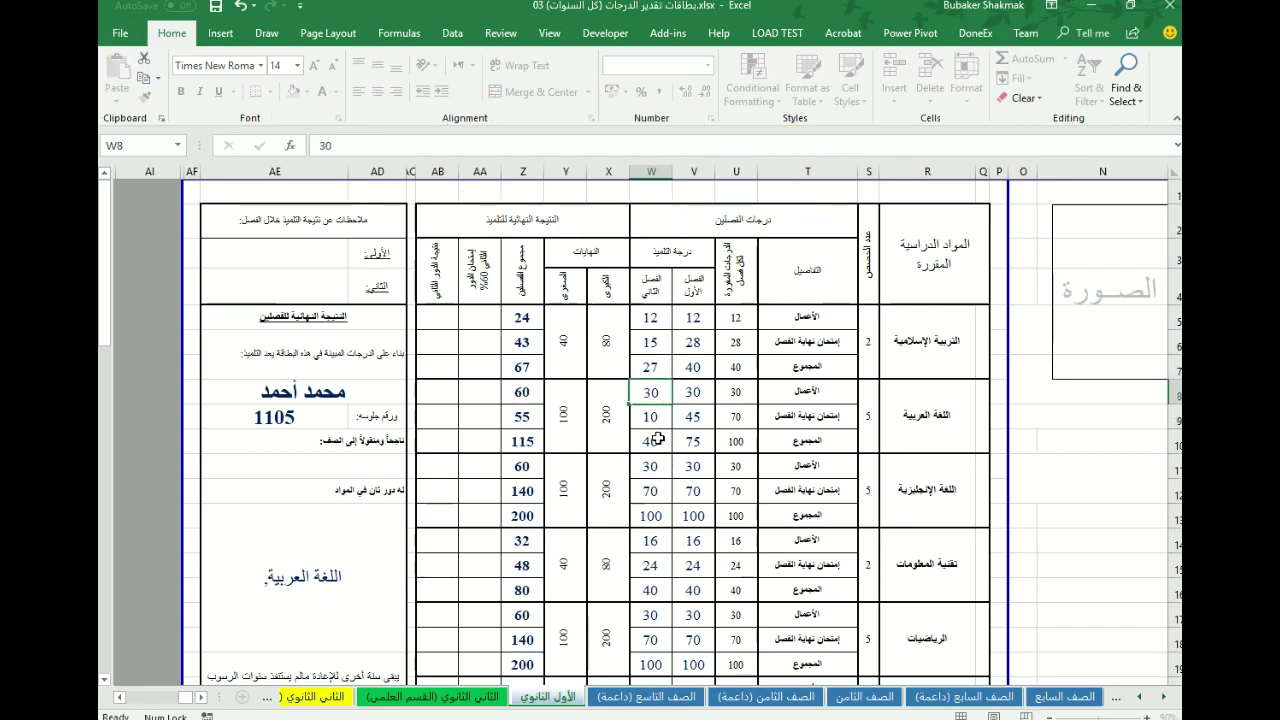
key(ctrl+Return)
click(660, 418)
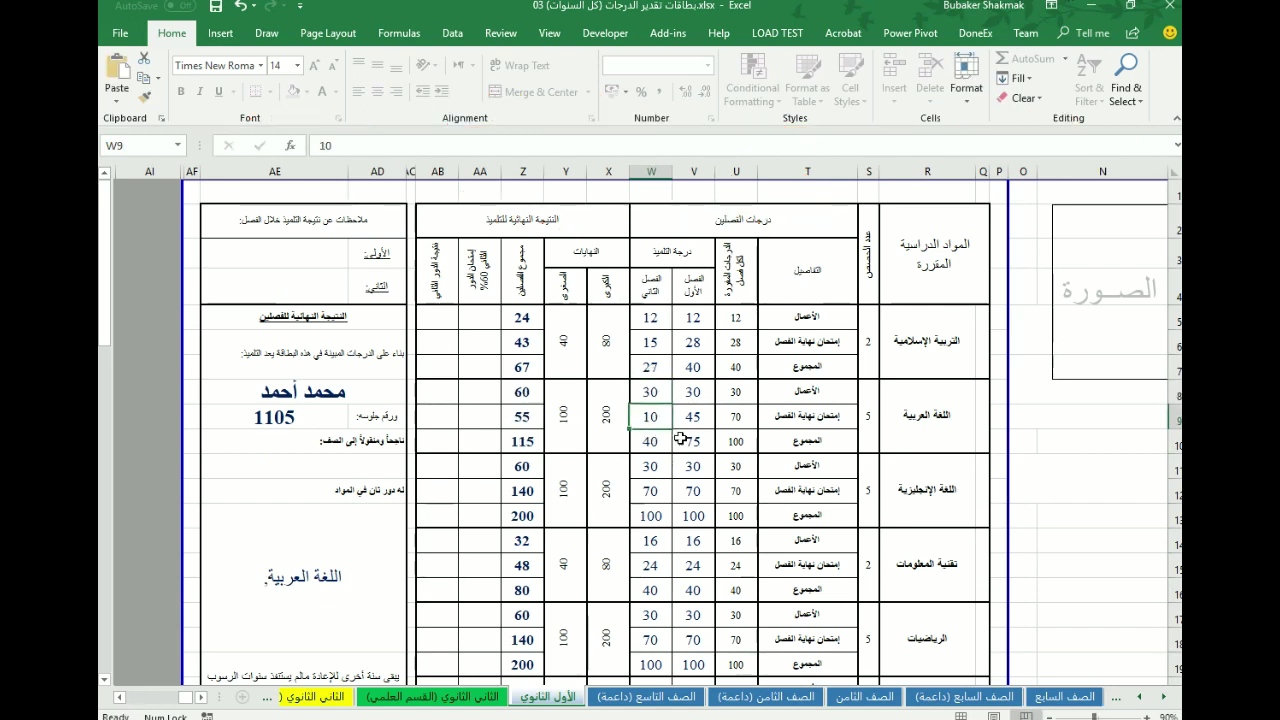
text(11)
key(Return)
- Enter English coursework marks of 15 and 15, then 30
text(15)
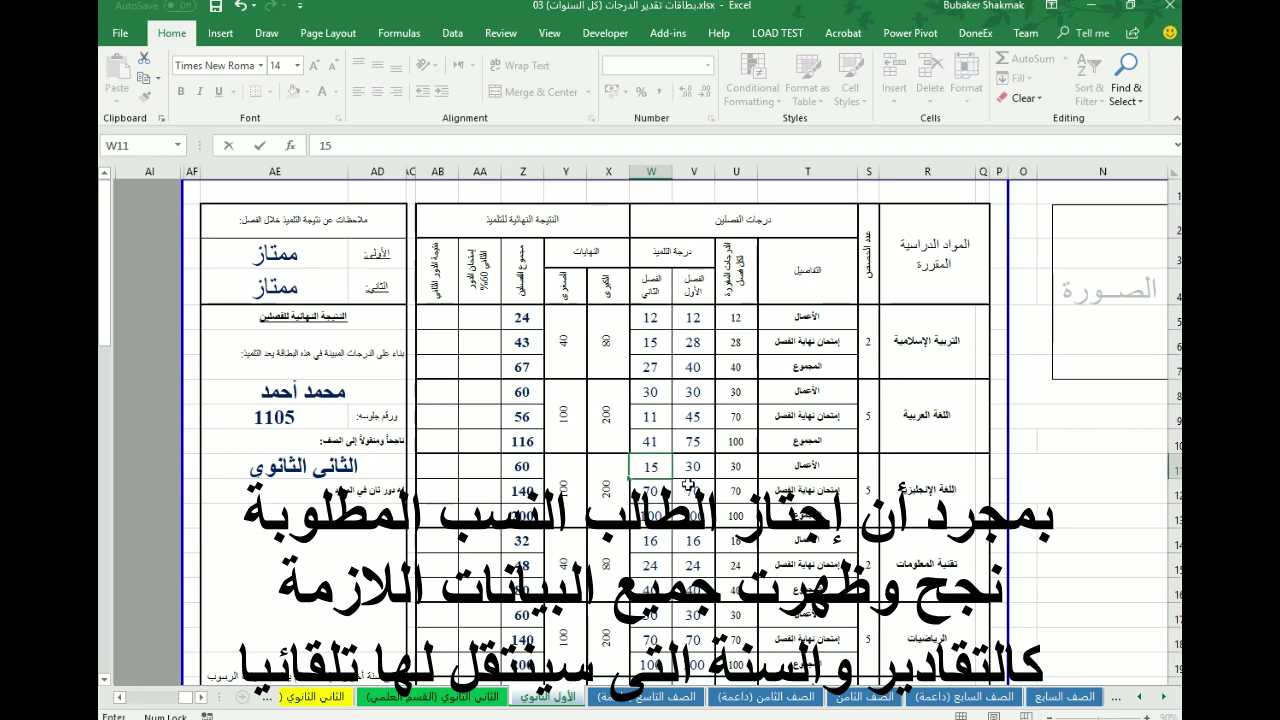
click(693, 466)
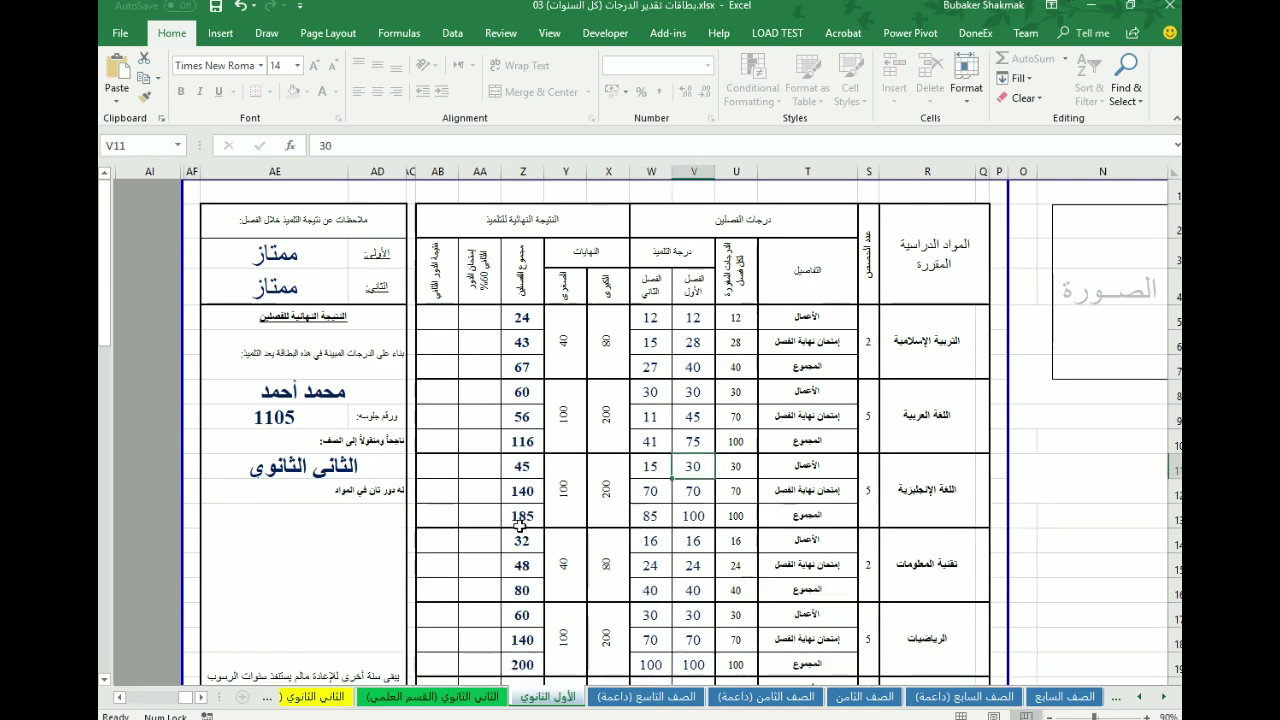
text(15)
key(Return)
text(30)
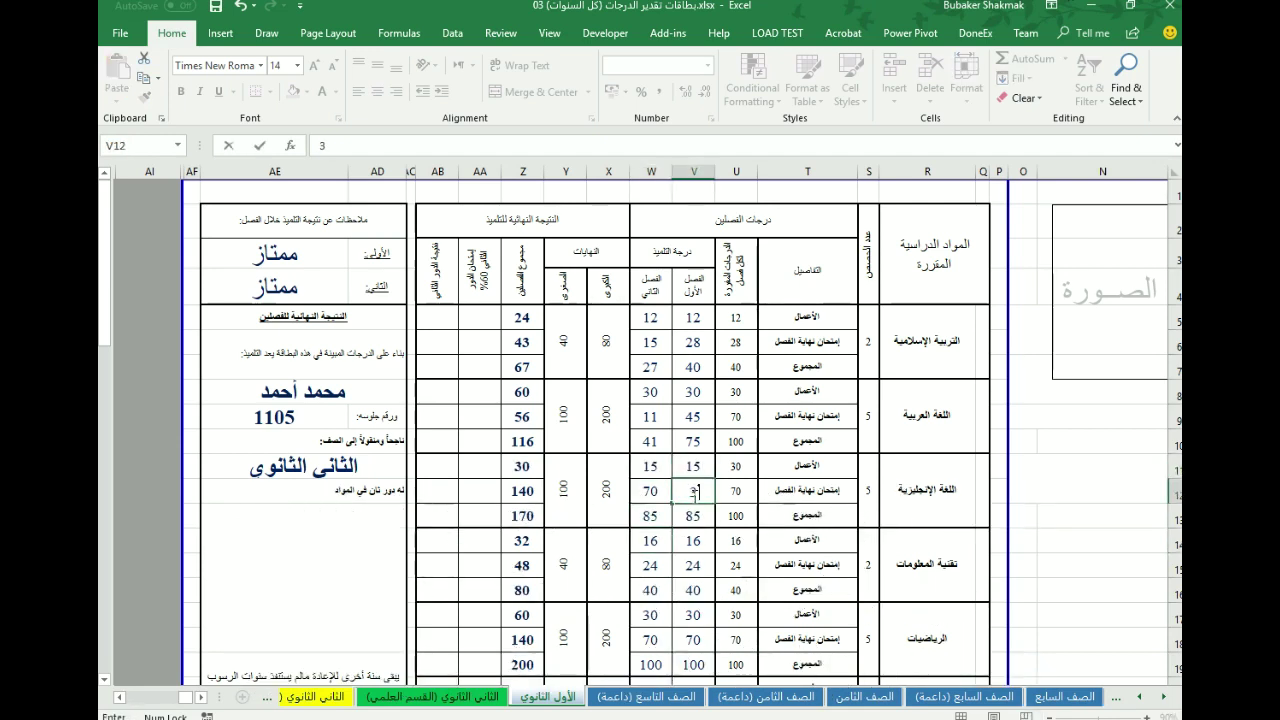
- Set IT coursework marks to 8 and IT exam marks to 12 in both semesters
click(651, 541)
text(8)
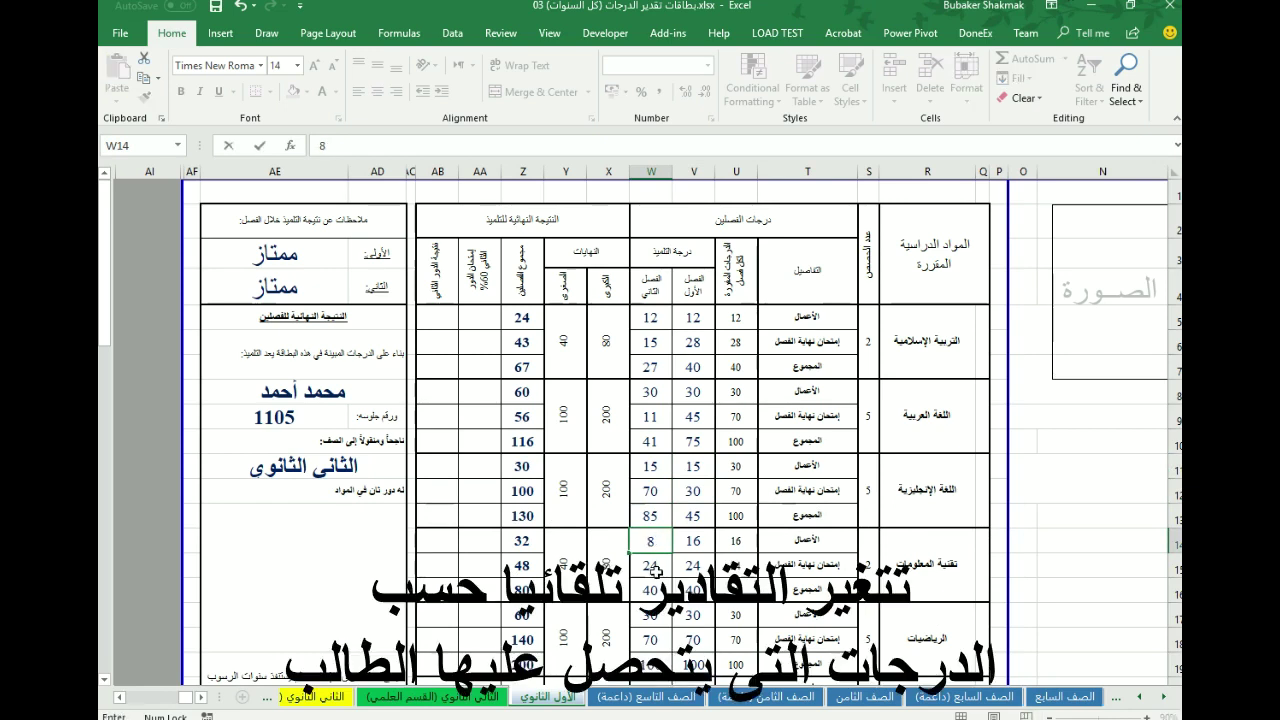
click(693, 541)
text(8)
key(Return)
text(12)
key(ctrl+Return)
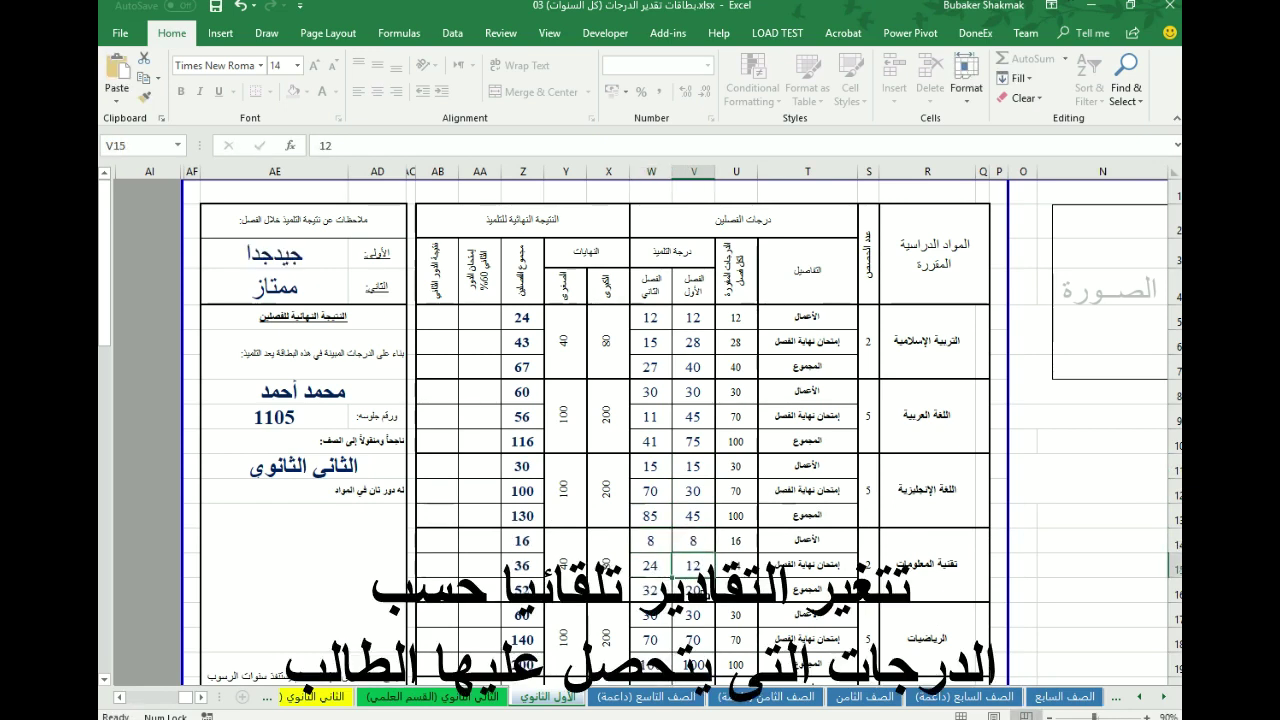
click(648, 566)
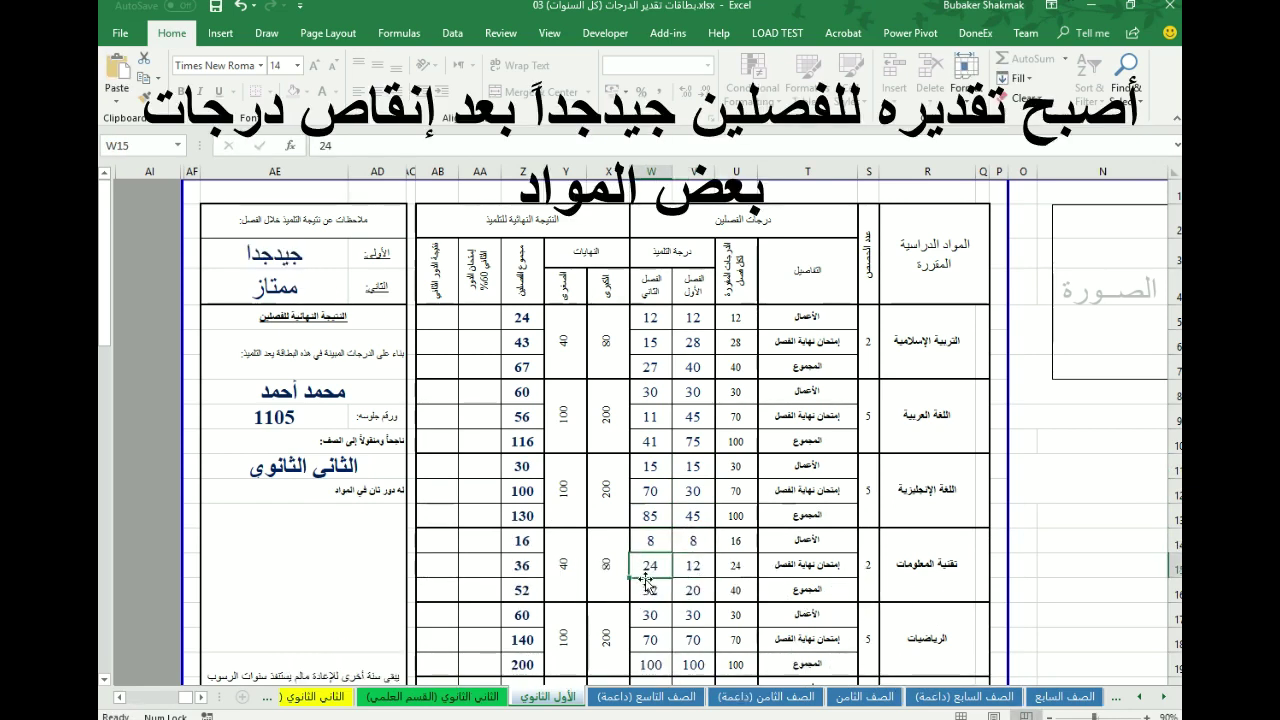
text(12)
key(ctrl+Return)
- Enter a physics coursework mark of 12 and set the mathematics exam mark to 35
scroll(690, 610, down, 2)
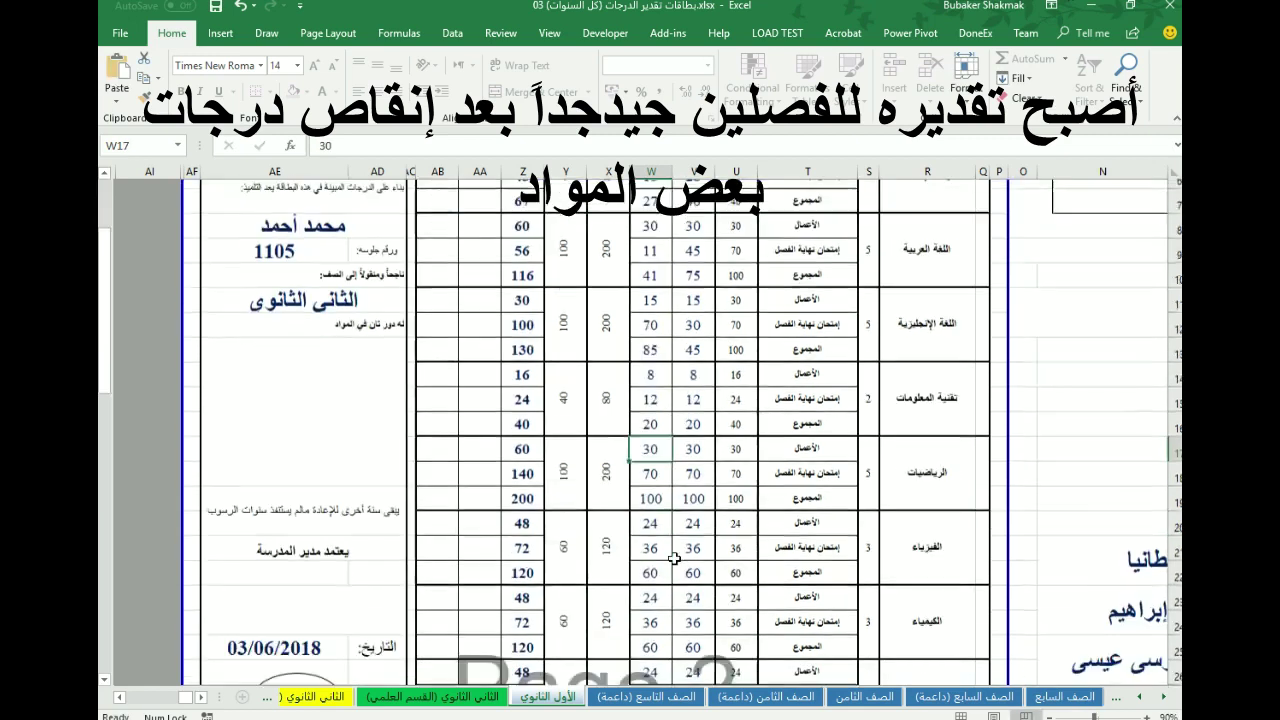
click(651, 514)
text(12)
click(703, 522)
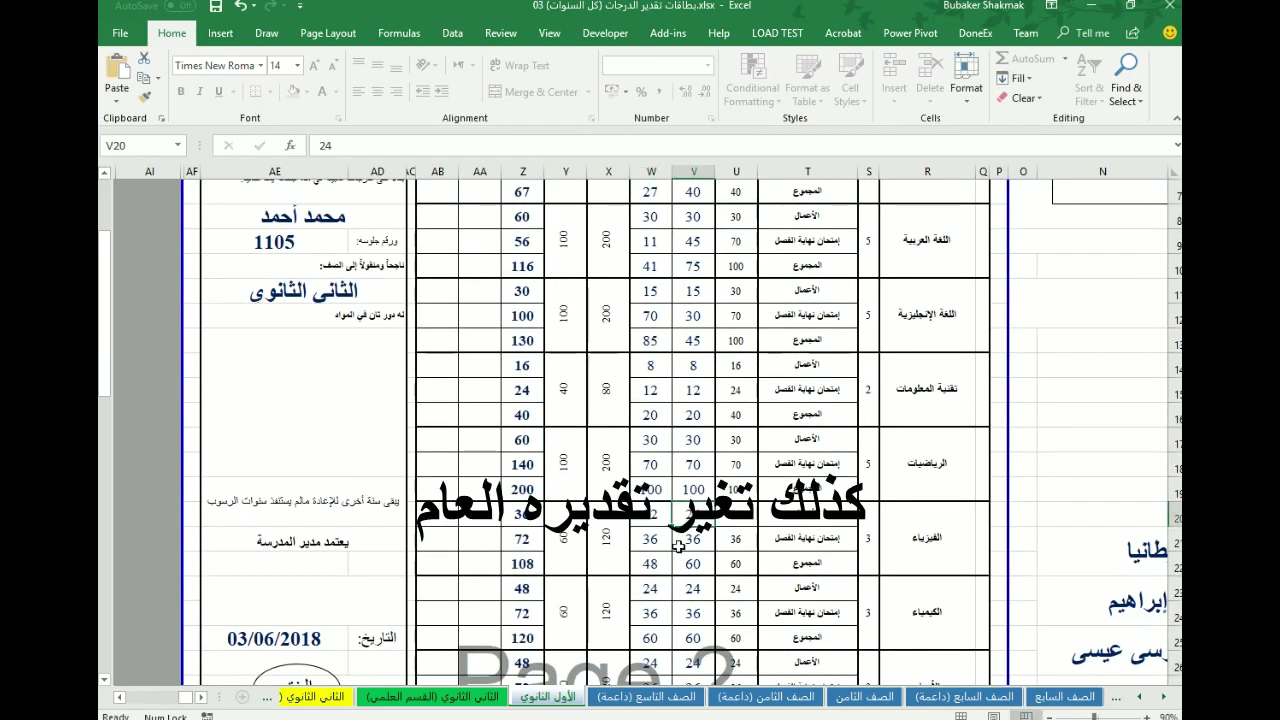
scroll(680, 560, down, 6)
scroll(632, 600, up, 8)
scroll(632, 600, down, 3)
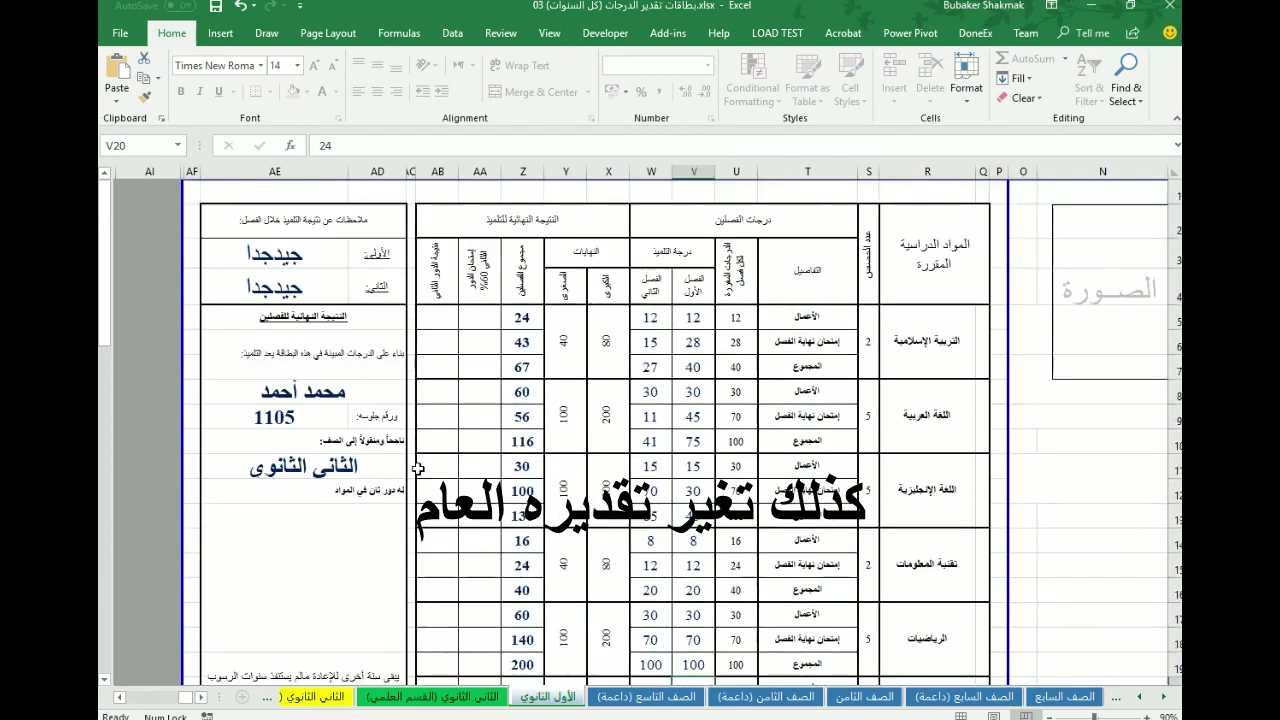
click(651, 378)
text(15)
click(651, 389)
text(35)
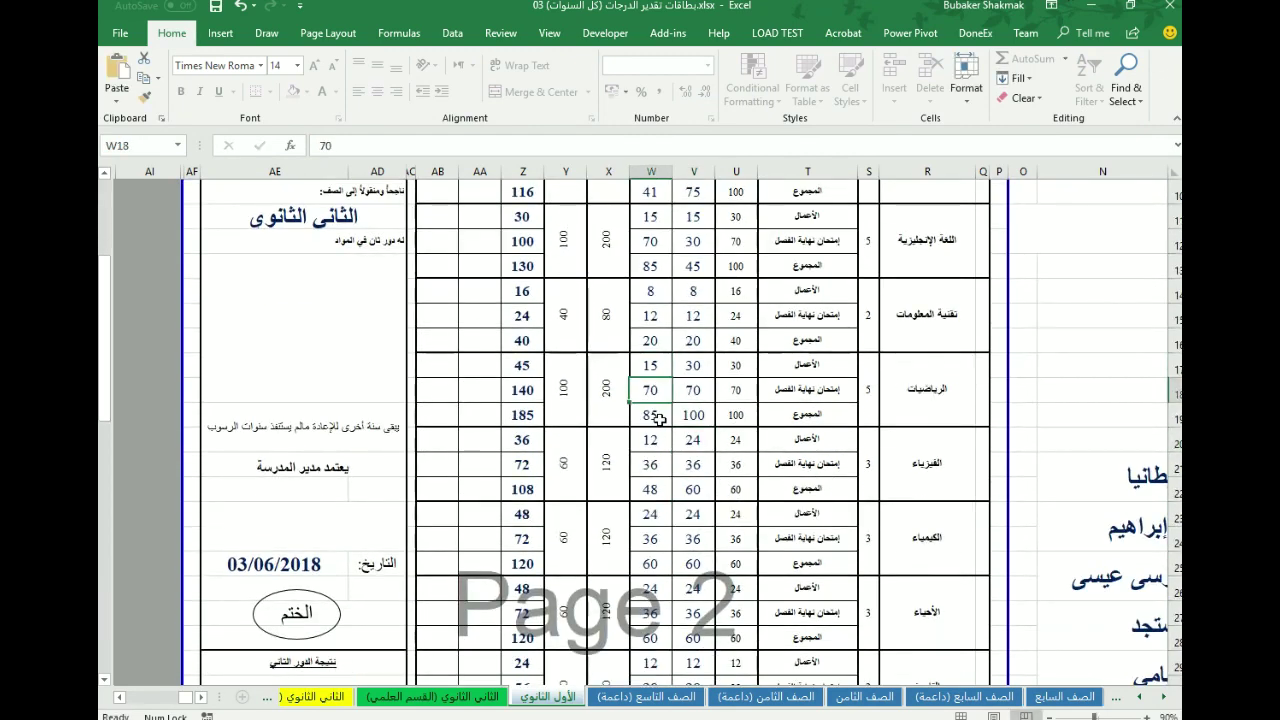
key(ctrl+Return)
- Set the first-semester mathematics exam mark to 35
scroll(500, 400, up, 3)
scroll(400, 400, down, 15)
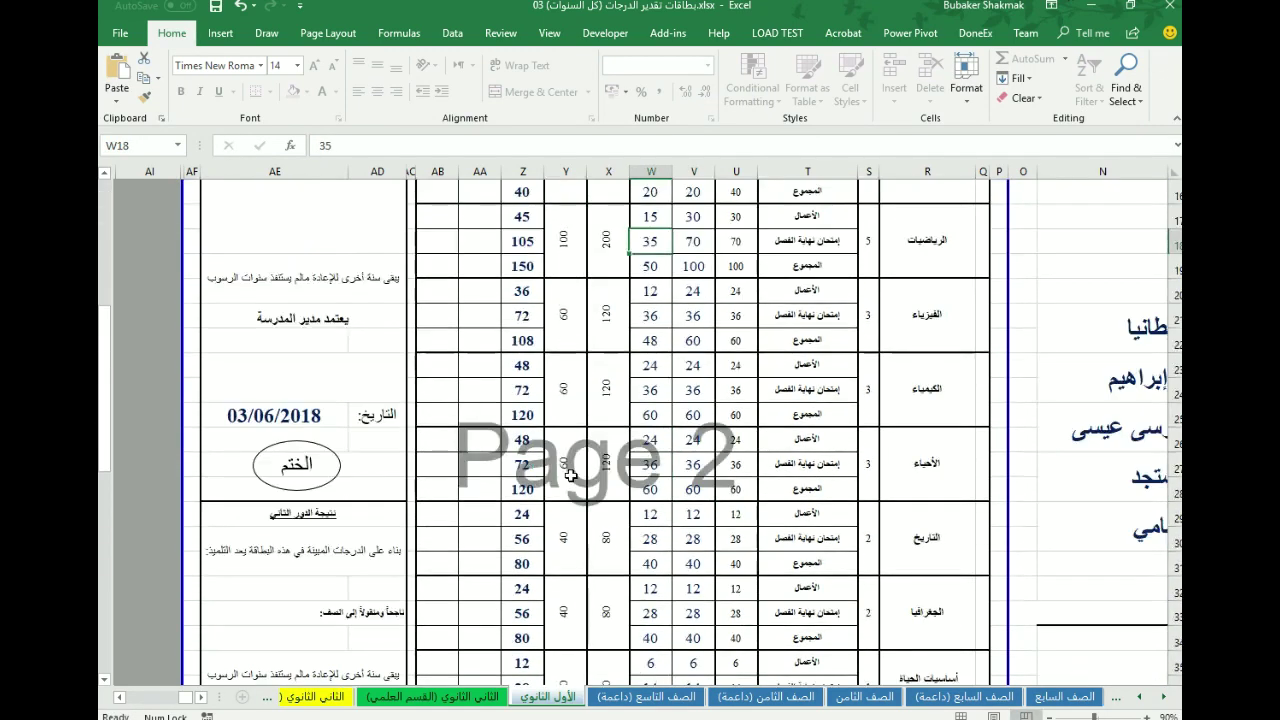
scroll(650, 540, up, 12)
click(693, 551)
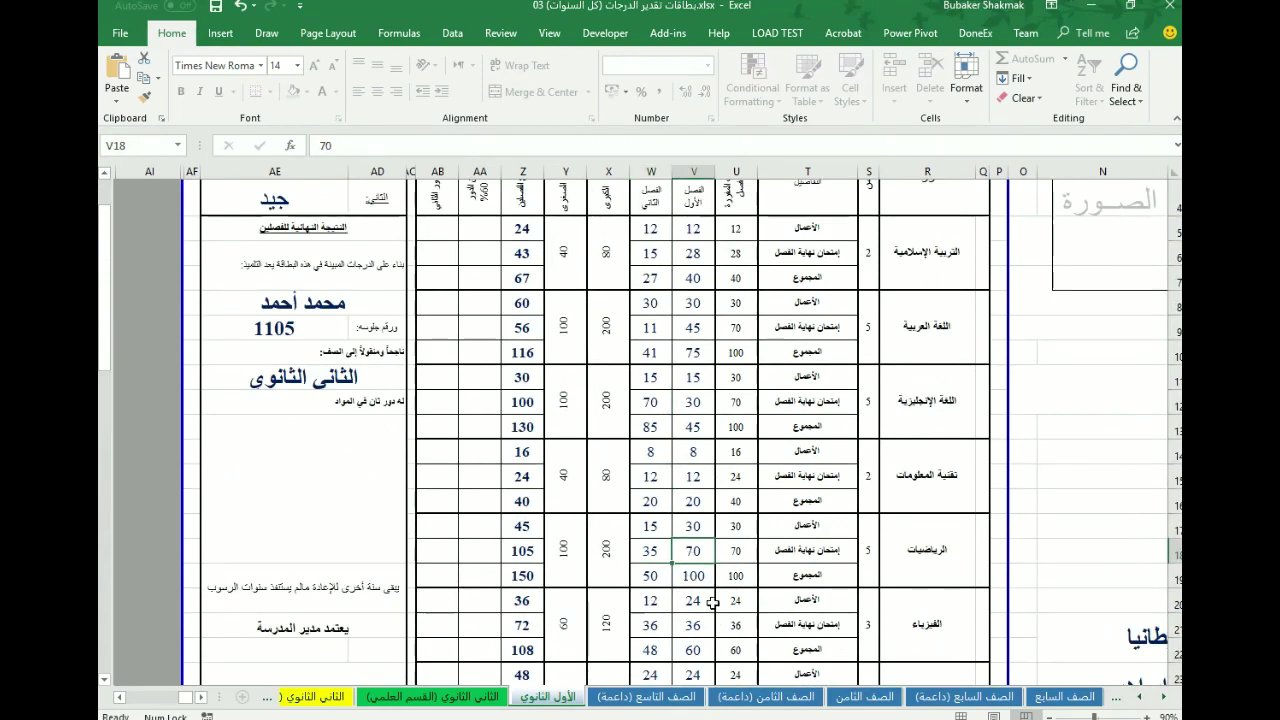
text(35)
key(ctrl+Return)
- Lower the first-semester physics and chemistry exam marks to 18 each
scroll(670, 511, up, 1)
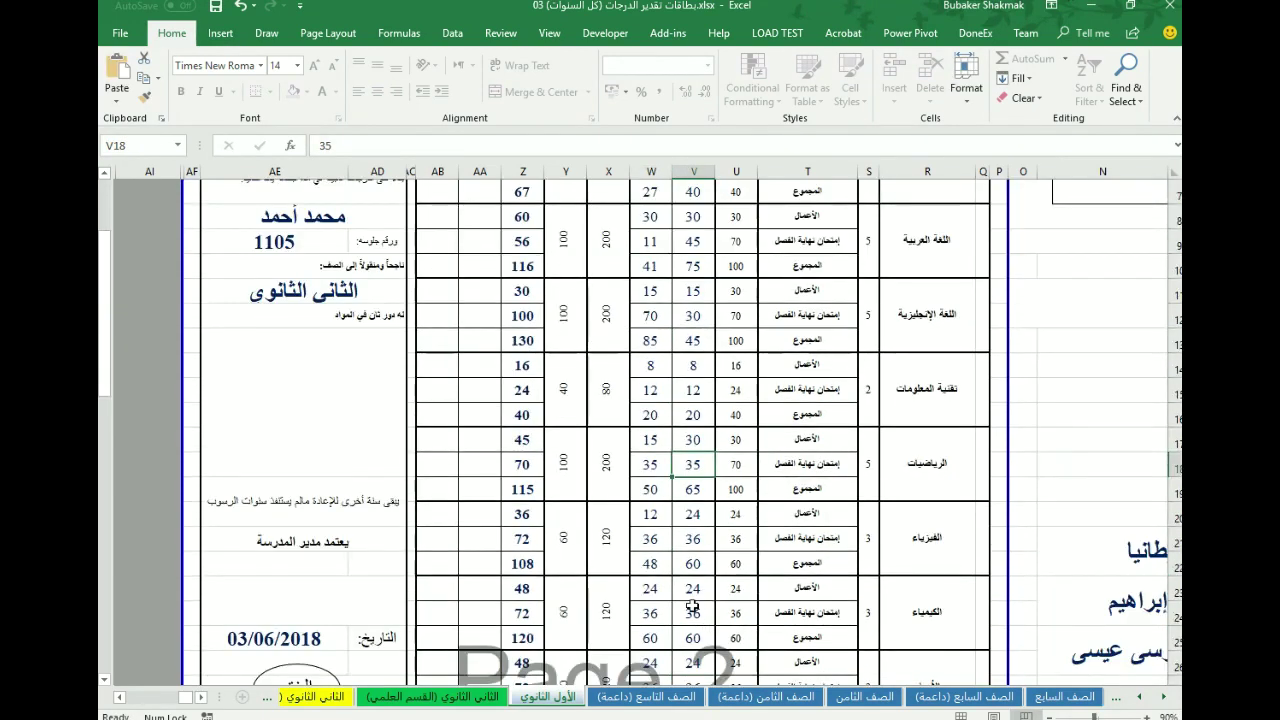
click(690, 540)
text(18)
key(Return)
scroll(684, 568, down, 3)
scroll(684, 568, up, 5)
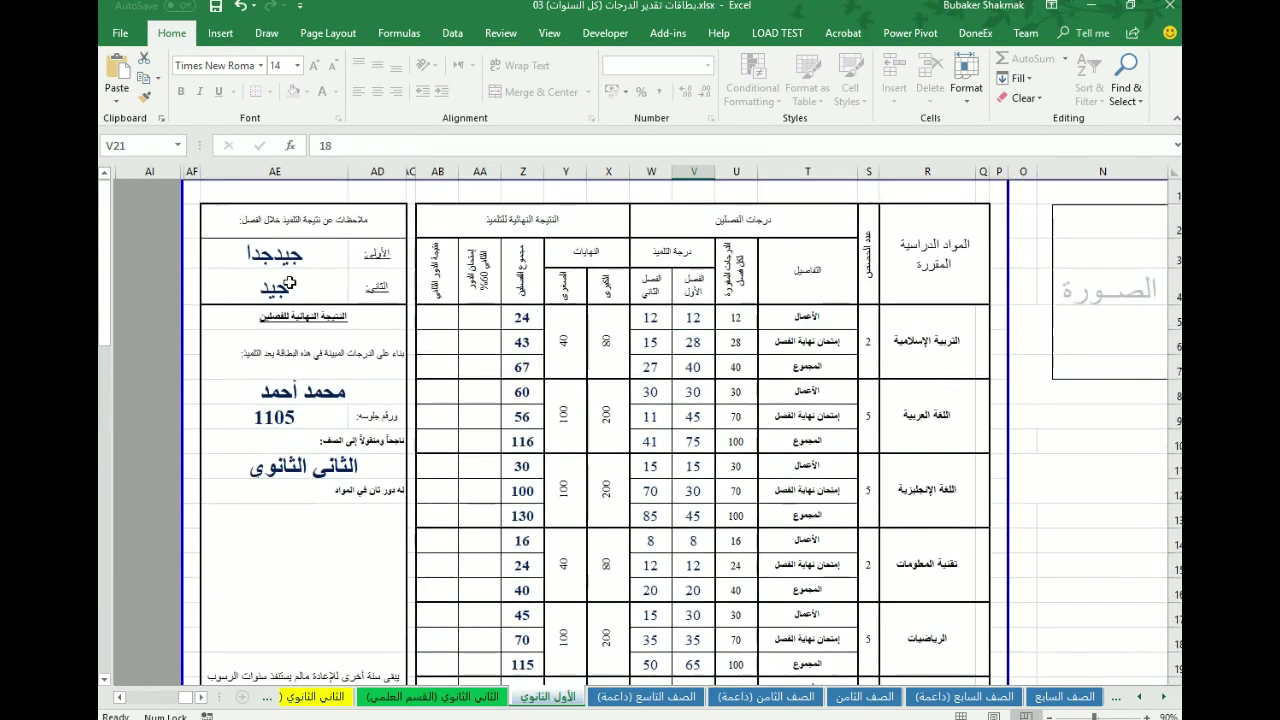
scroll(684, 568, down, 3)
click(693, 539)
text(18)
click(698, 512)
scroll(698, 512, up, 3)
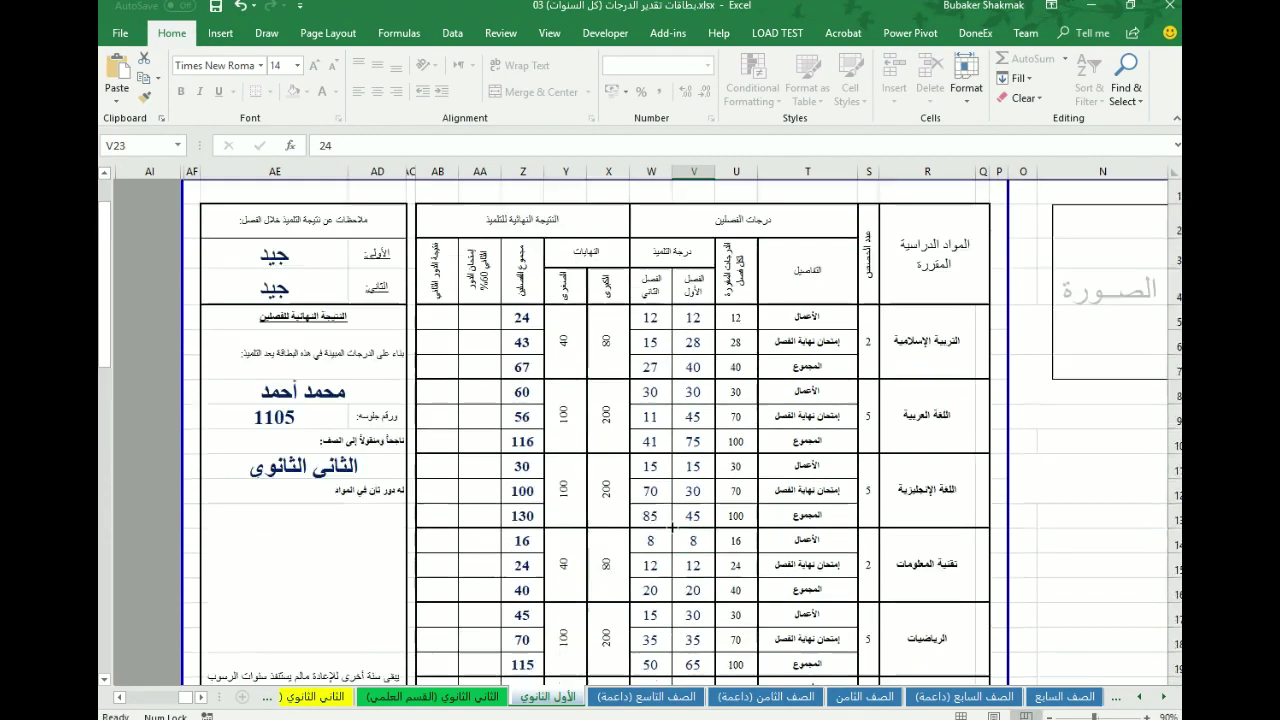
scroll(557, 603, down, 8)
scroll(557, 603, up, 8)
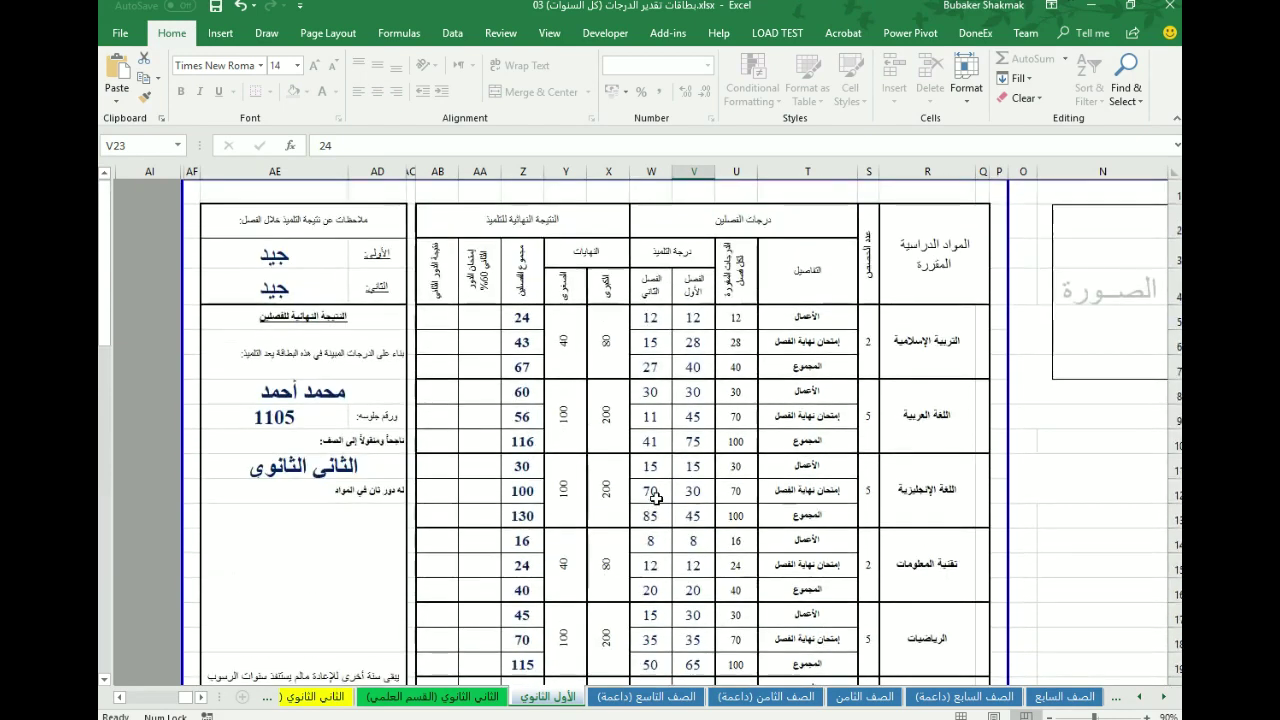
- Test failing values: Arabic second-semester exam 0 and chemistry second-semester exam 10
click(652, 418)
text(0)
key(Return)
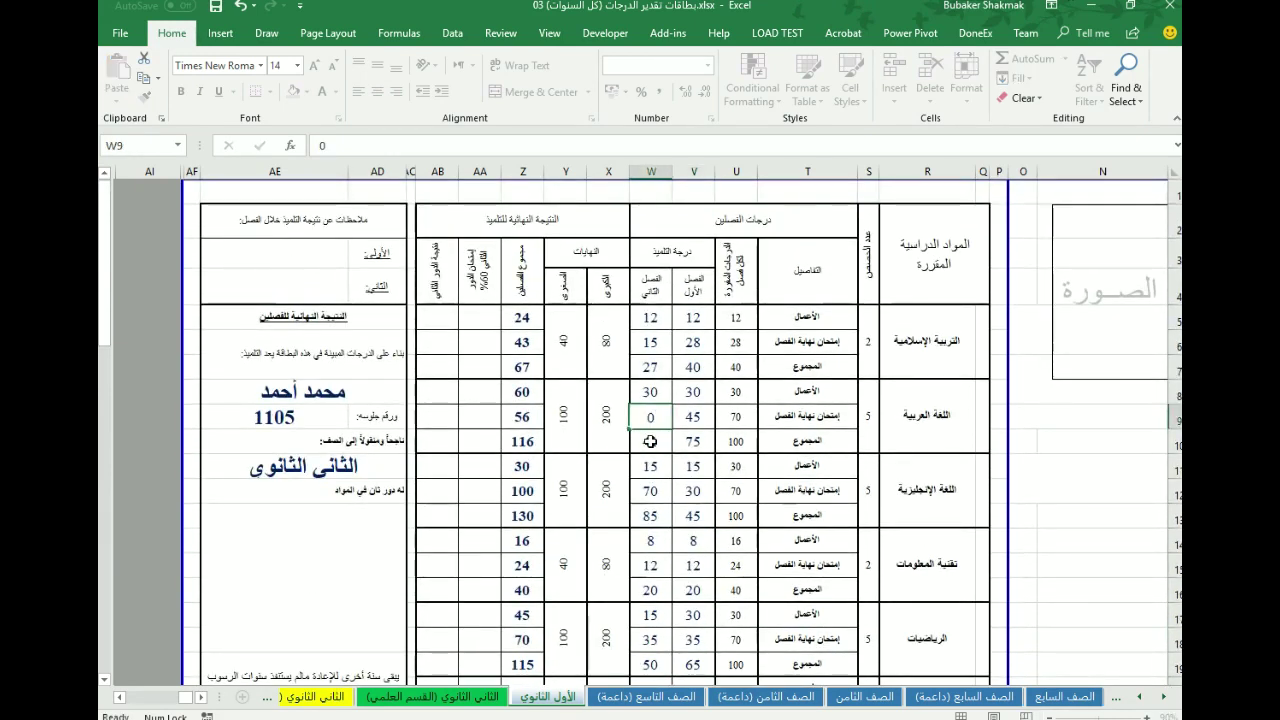
key(Up)
scroll(650, 491, down, 6)
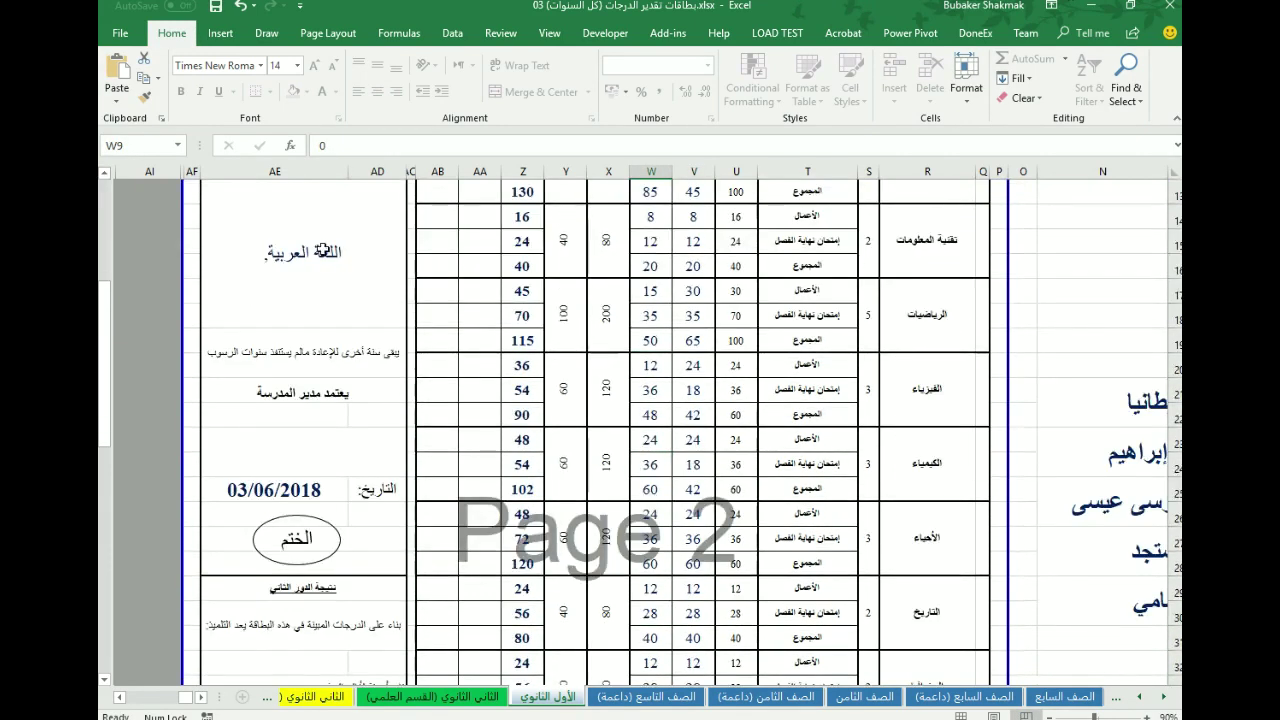
click(655, 540)
scroll(655, 540, up, 4)
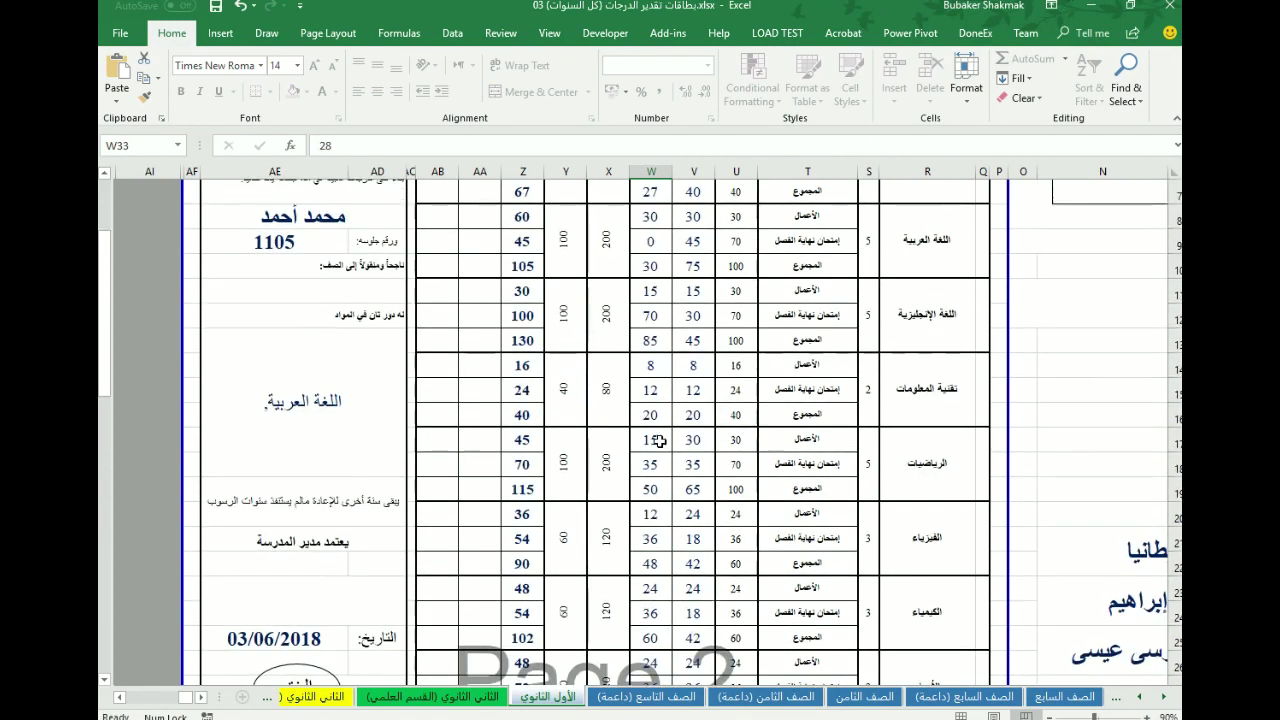
click(660, 463)
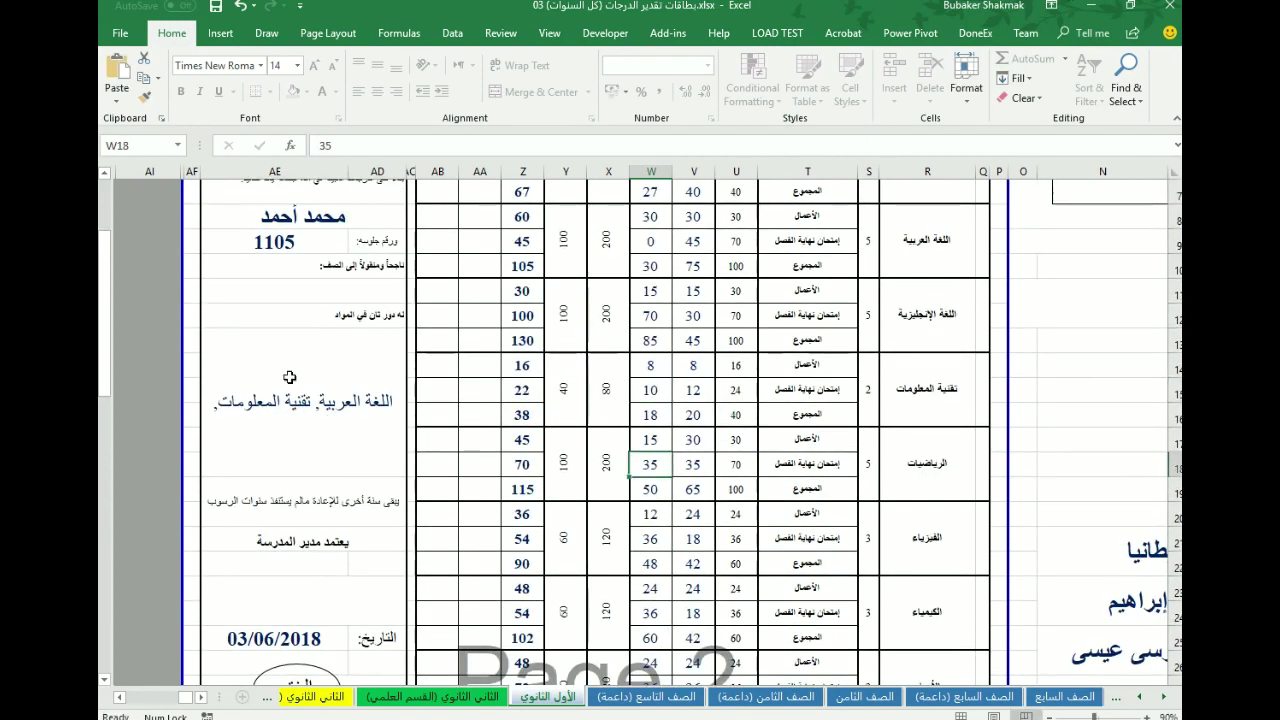
click(655, 614)
text(10)
click(694, 538)
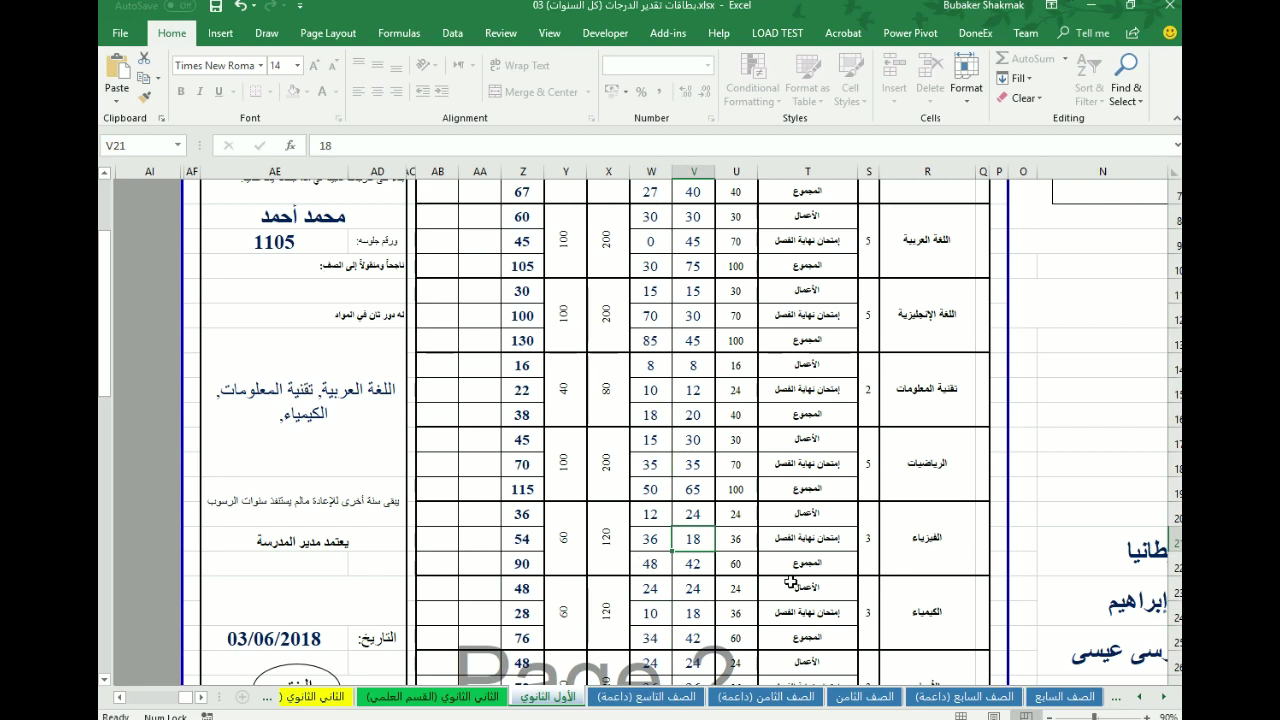
- Enter passing second-semester exam marks: Arabic 40, IT 15 and chemistry 20
click(662, 238)
text(40)
key(ctrl+Return)
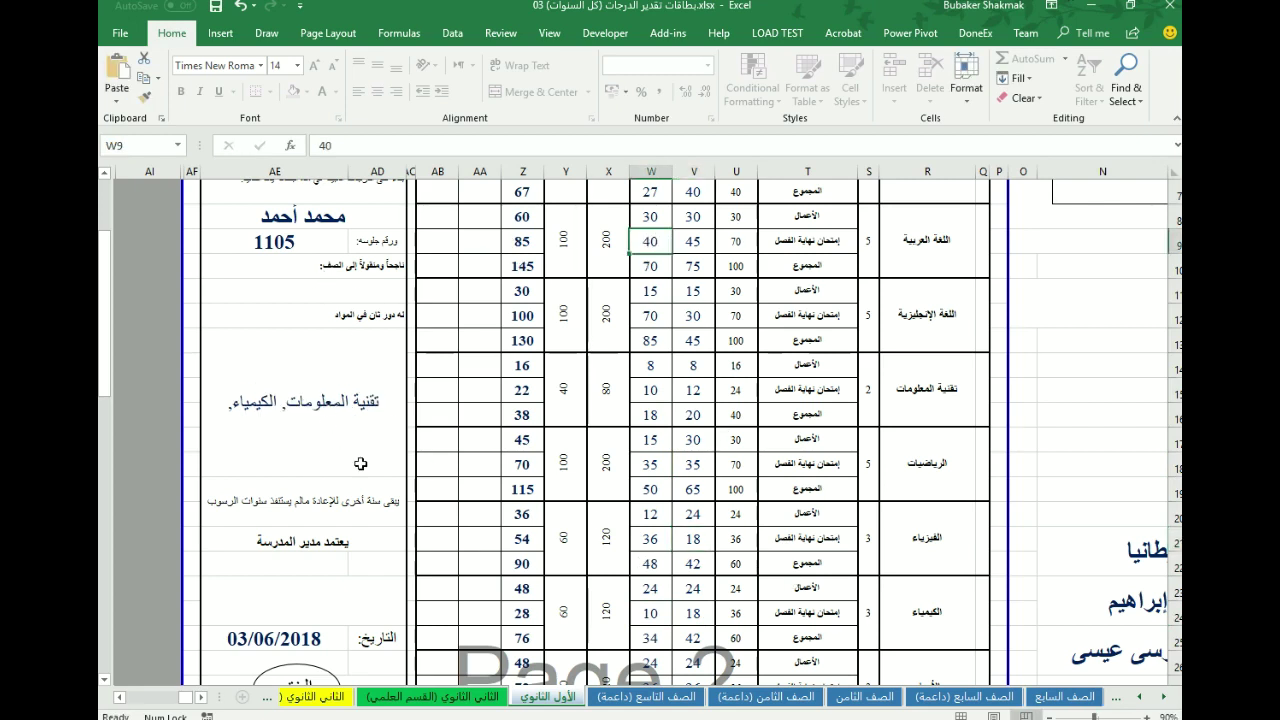
click(658, 391)
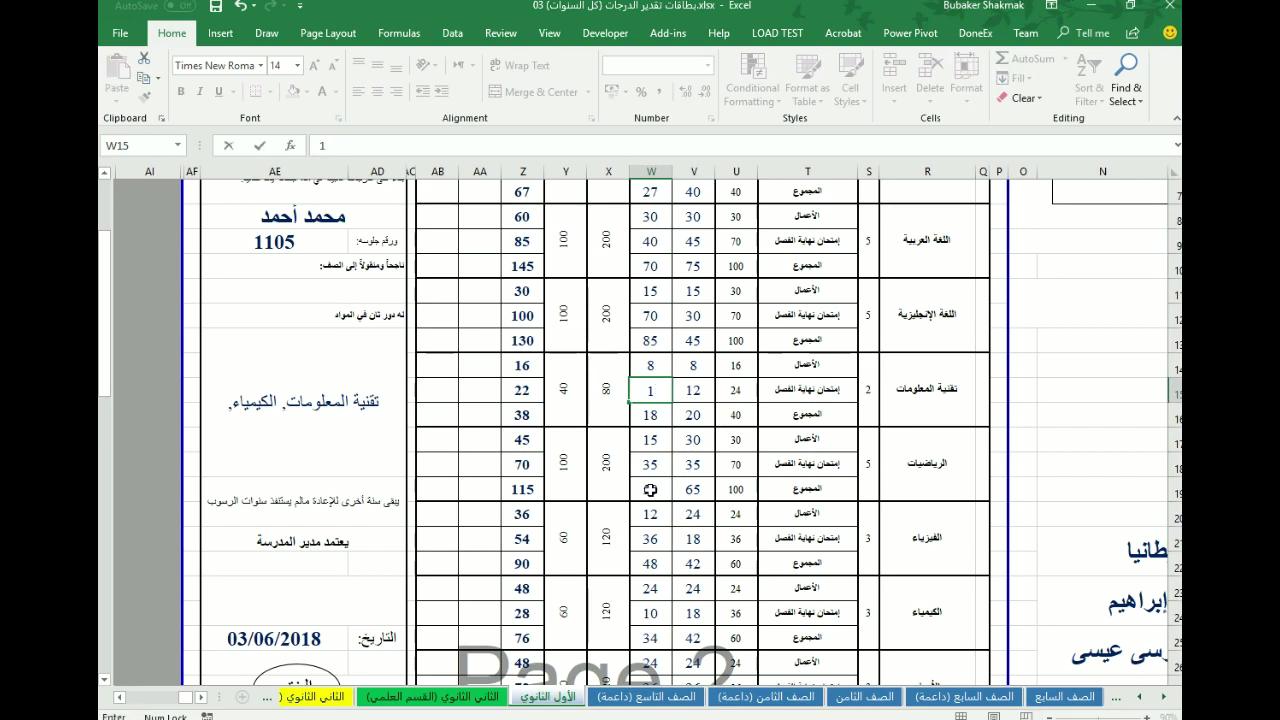
text(15)
click(659, 466)
click(650, 613)
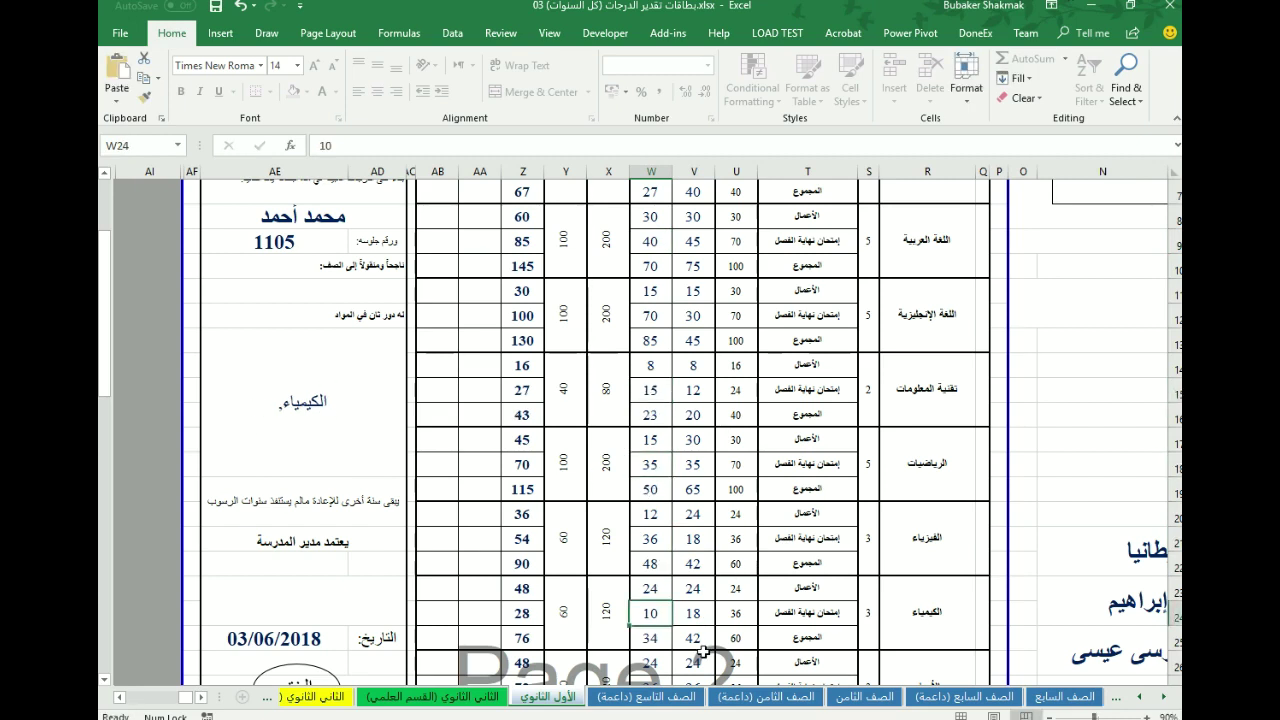
text(20)
key(ctrl+Return)
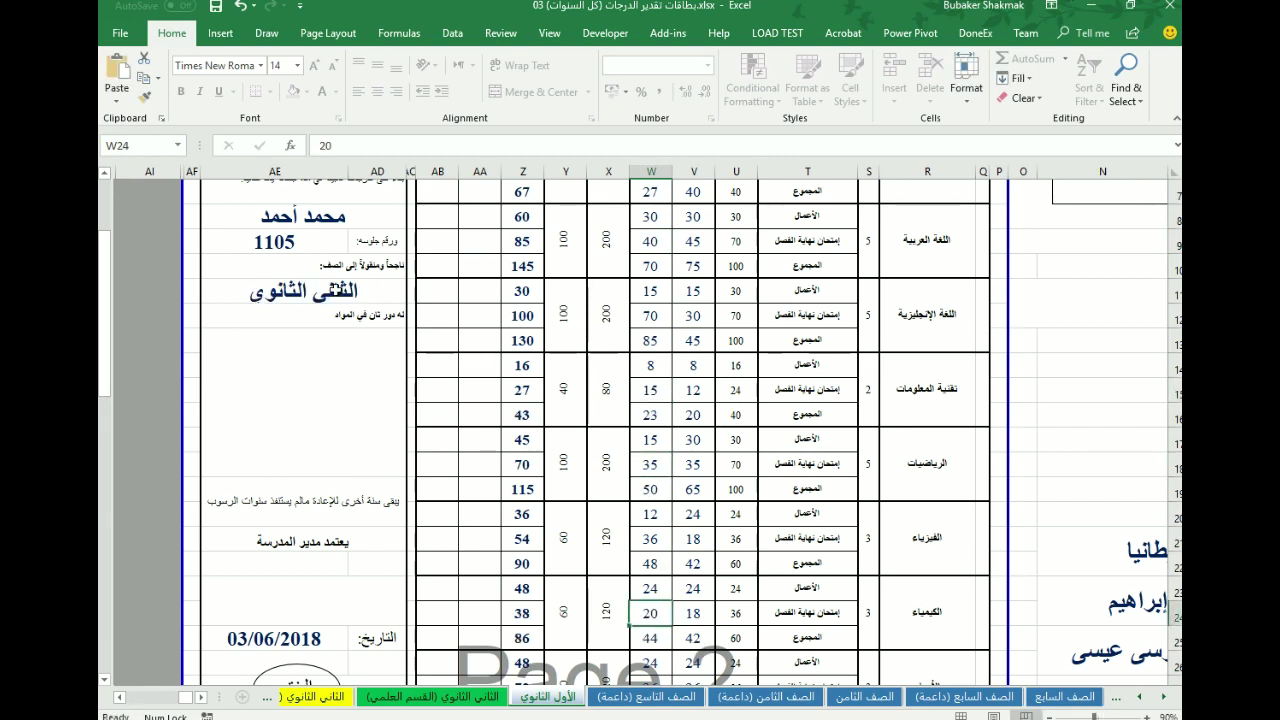
- Scroll across the sheet to review the completed report card with its جيد جدا rating
click(650, 514)
scroll(640, 425, right, 5)
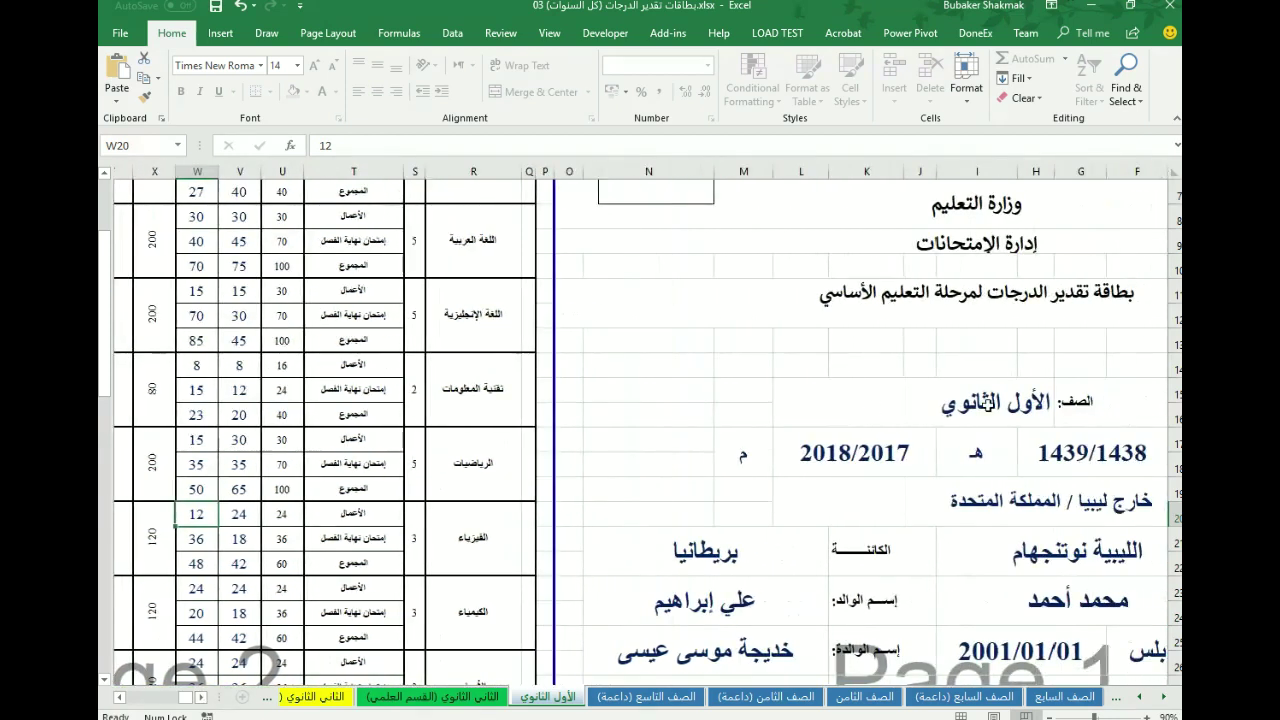
scroll(640, 425, left, 5)
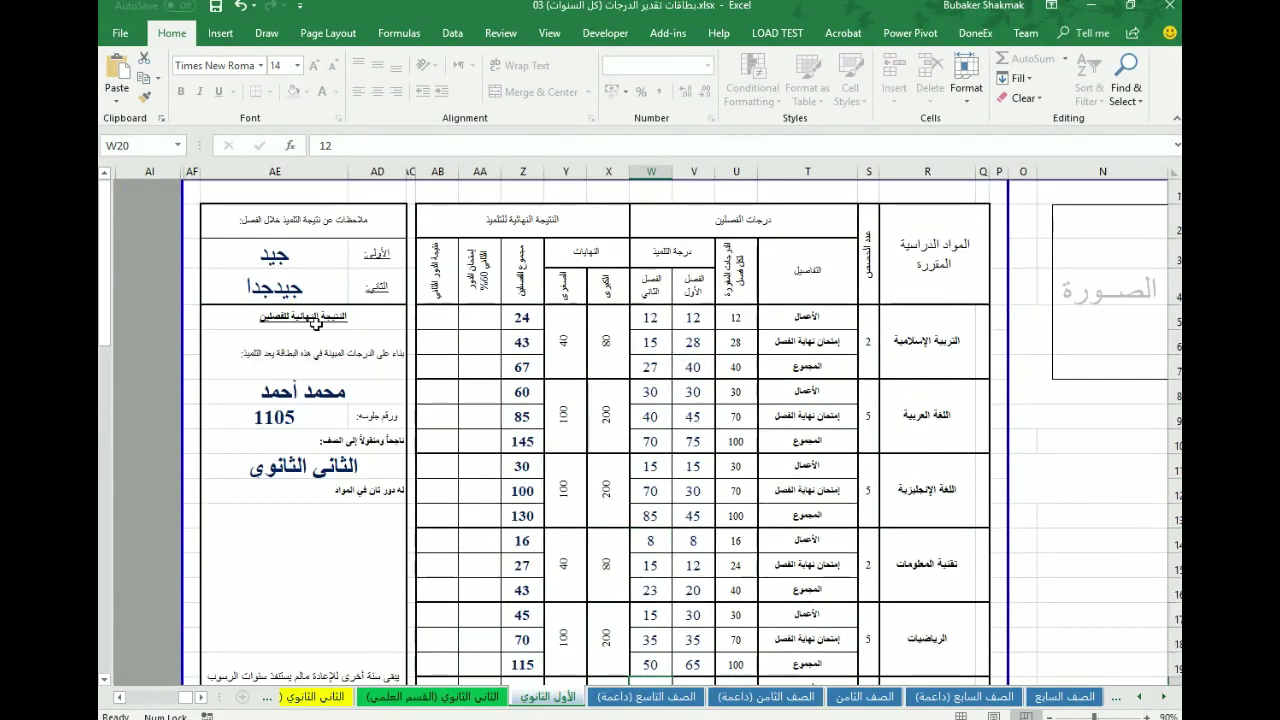
scroll(683, 516, down, 9)
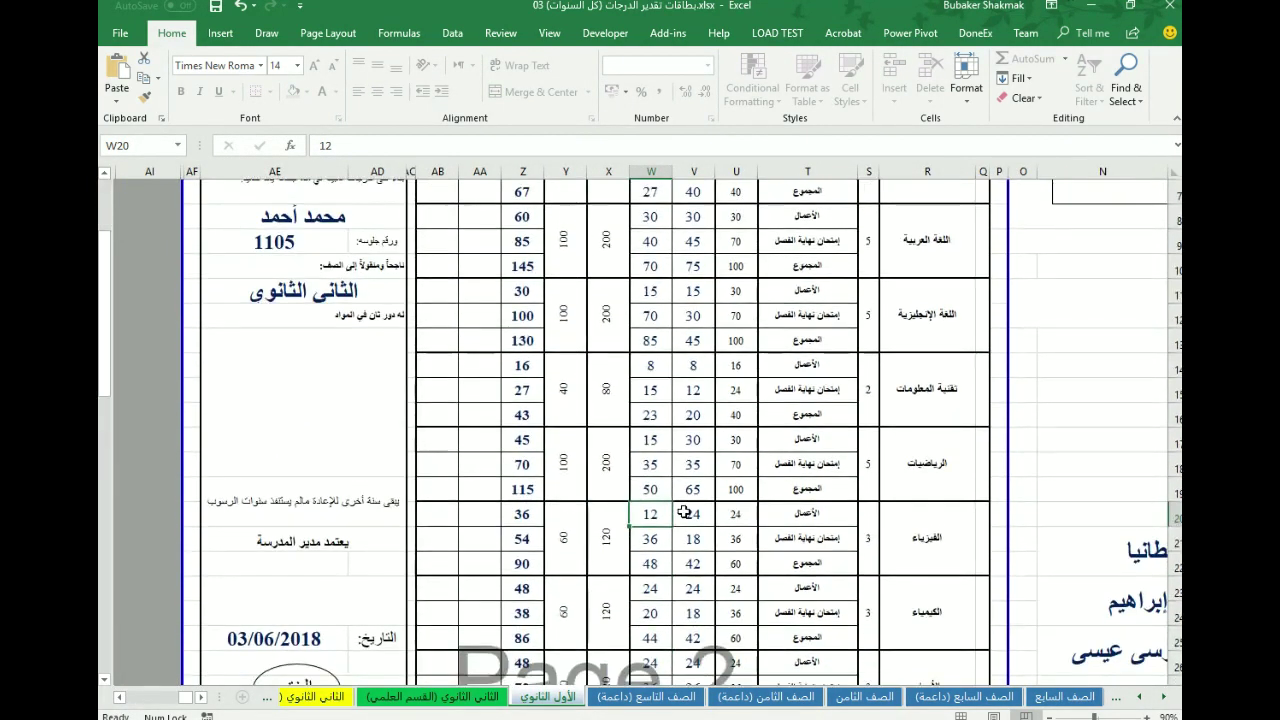
scroll(691, 481, up, 9)
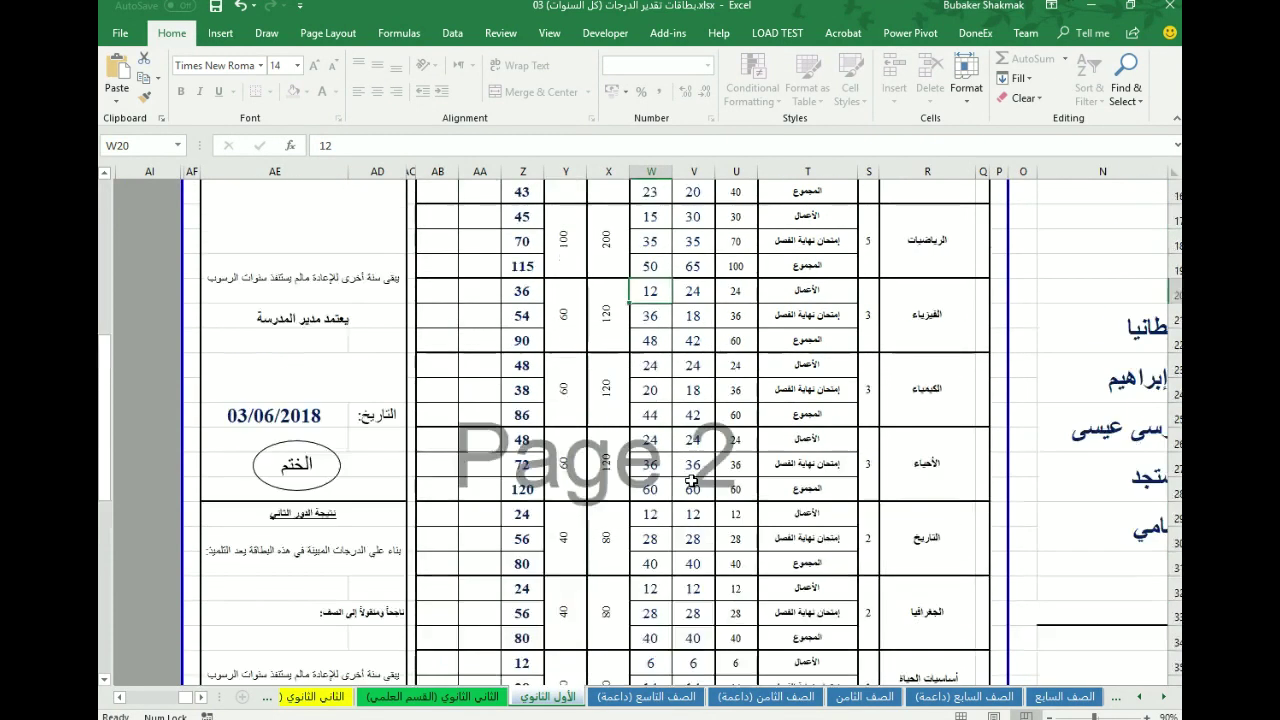
scroll(190, 706, right, 3)
scroll(190, 706, right, 2)
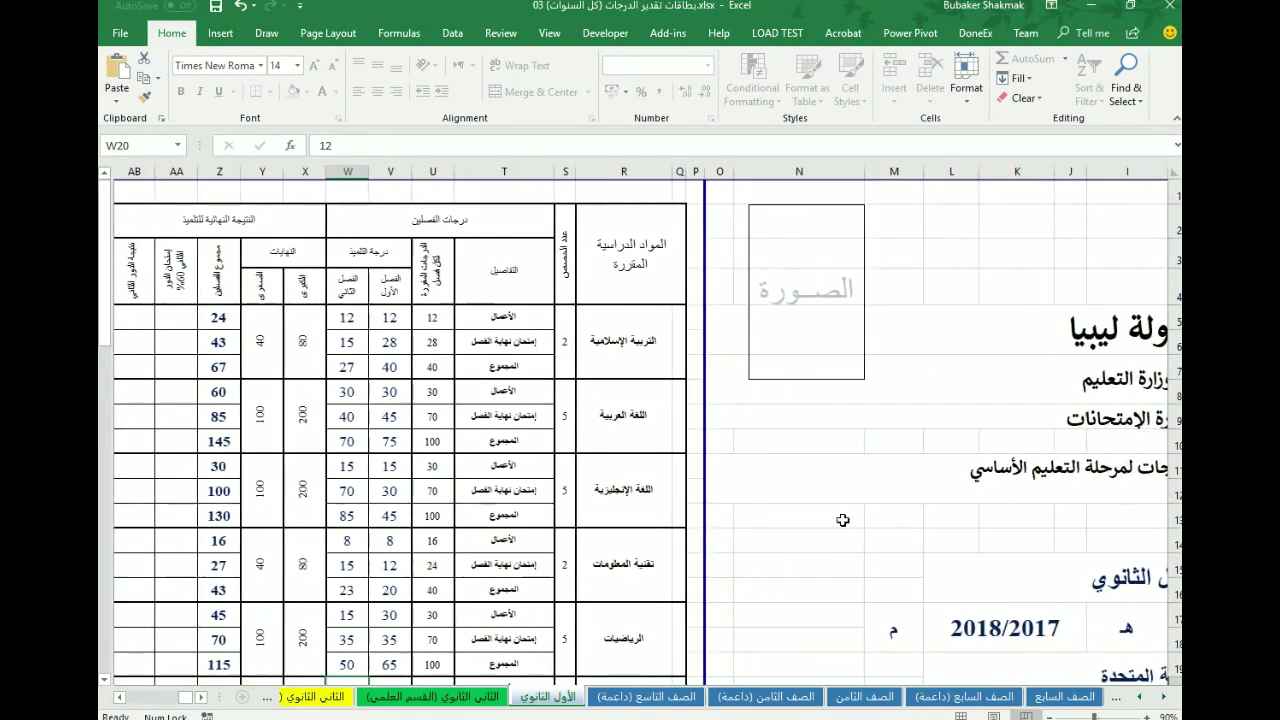
click(390, 615)
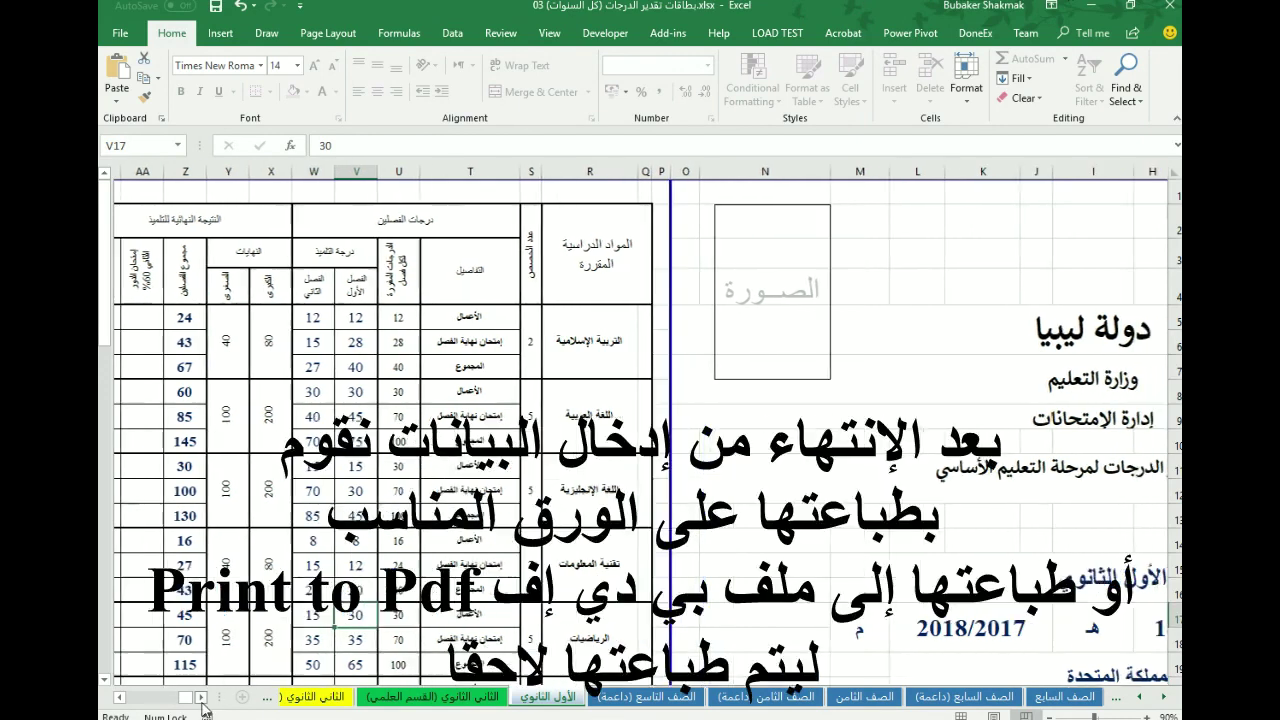
scroll(495, 562, right, 5)
scroll(495, 562, down, 11)
scroll(495, 562, up, 10)
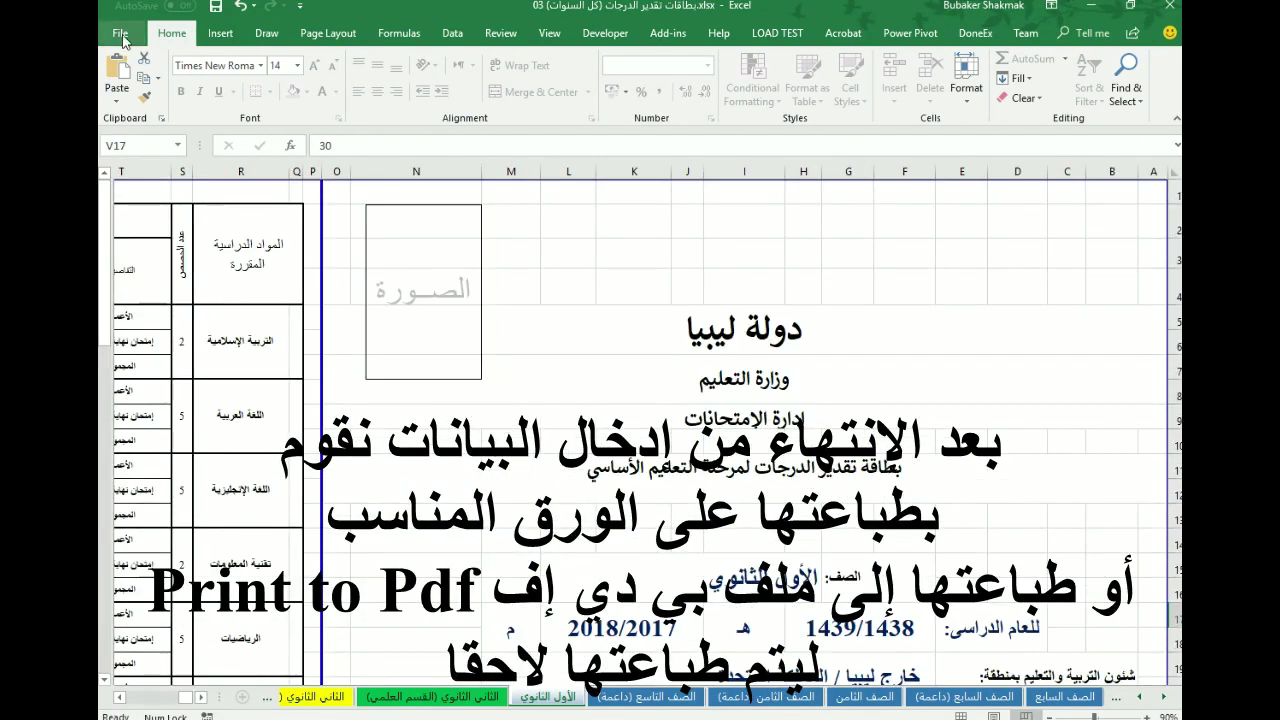
click(120, 33)
click(129, 236)
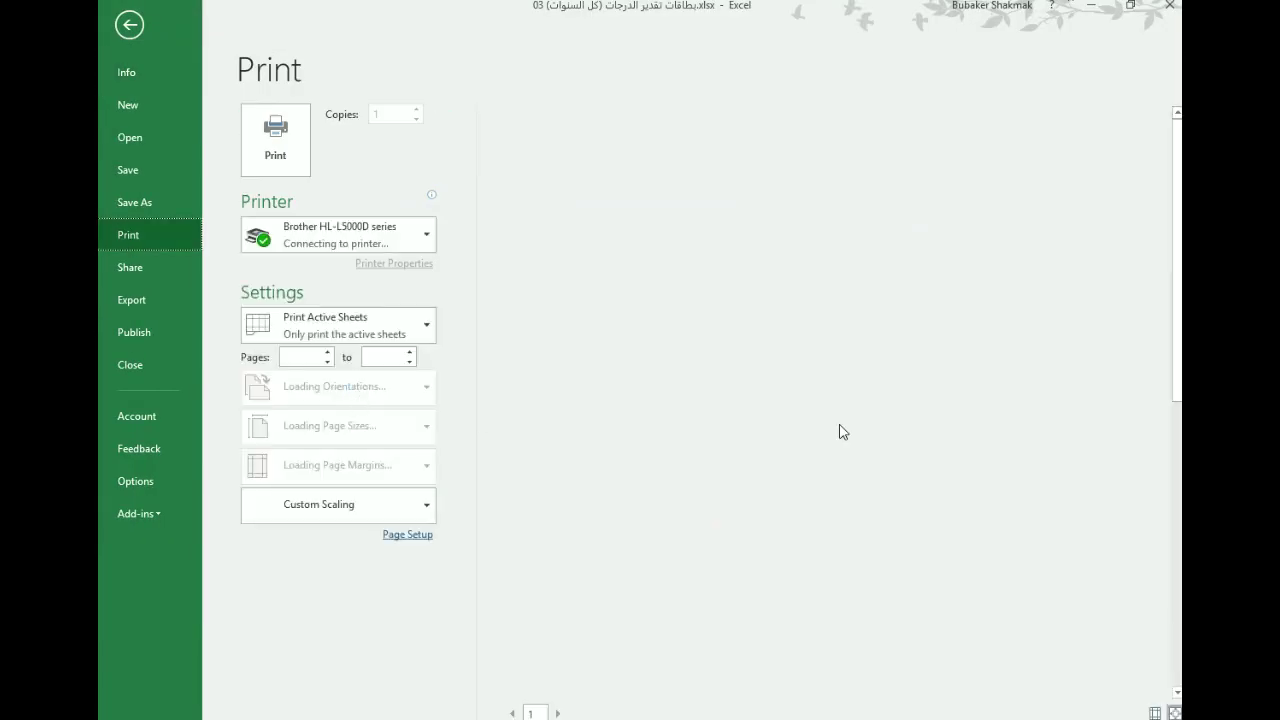
click(580, 713)
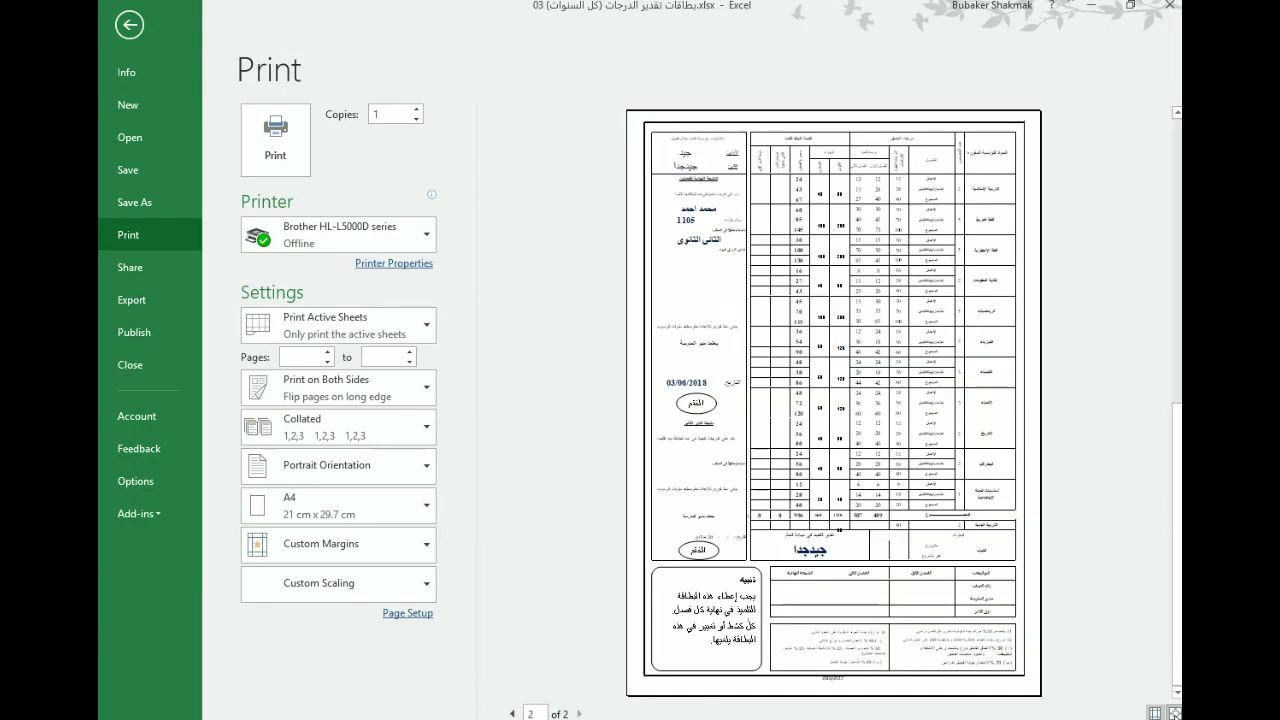
click(1175, 712)
scroll(869, 514, down, 3)
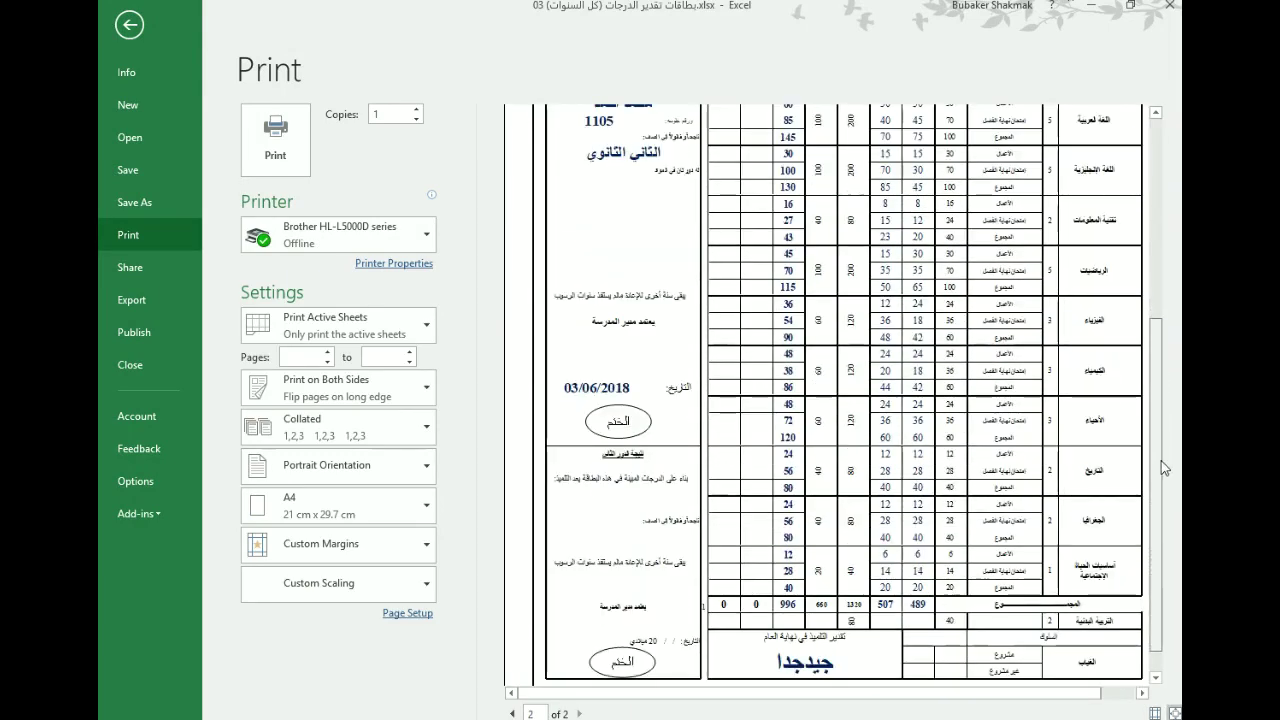
scroll(1163, 468, down, 5)
scroll(1163, 468, up, 15)
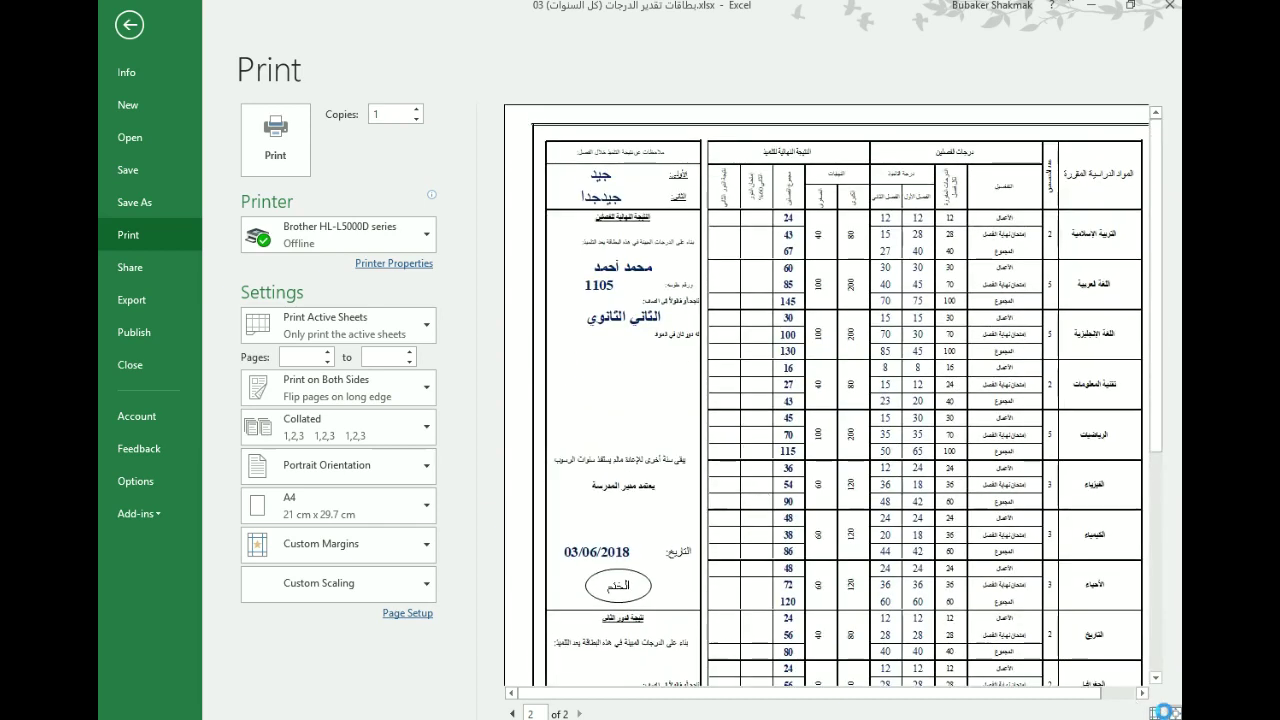
click(1170, 712)
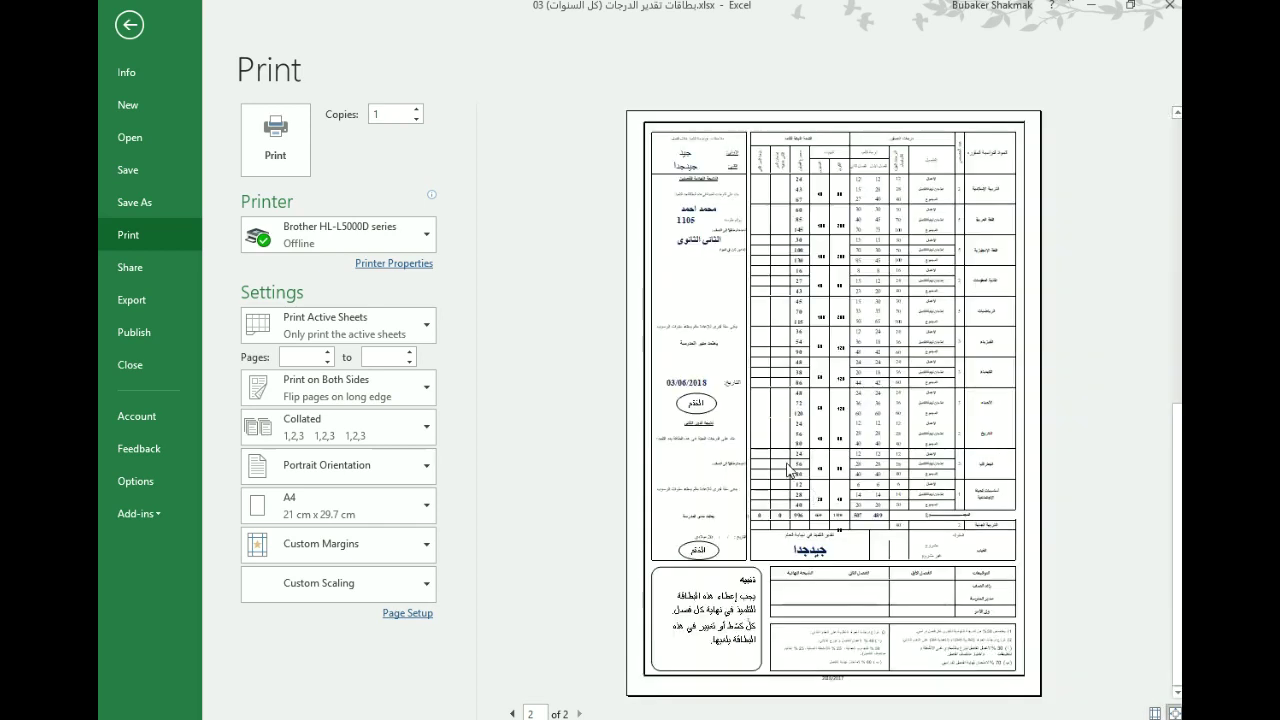
click(288, 146)
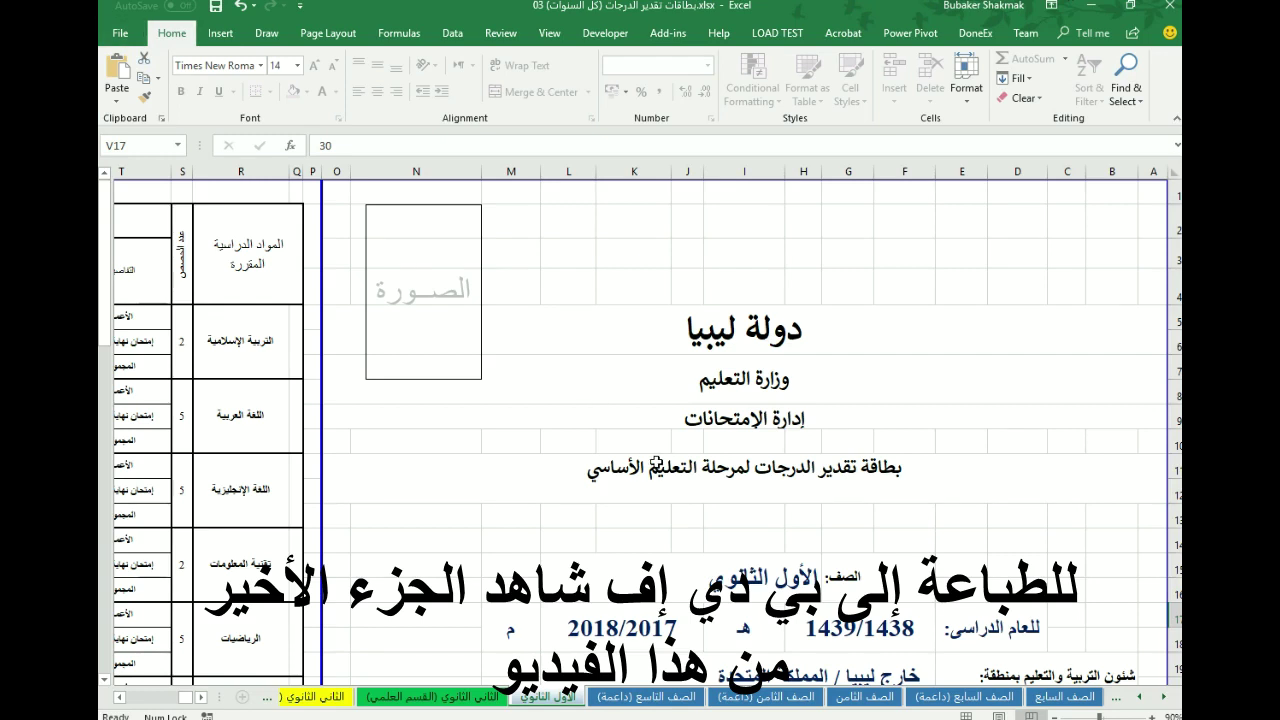
scroll(656, 460, down, 1)
scroll(656, 460, down, 4)
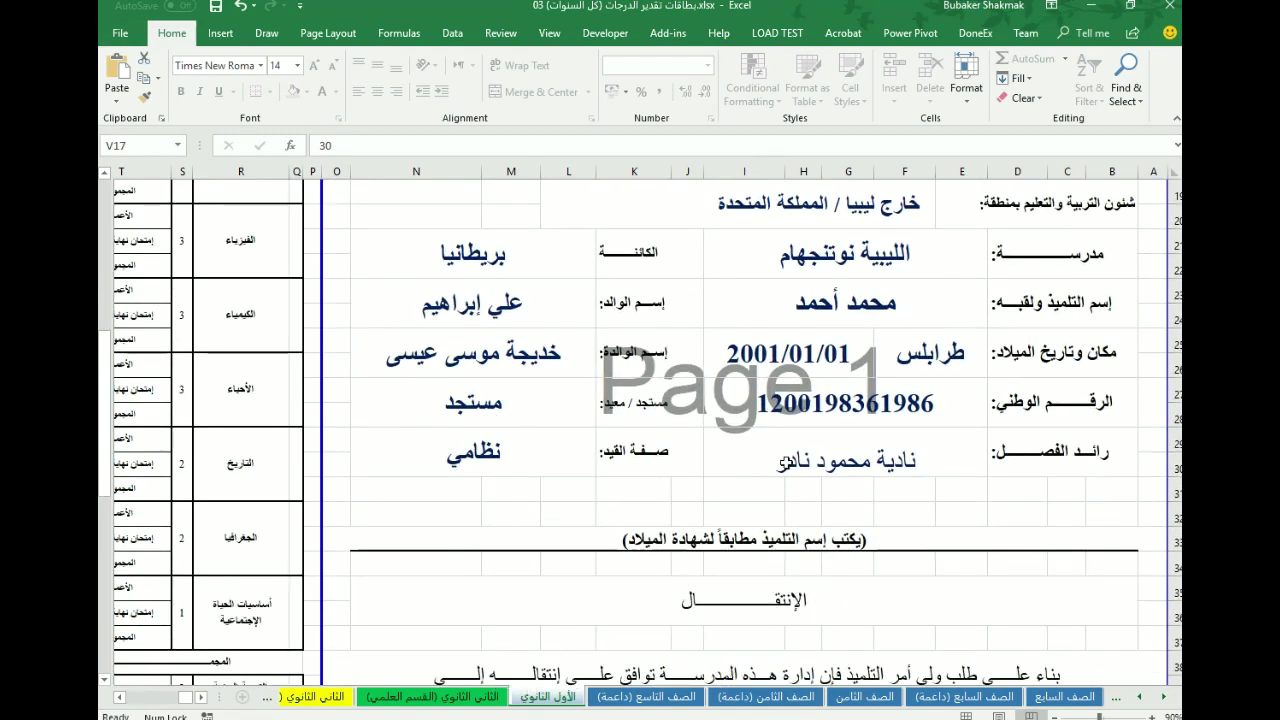
scroll(604, 576, up, 6)
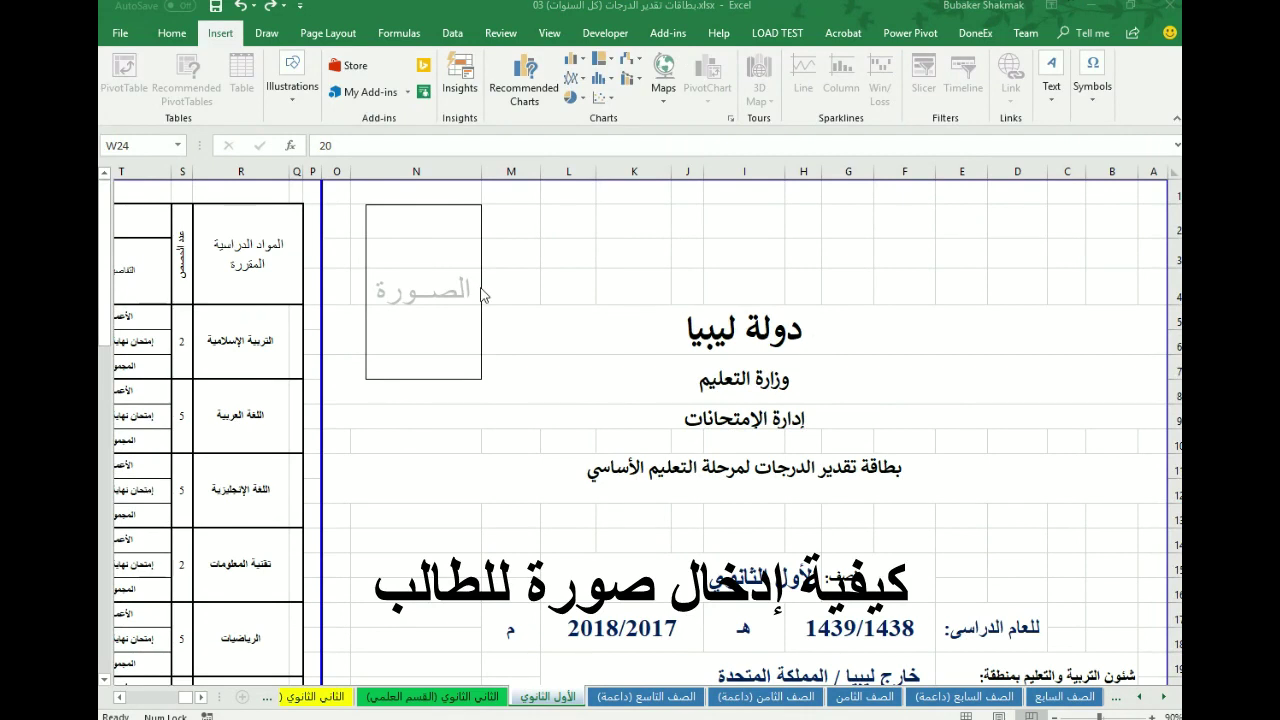
- Give the empty photo box a picture fill using the student's photo file
click(481, 293)
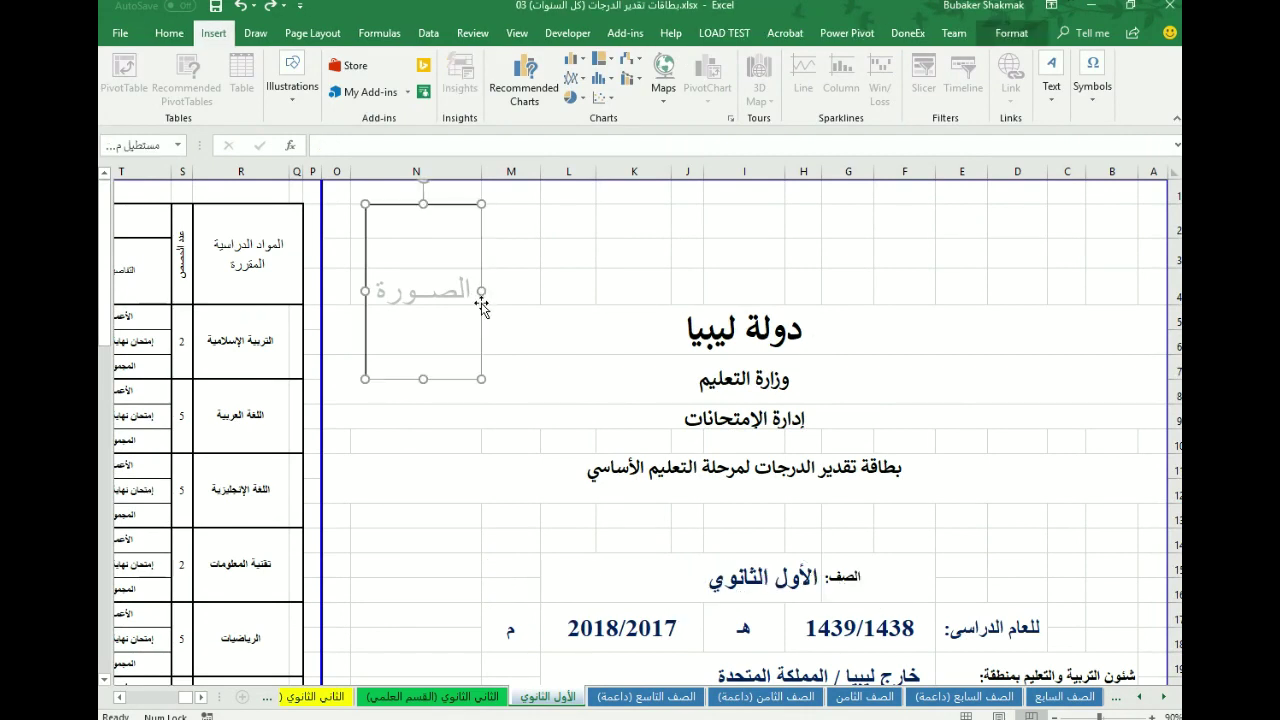
right_click(444, 383)
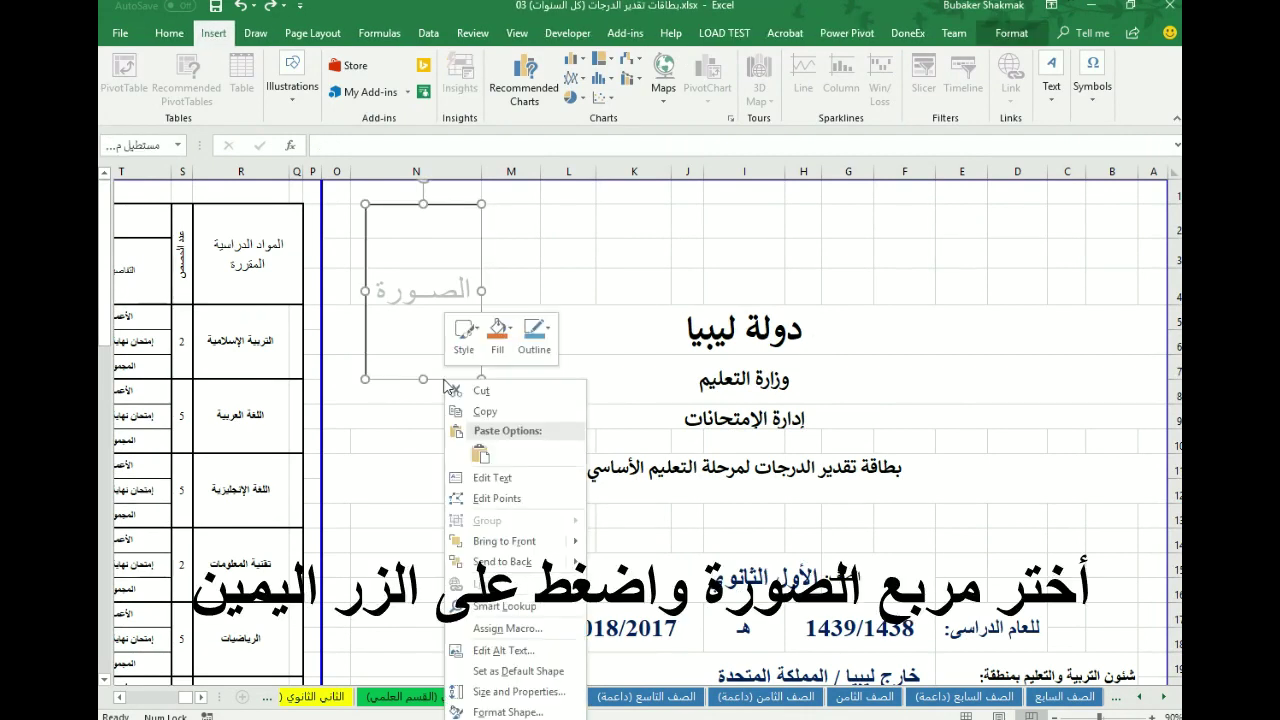
click(505, 712)
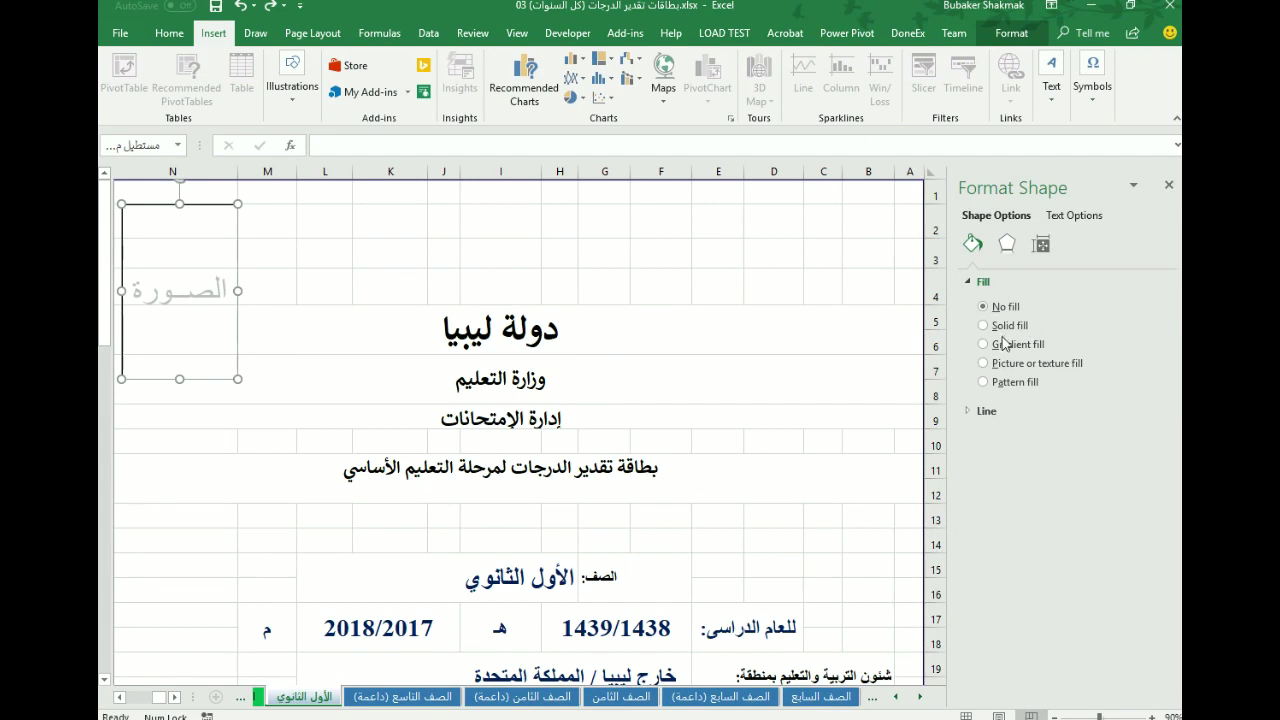
click(1009, 367)
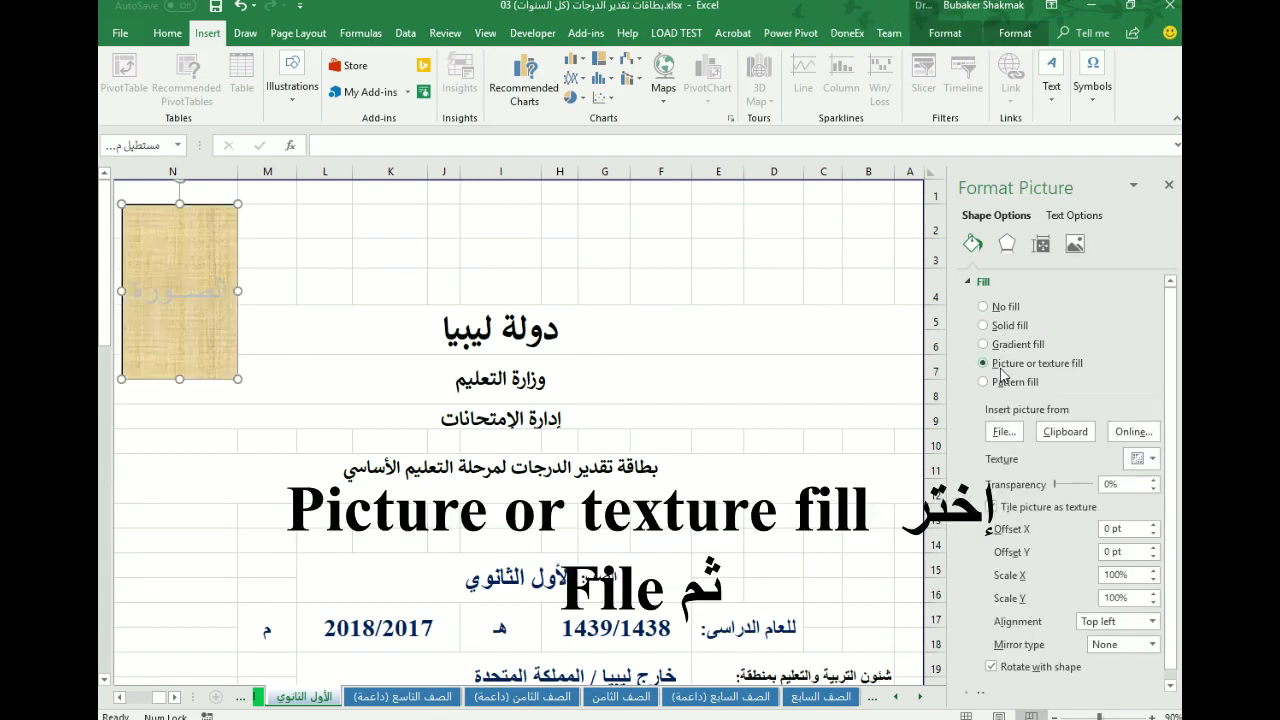
click(1005, 432)
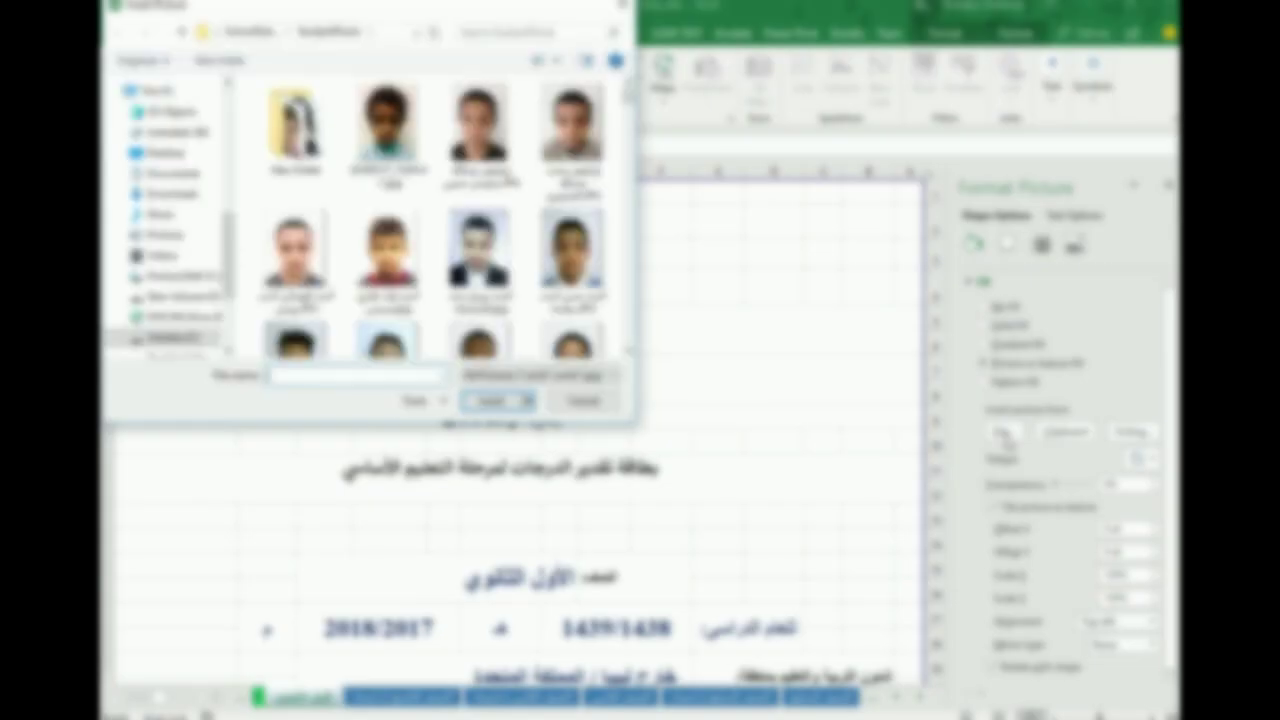
click(478, 252)
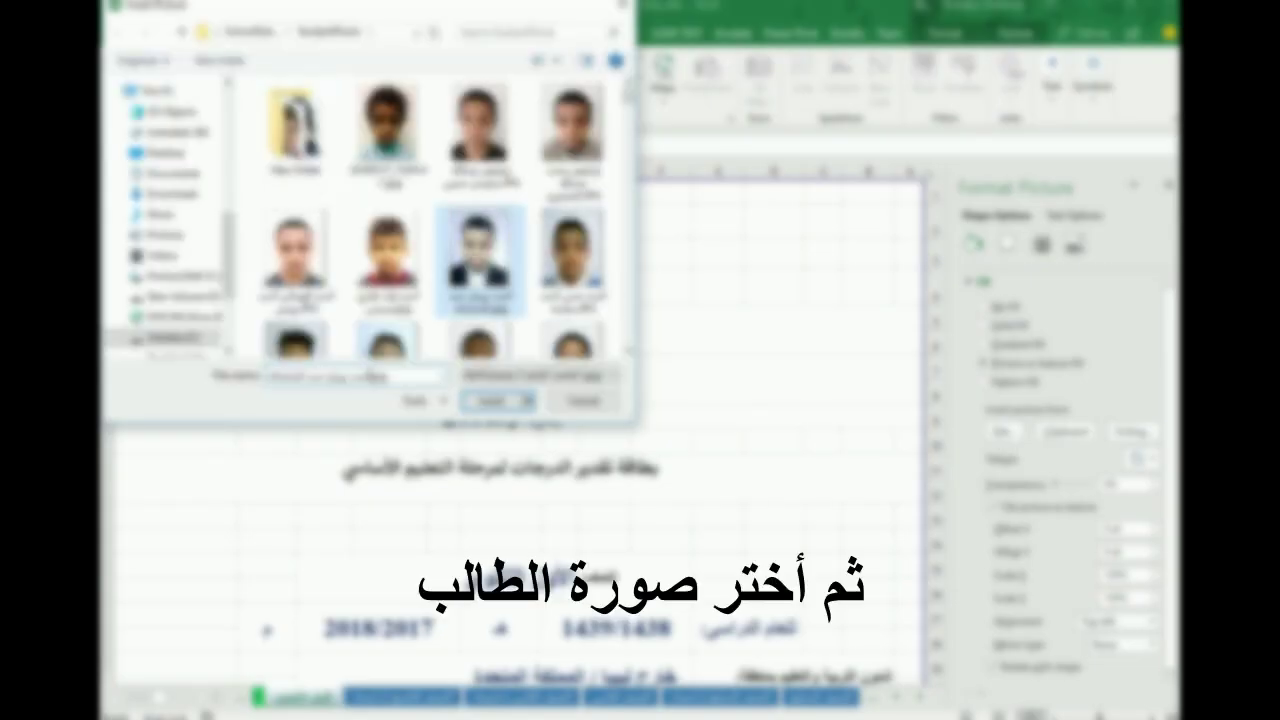
click(484, 402)
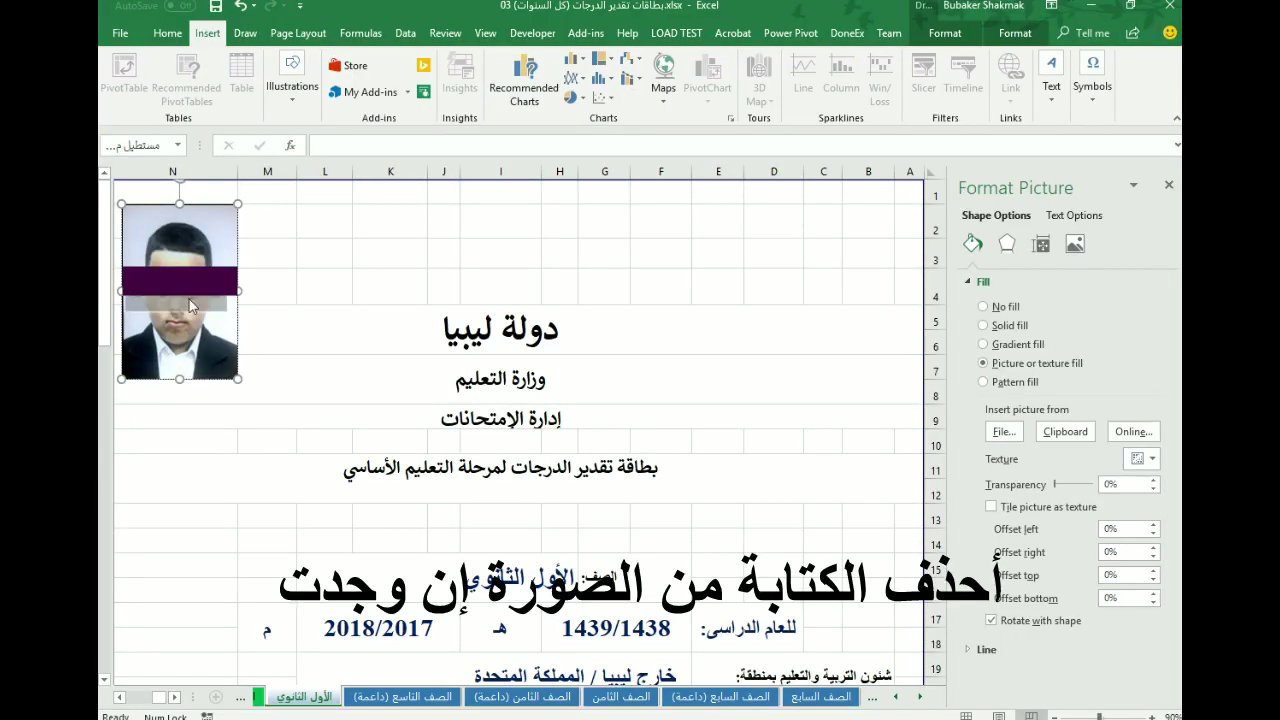
key(Escape)
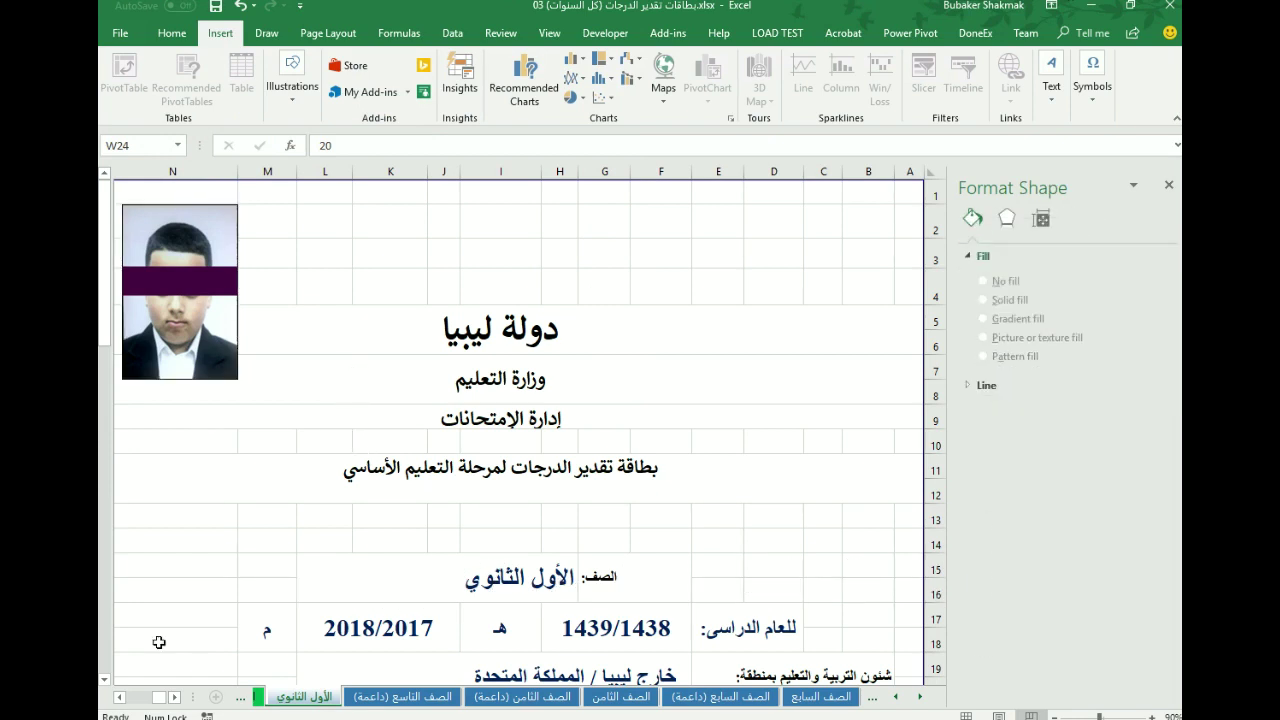
click(119, 697)
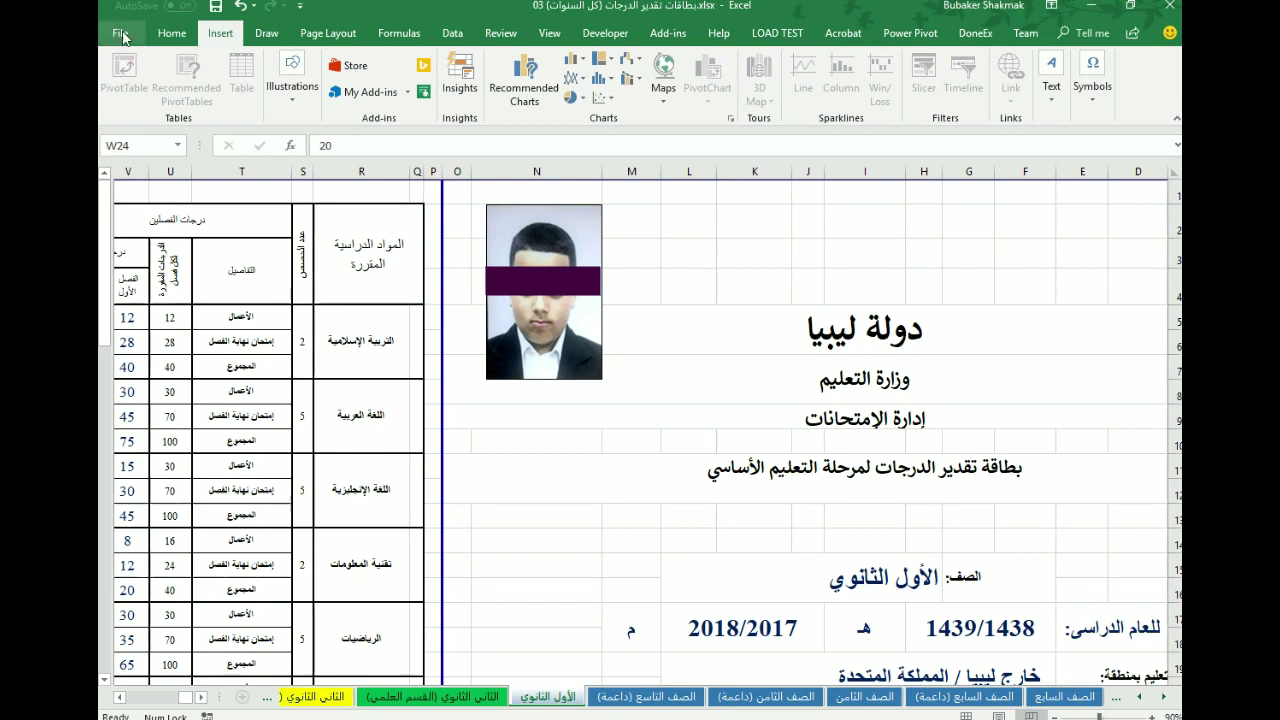
- Print the report card to Microsoft Print to PDF with all rows fitted on one page
click(122, 37)
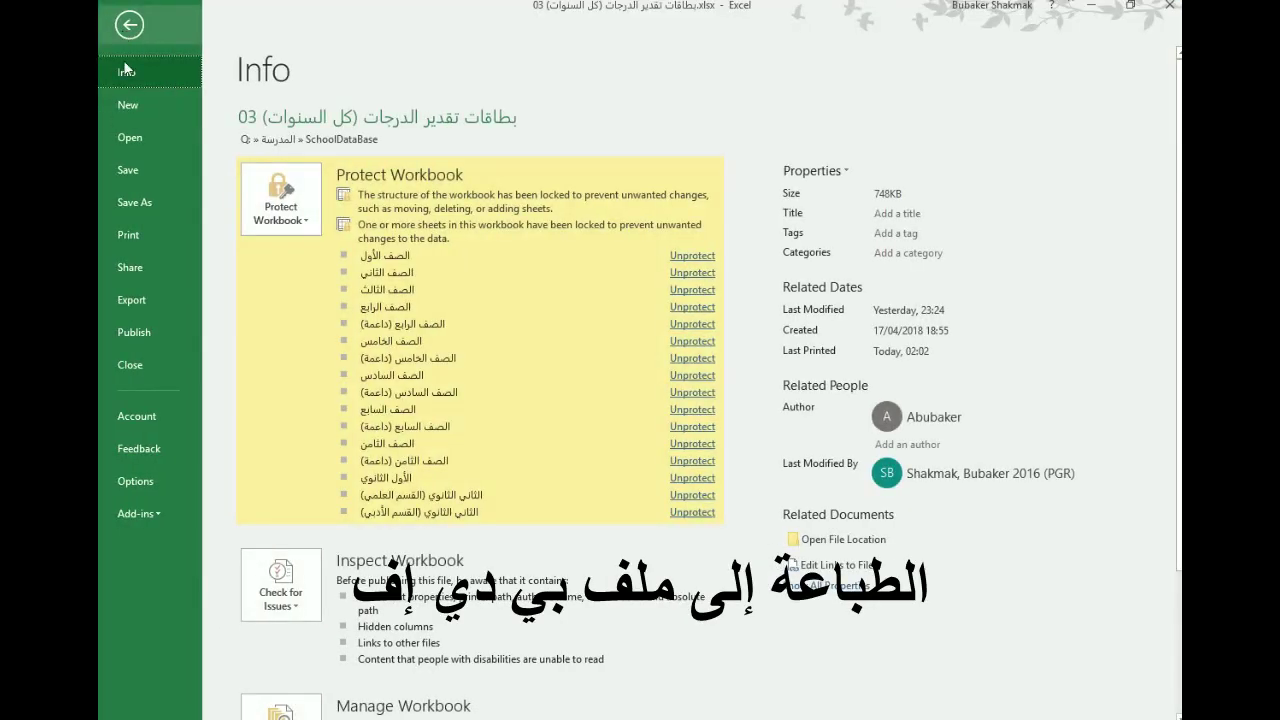
click(128, 232)
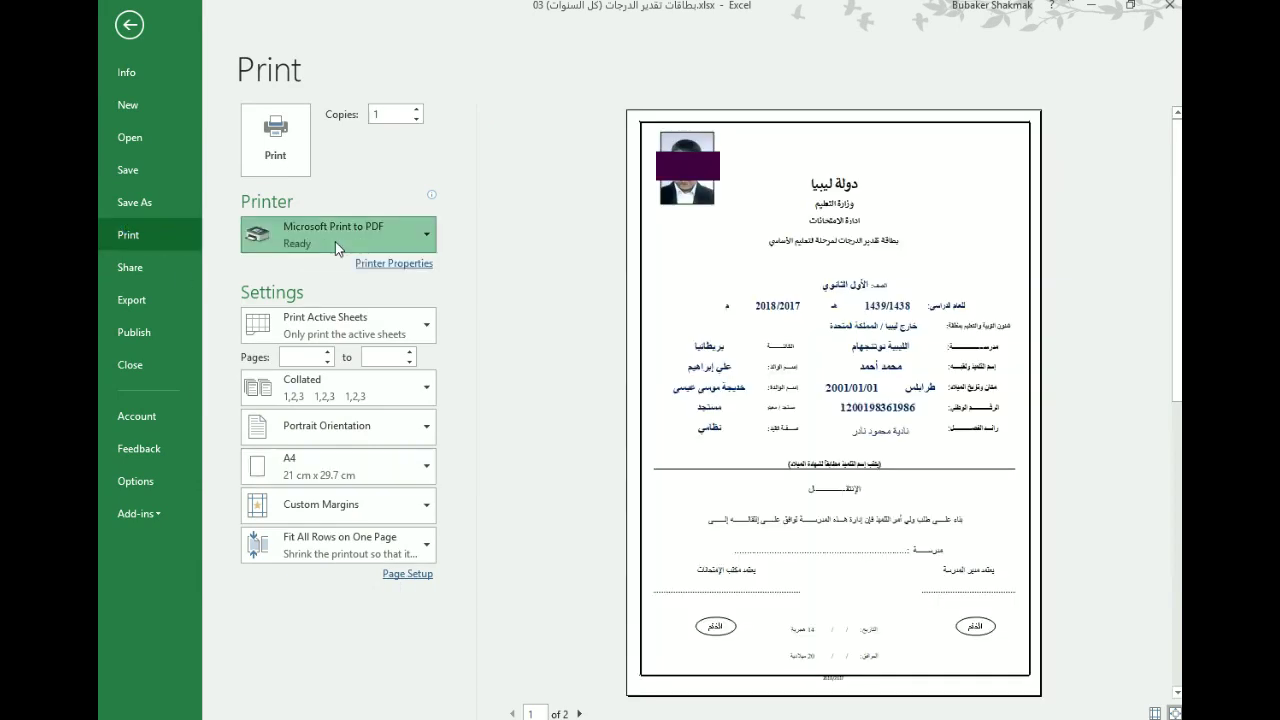
click(335, 241)
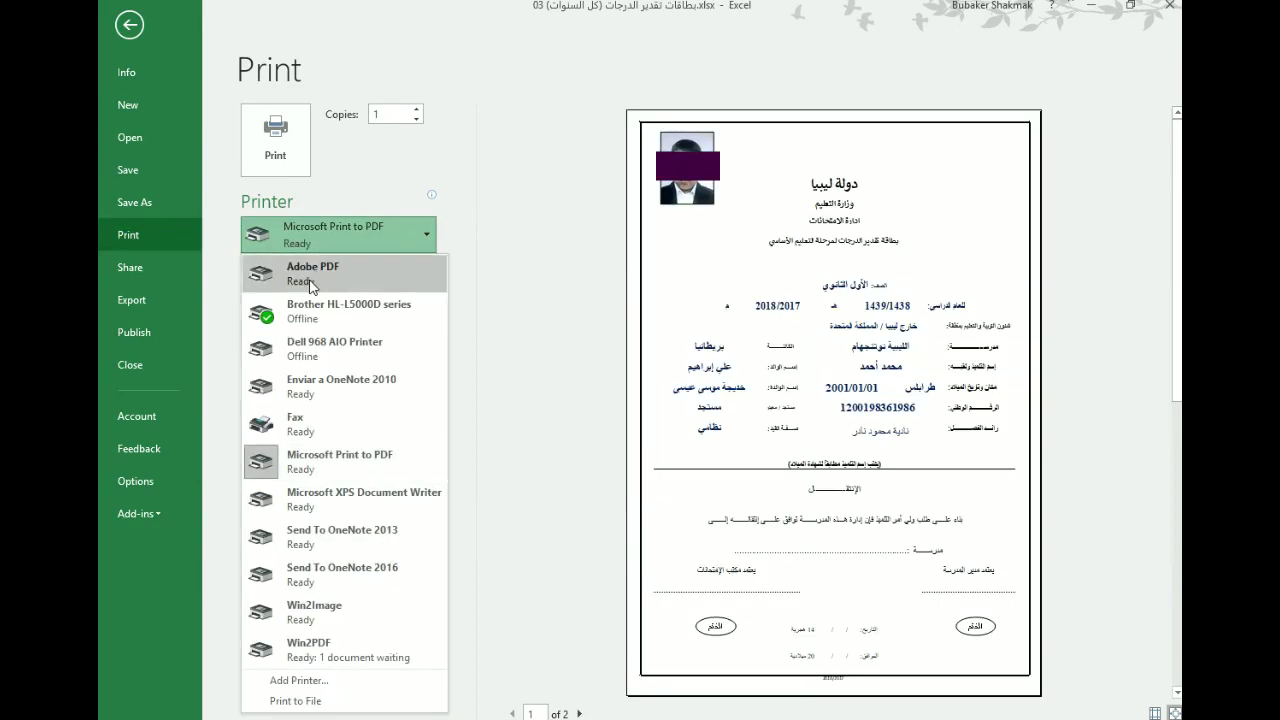
click(321, 462)
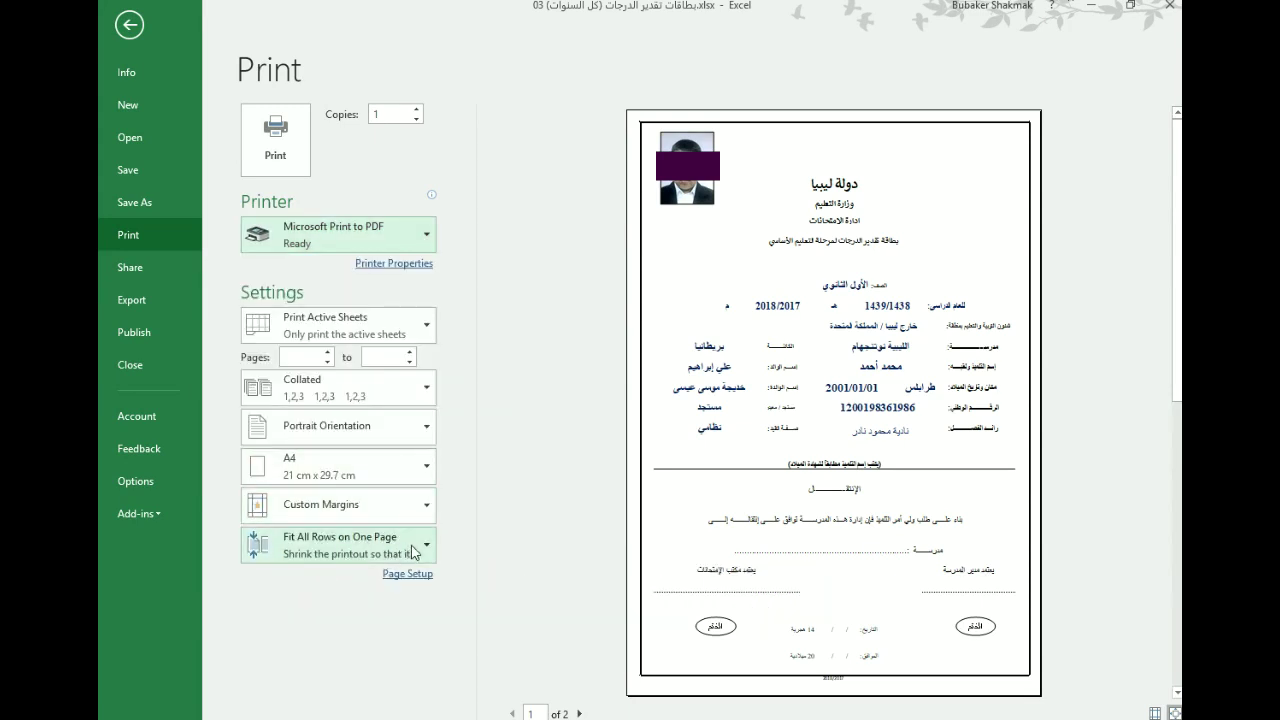
click(413, 552)
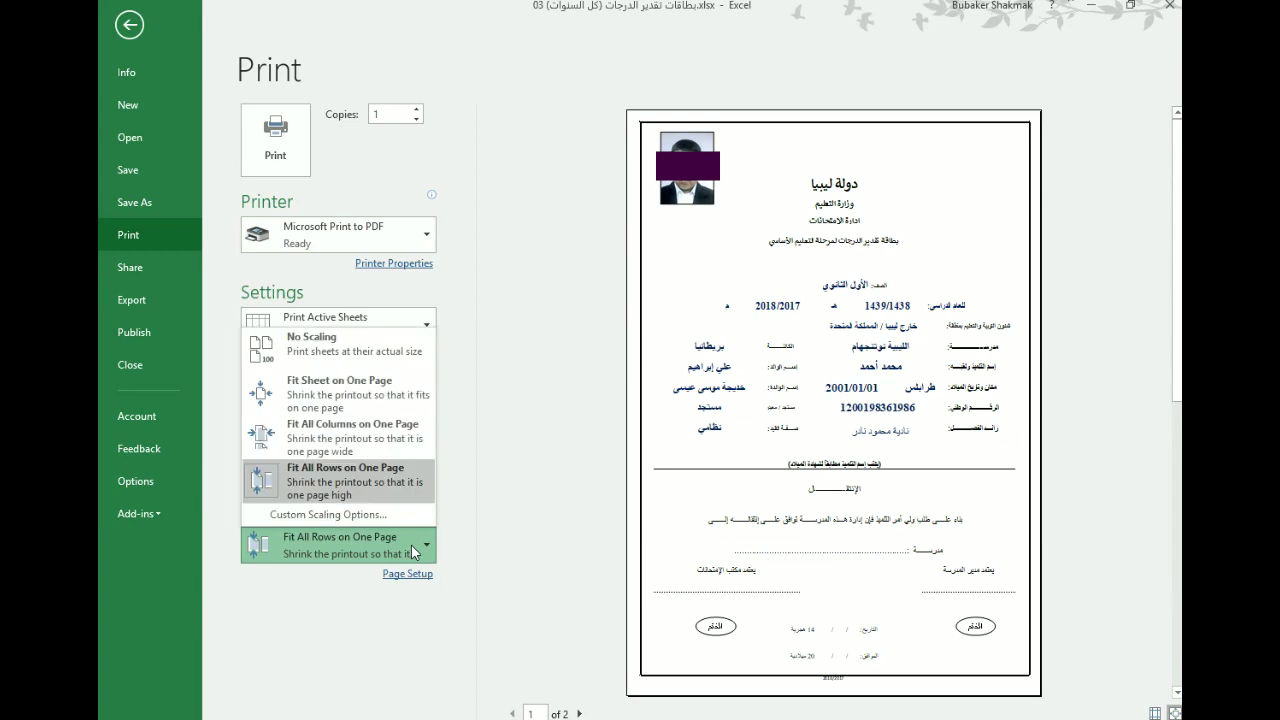
click(324, 485)
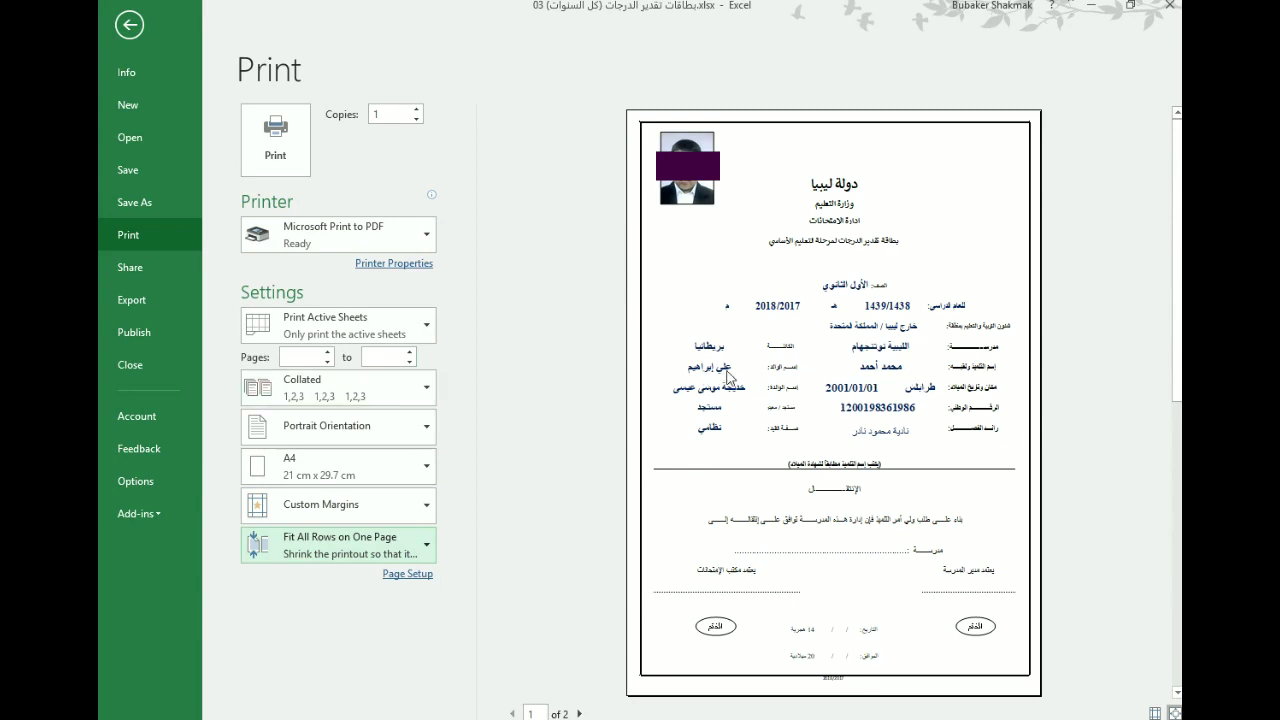
click(274, 146)
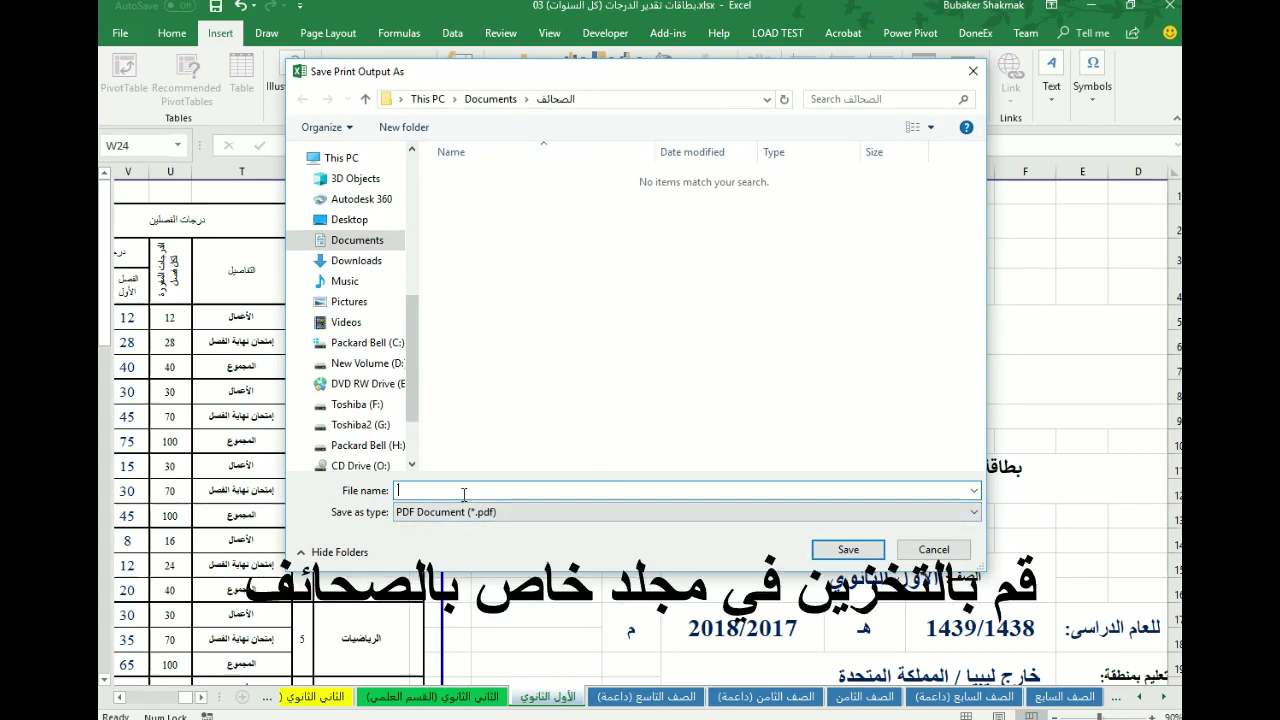
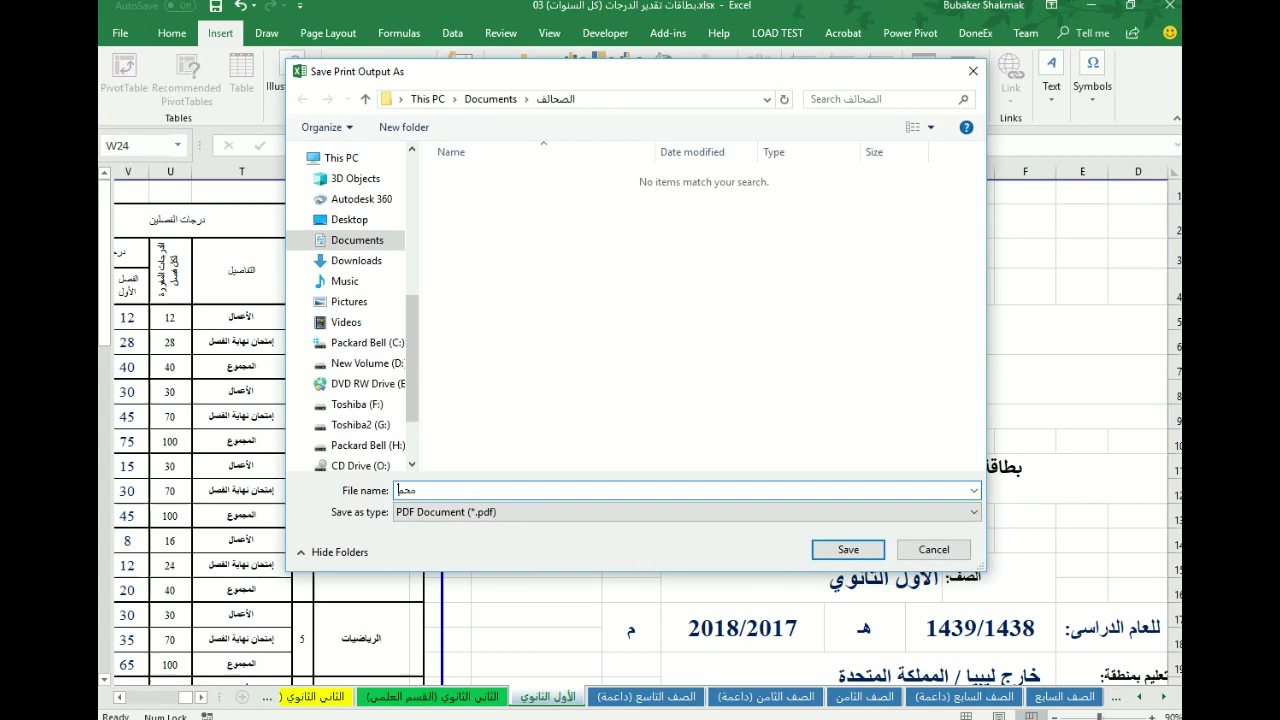
- Save the PDF output using the student's full name as the file name
click(848, 550)
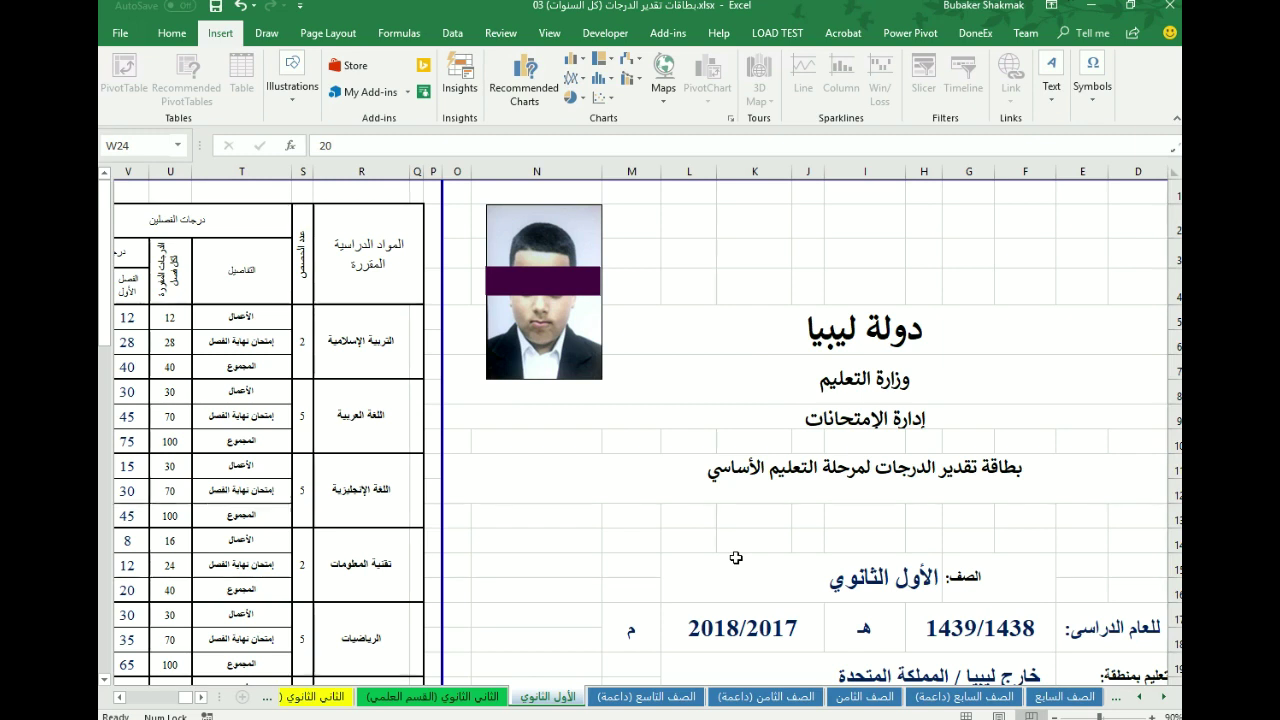
- Scroll through the finished report card, then move the الصحائف folder window over the worksheet
scroll(700, 488, down, 10)
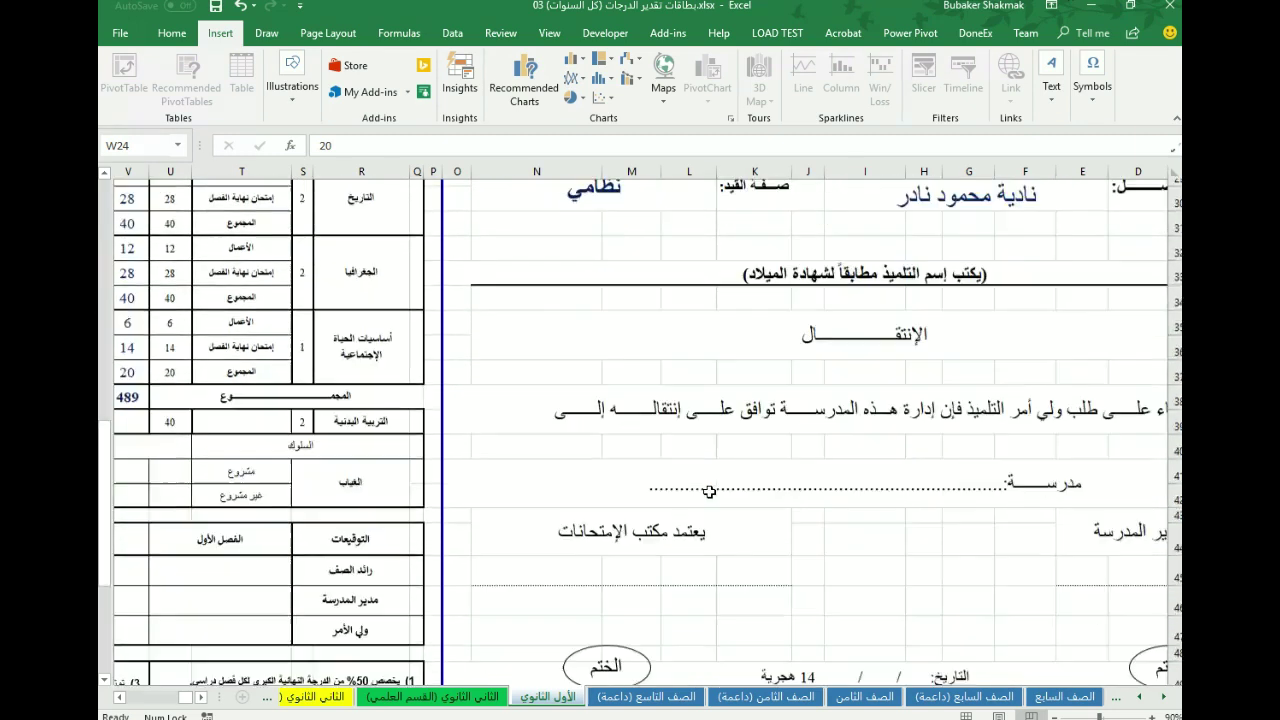
scroll(709, 491, down, 5)
scroll(709, 491, up, 15)
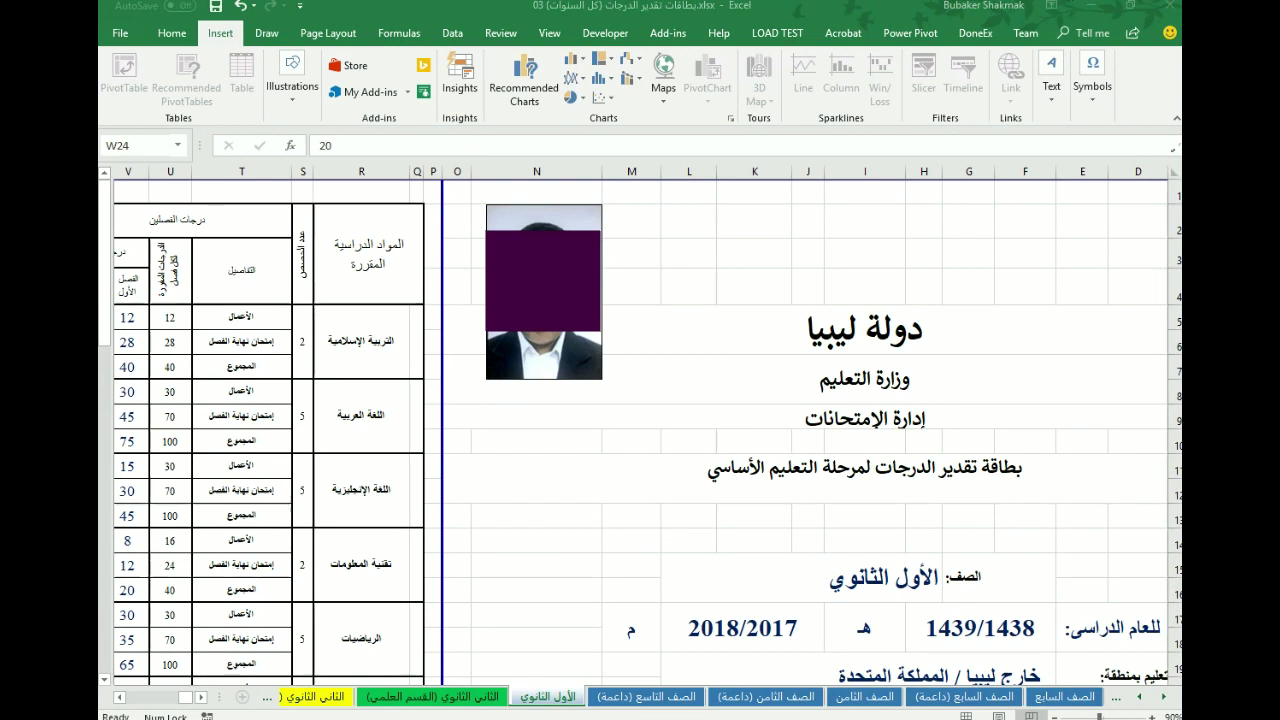
drag(1180, 90, 530, 67)
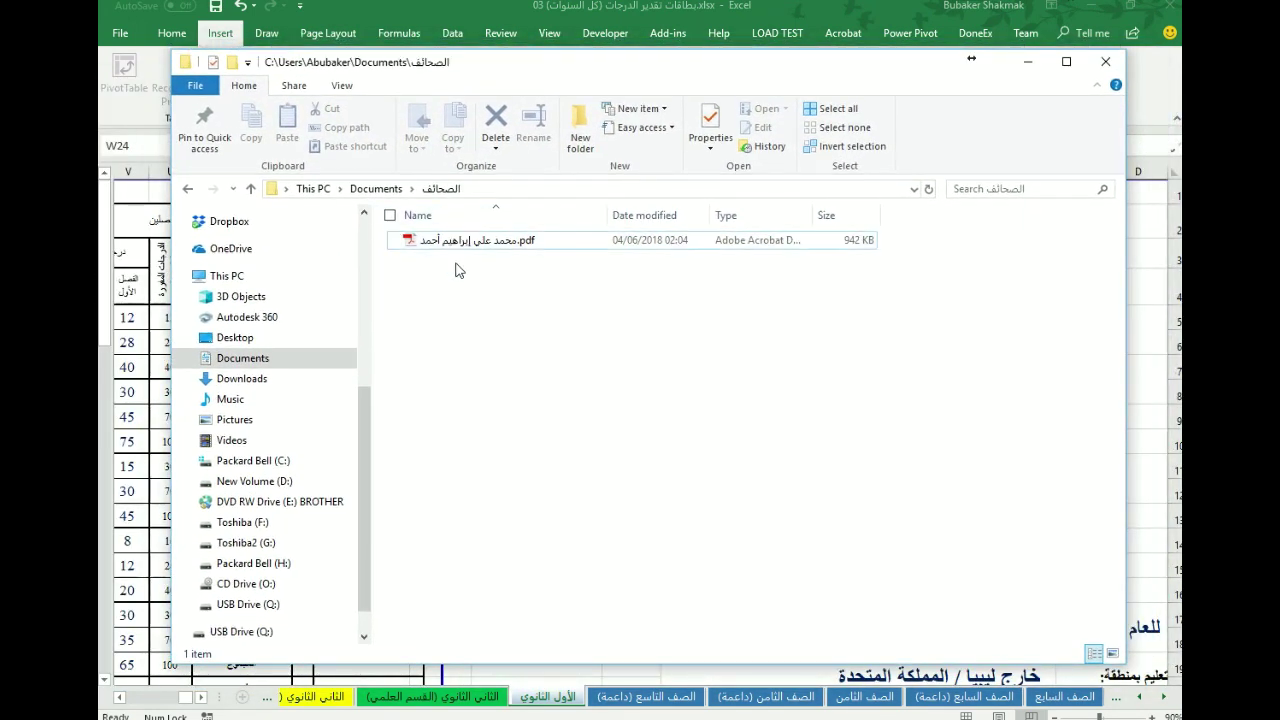
- Open the student's PDF in Acrobat Reader, maximize it, and scroll through the two-page card
click(483, 246)
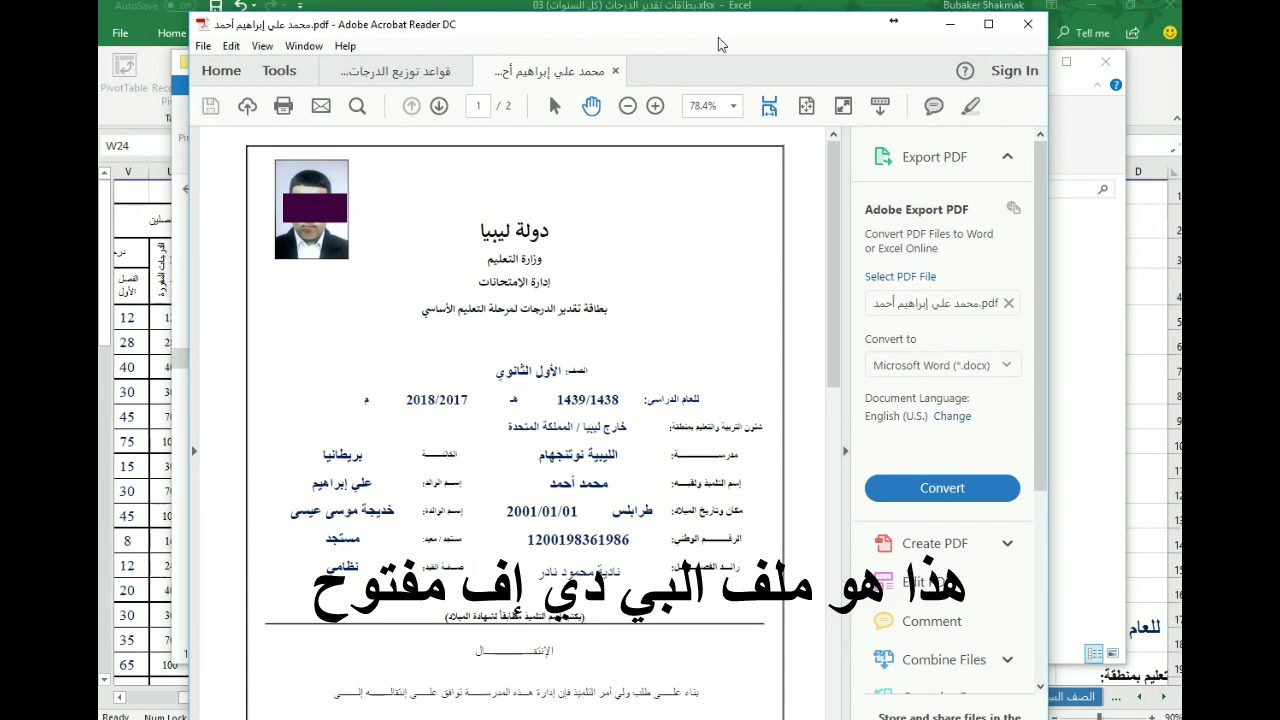
key(super+Up)
scroll(484, 261, down, 5)
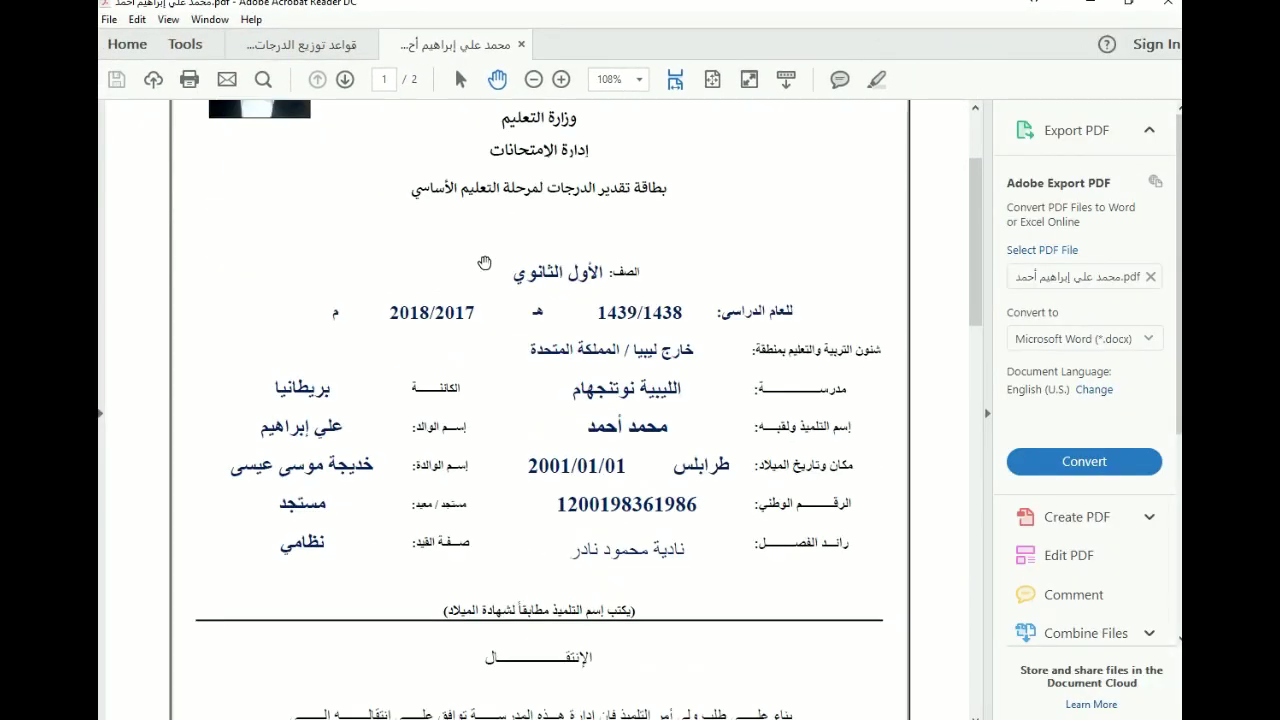